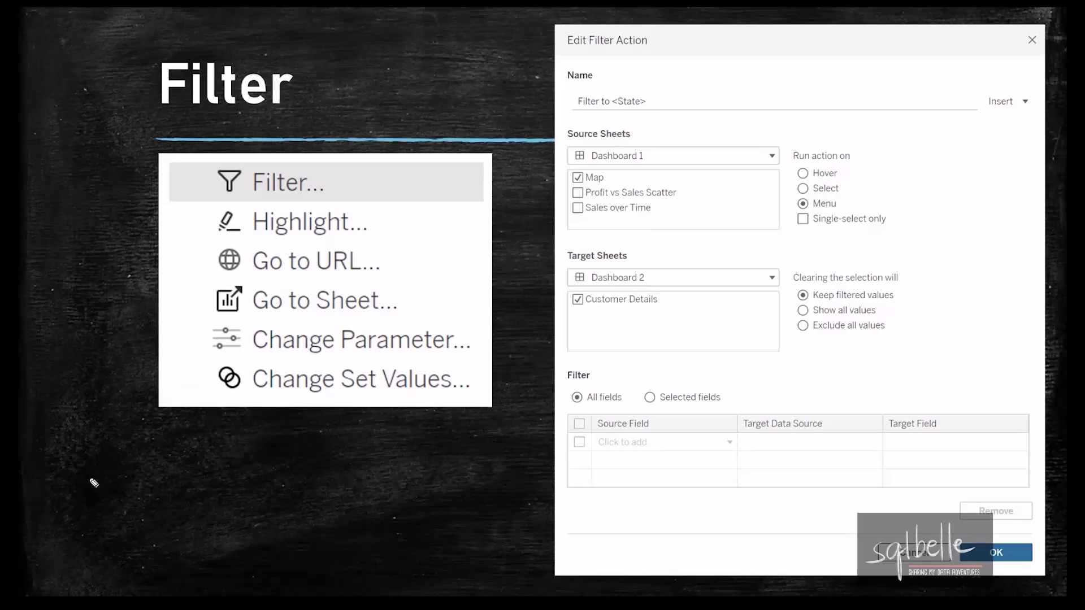
mouse_move(336, 161)
mouse_down()
mouse_move(170, 174)
mouse_move(244, 207)
mouse_move(398, 189)
mouse_move(277, 161)
mouse_up()
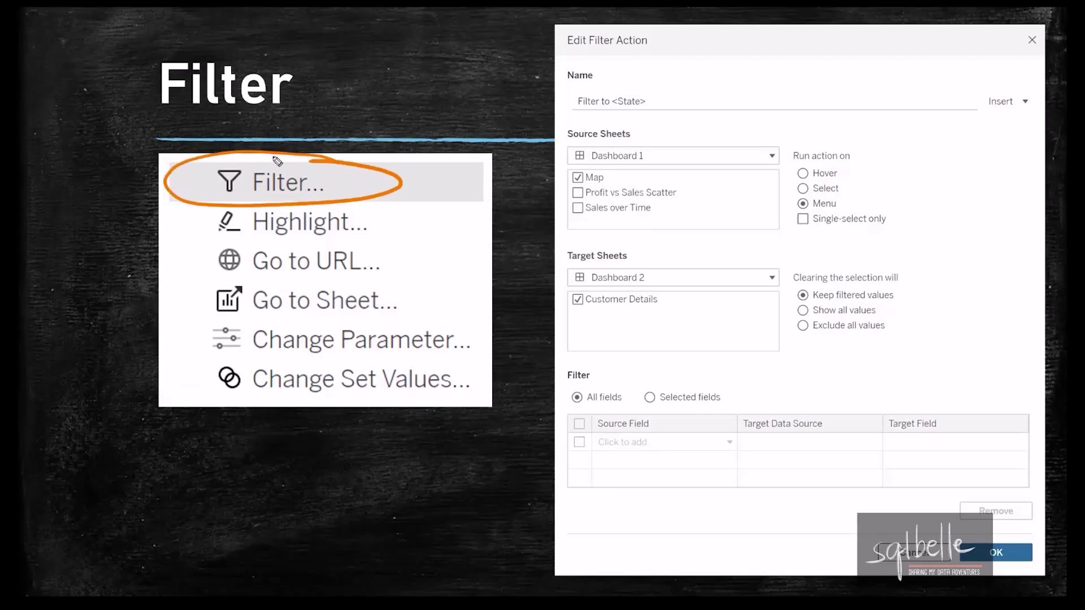
key(e)
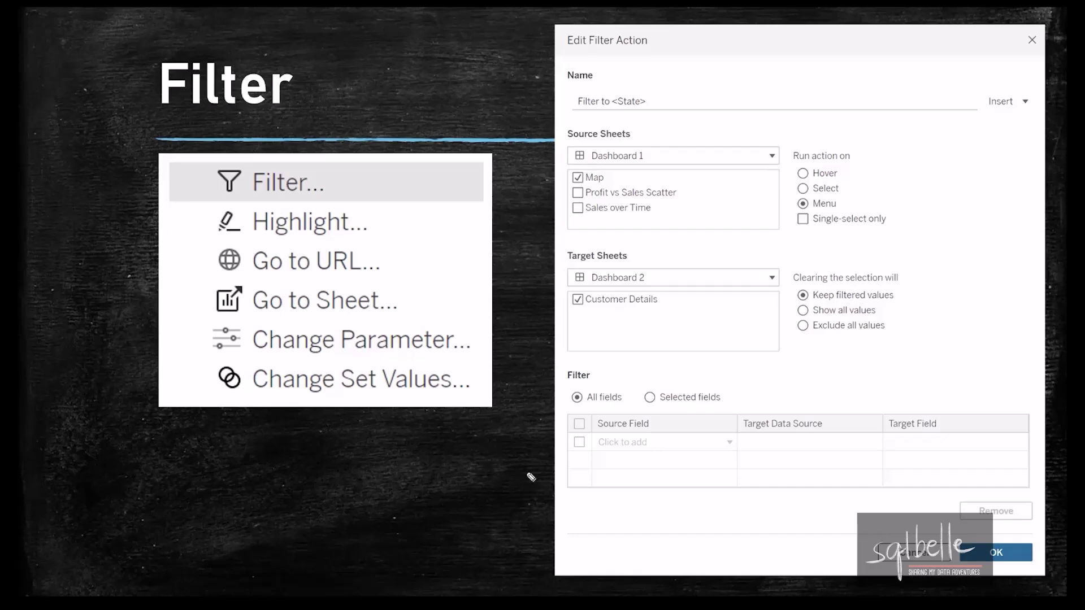
drag(644, 82, 667, 82)
mouse_move(630, 120)
mouse_down()
mouse_move(574, 127)
mouse_move(601, 121)
mouse_up()
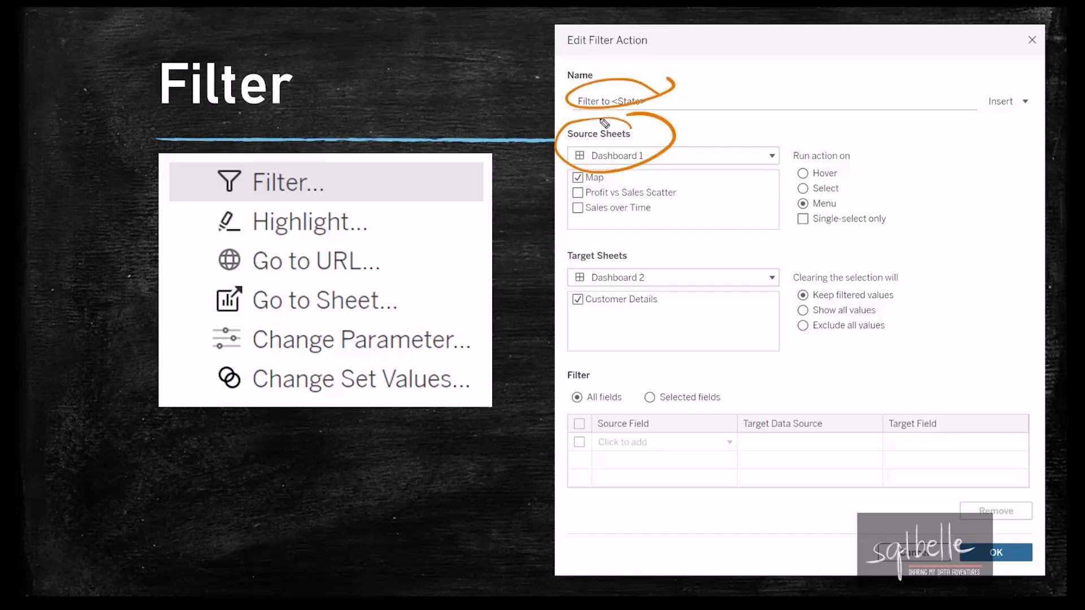
mouse_move(639, 239)
mouse_down()
mouse_move(671, 238)
mouse_move(641, 229)
mouse_up()
mouse_move(911, 141)
mouse_down()
mouse_move(954, 148)
mouse_move(929, 232)
mouse_move(869, 249)
mouse_up()
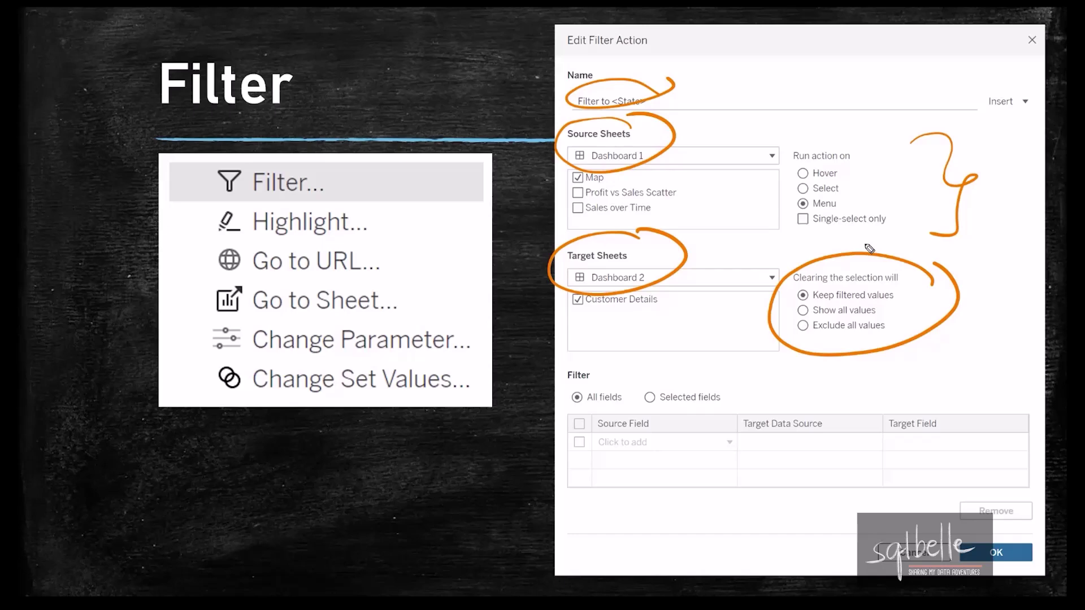
mouse_move(871, 395)
mouse_down()
mouse_move(675, 374)
mouse_move(963, 449)
mouse_move(870, 395)
mouse_up()
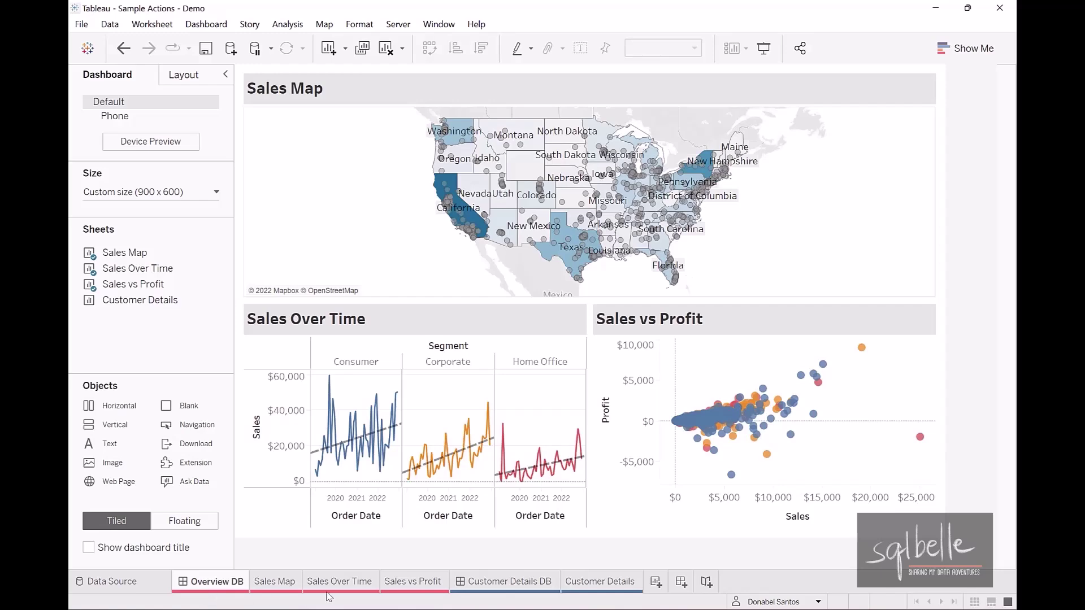
Step: Look over the Customer Details DB dashboard and return to the Overview DB dashboard
click(490, 585)
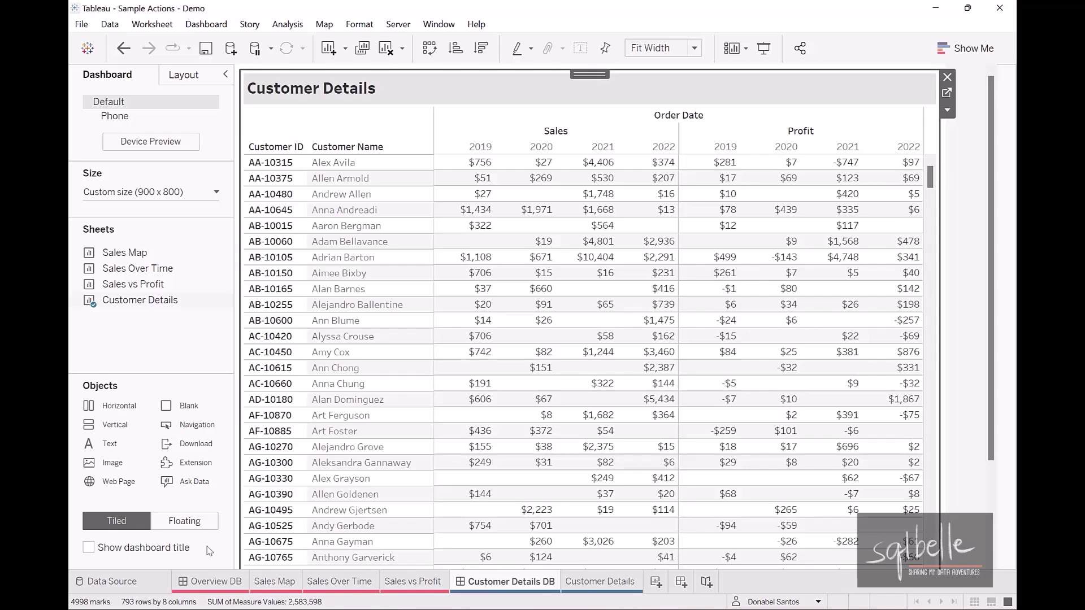
click(211, 582)
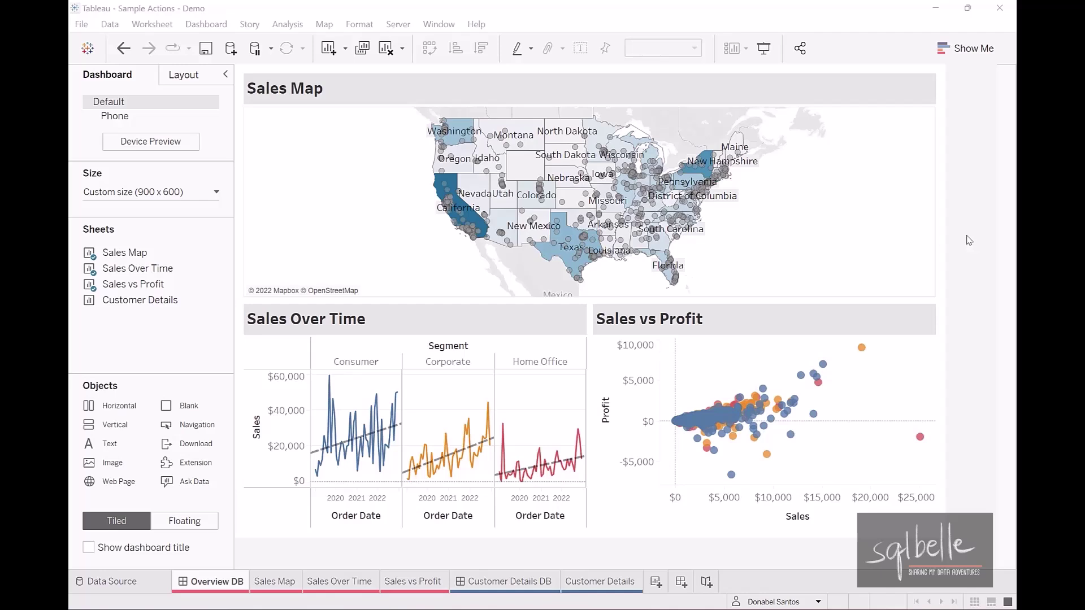
Step: Set the Sales Map to be used as a filter for the other sheets on the Overview DB dashboard
click(871, 188)
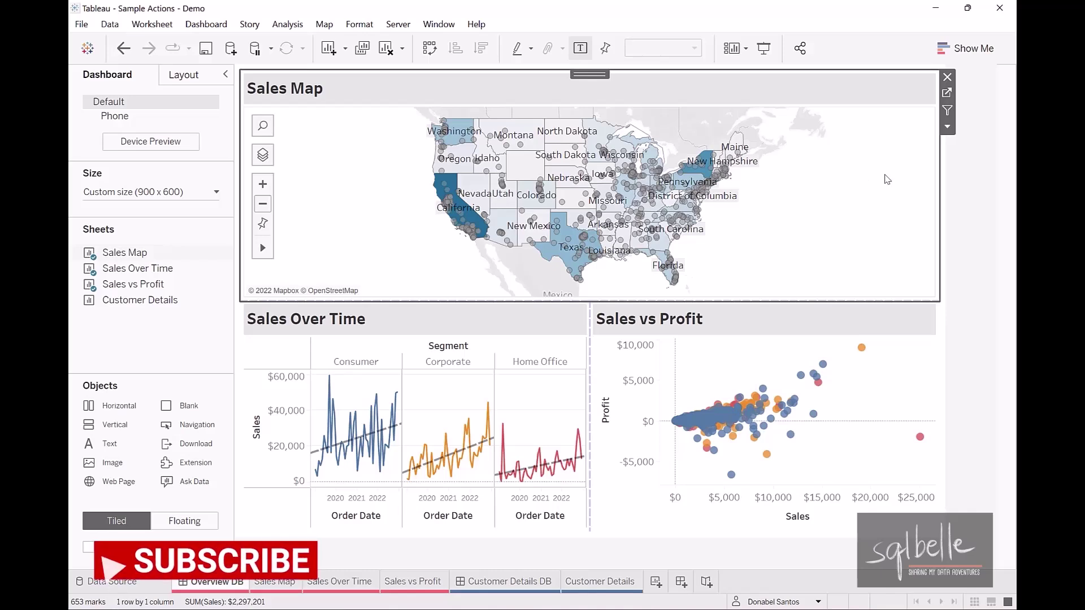
click(948, 127)
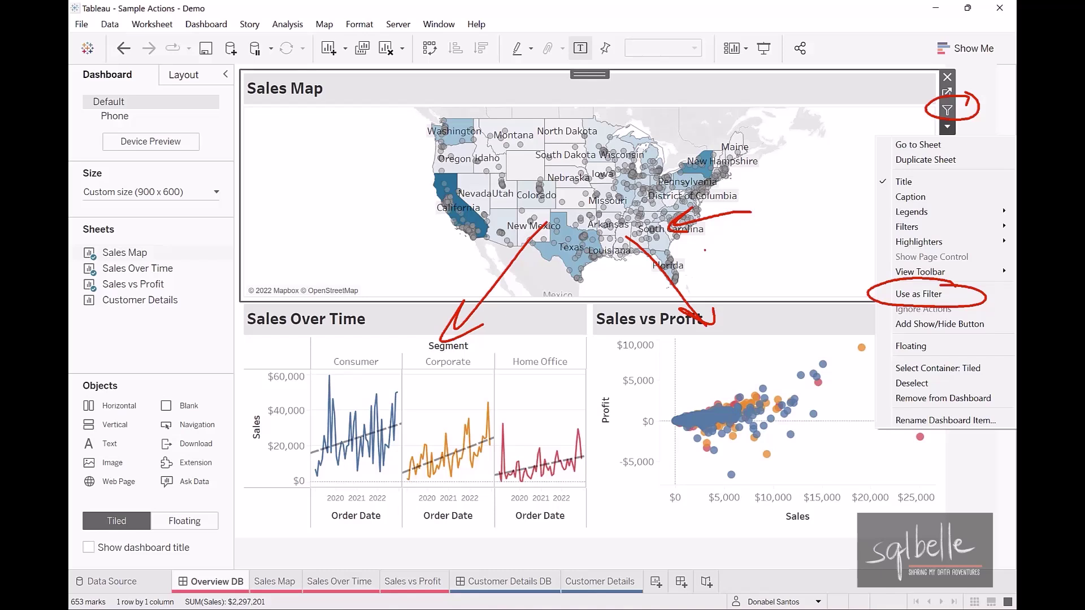
click(947, 111)
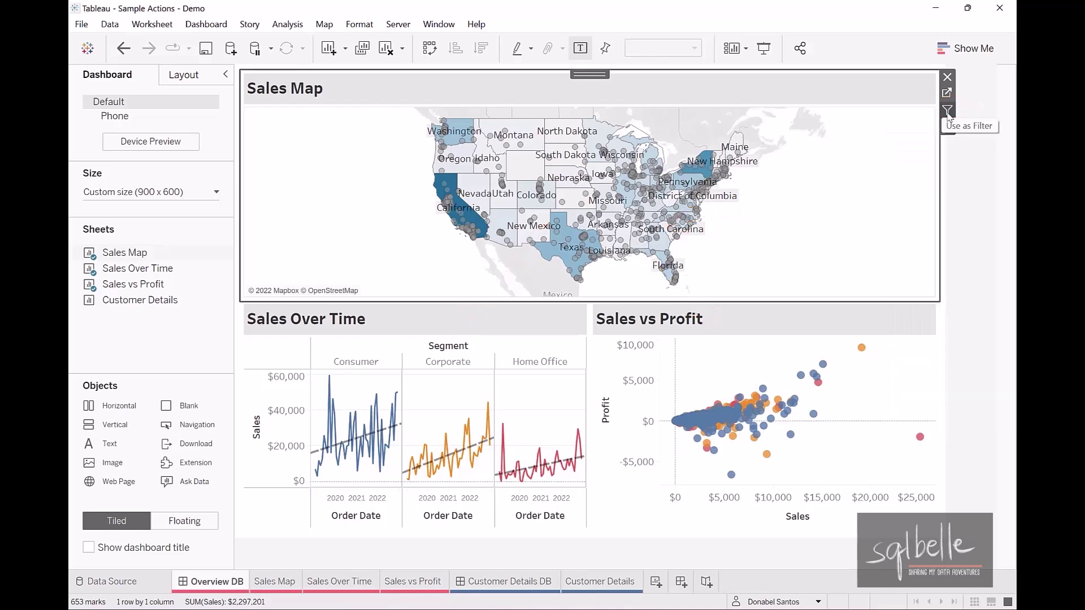
click(948, 110)
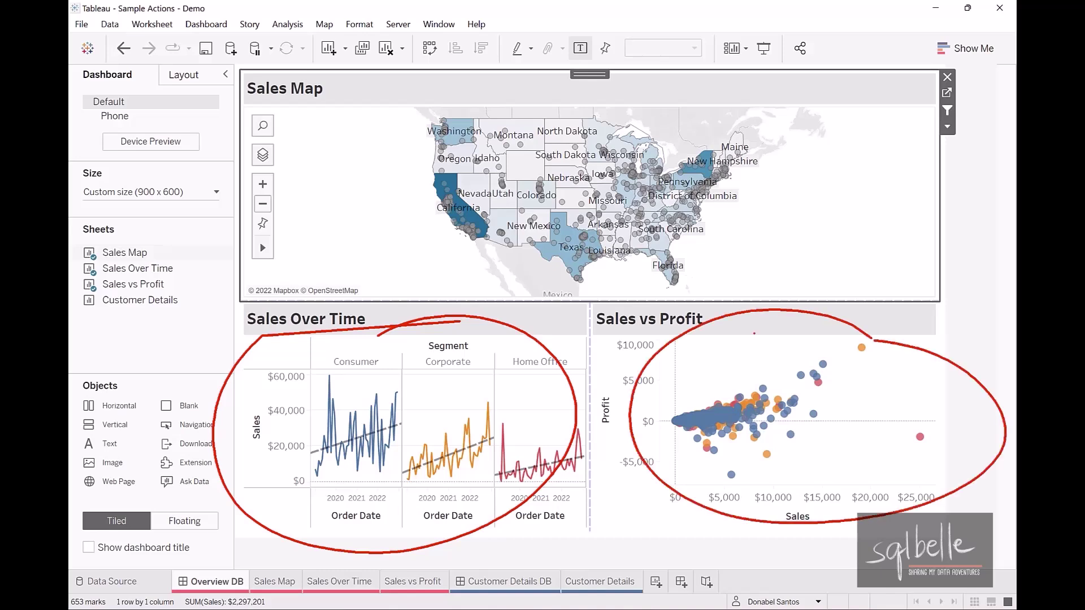
Step: Test the map filter by selecting Eugene, Oregon, clearing that selection, and selecting Anaheim, California
mouse_move(444, 162)
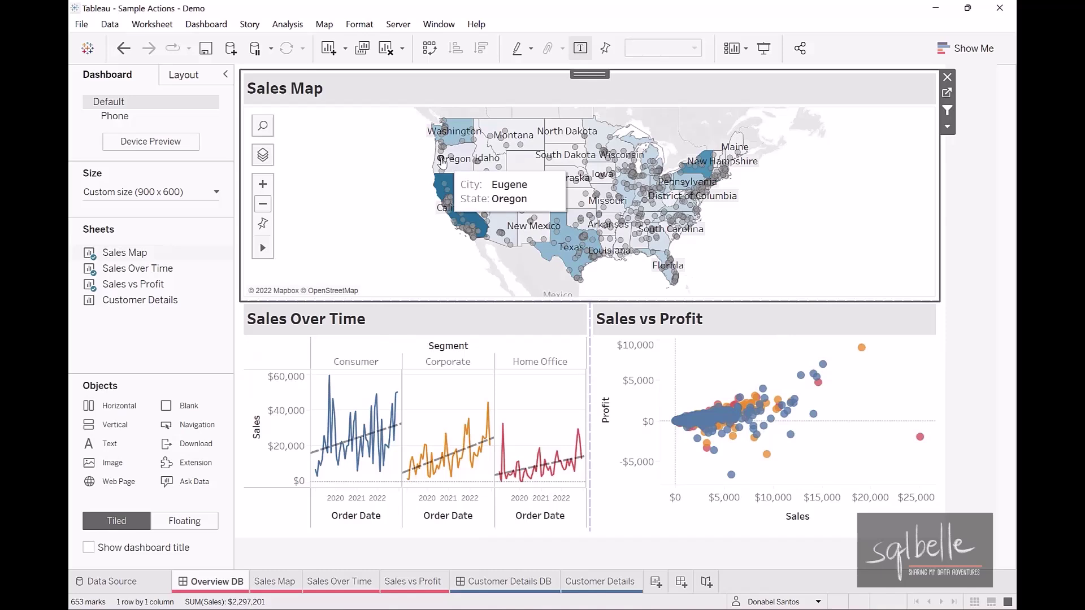
click(442, 160)
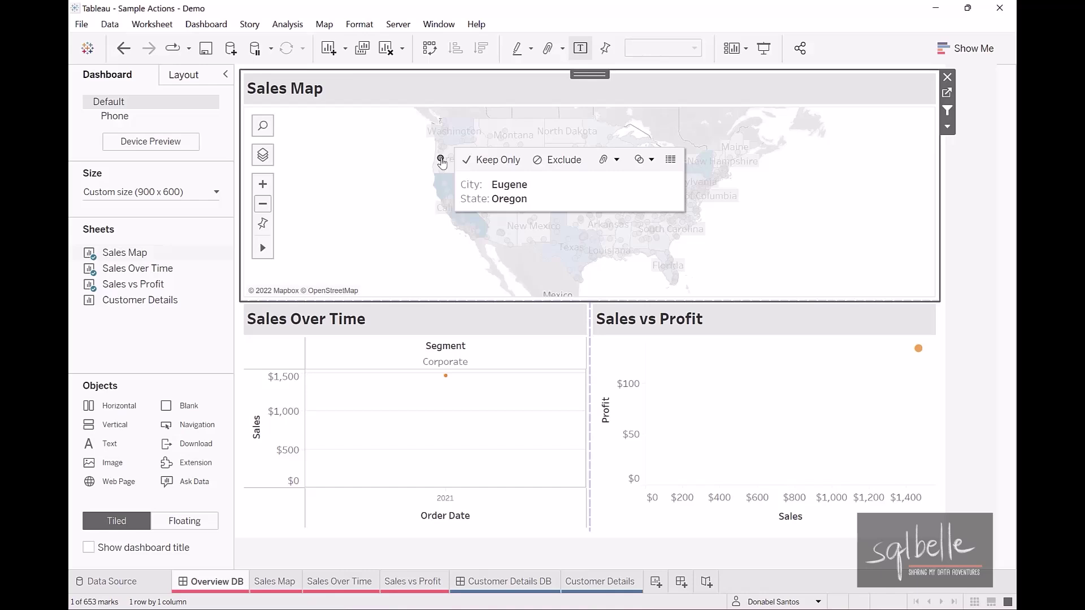
click(364, 218)
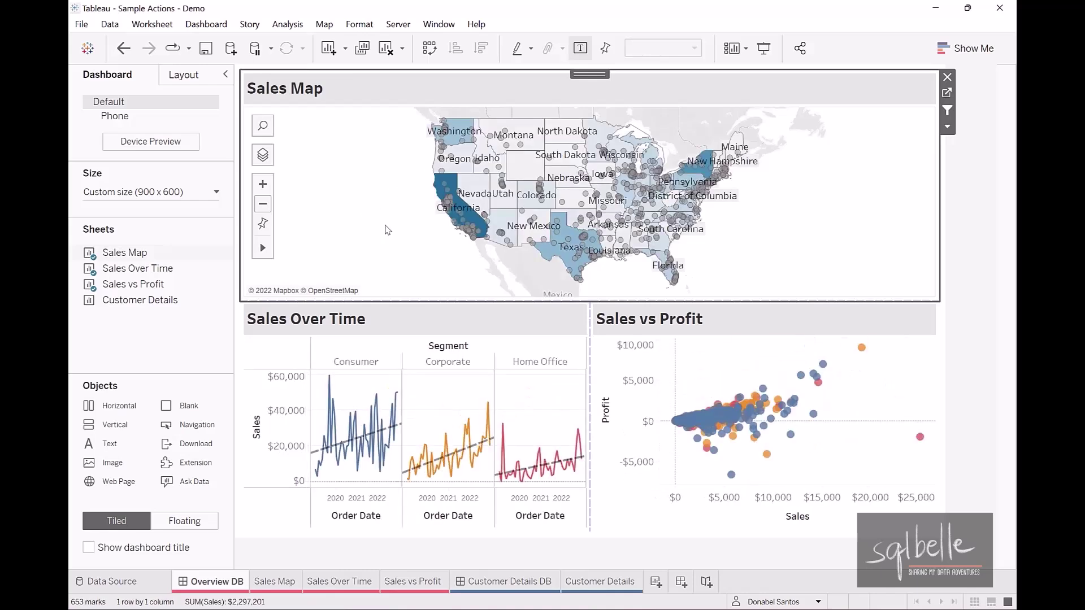
mouse_move(468, 233)
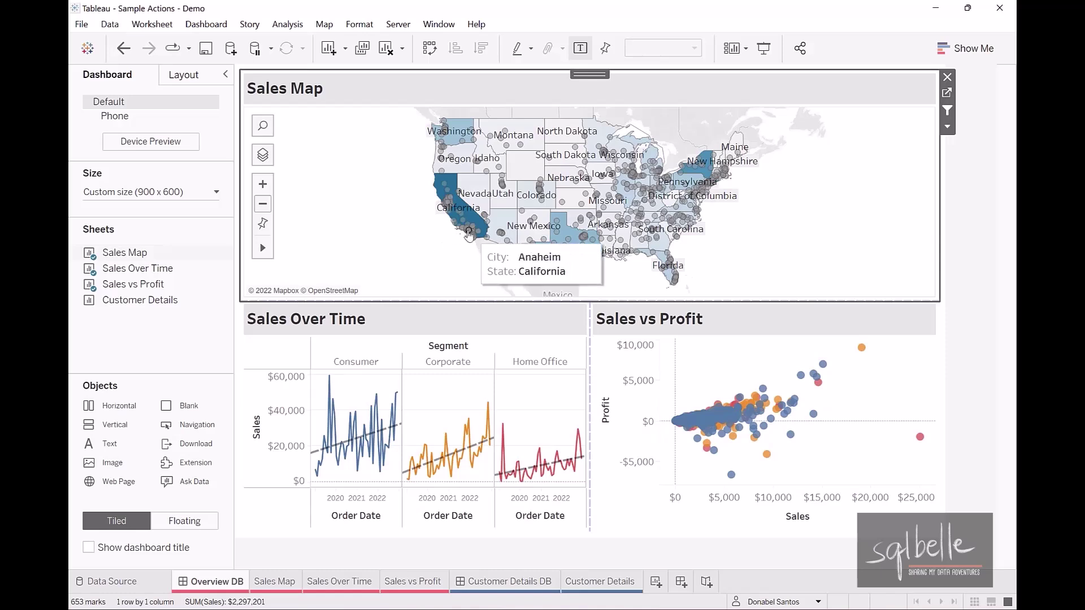
click(468, 233)
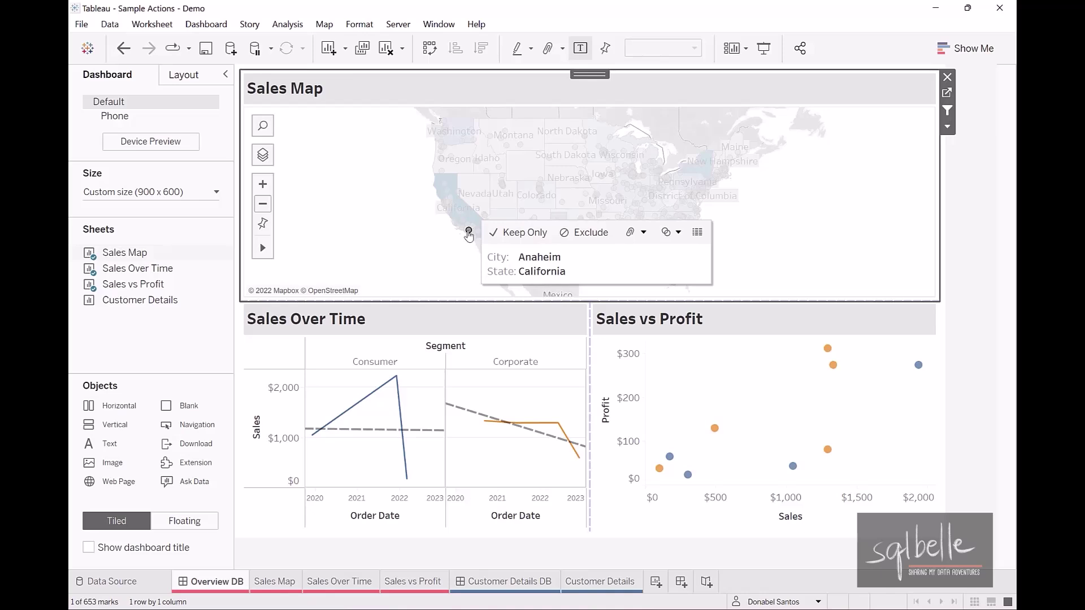
Step: Examine the action filter applied on the Sales Over Time and Sales vs Profit worksheets, and return to the Overview DB dashboard
click(468, 321)
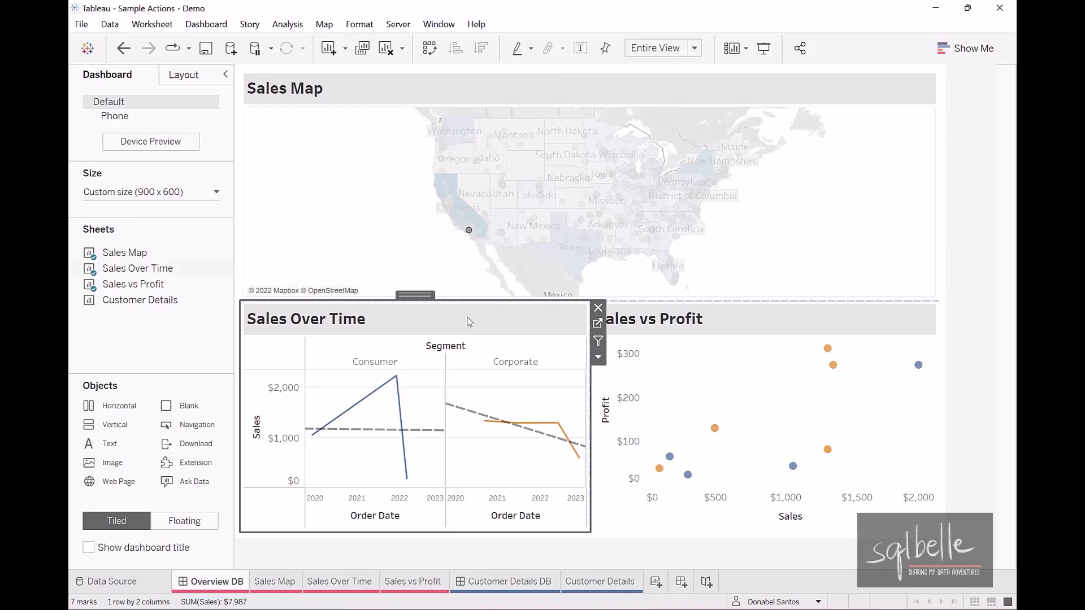
click(597, 323)
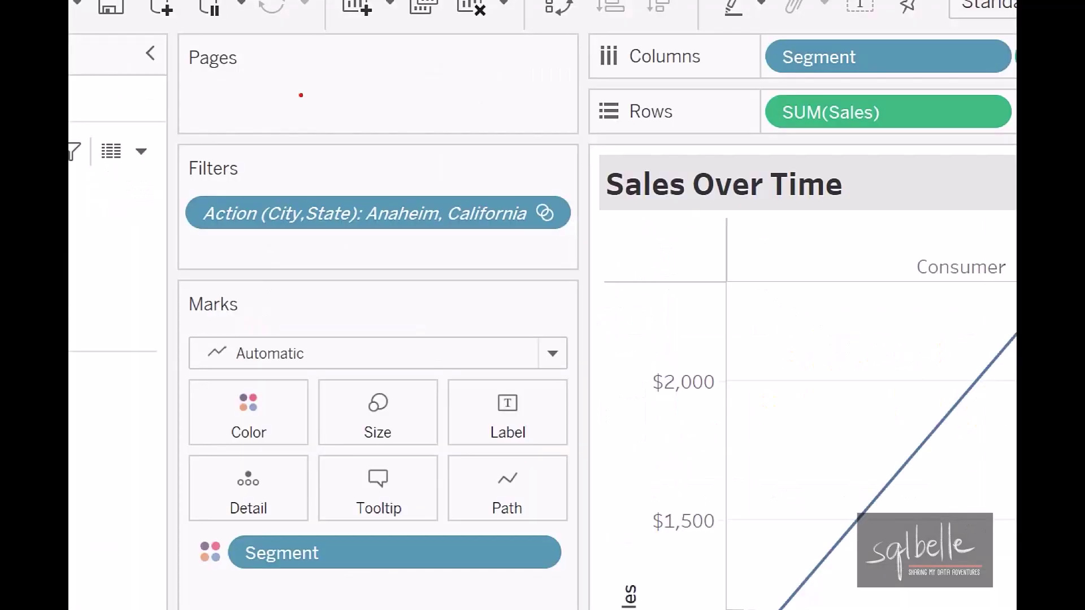
mouse_move(129, 185)
mouse_down()
mouse_move(406, 244)
mouse_move(624, 252)
mouse_up()
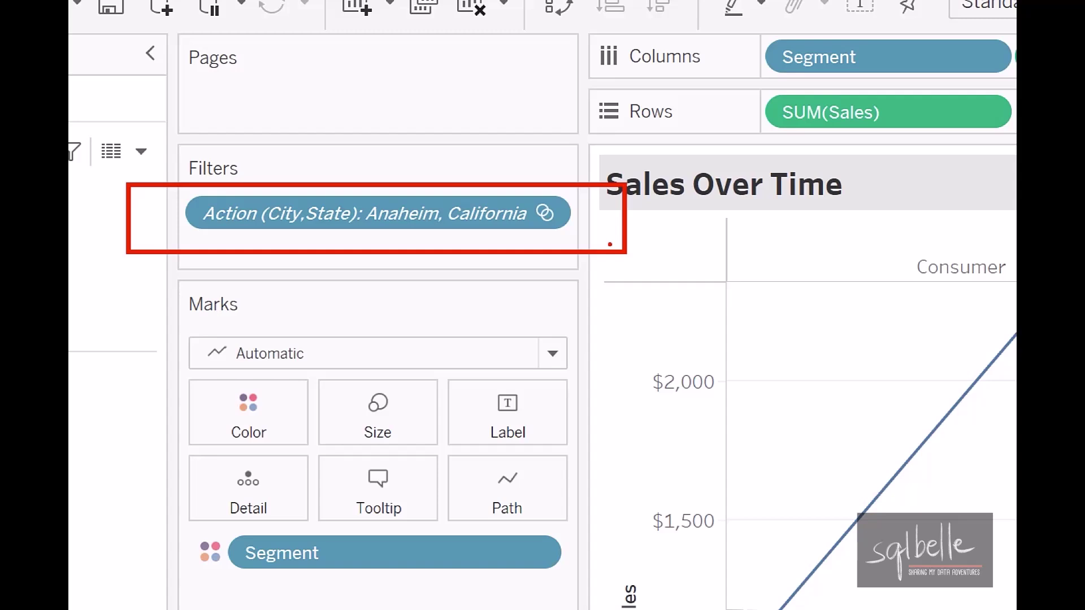
drag(198, 245, 251, 225)
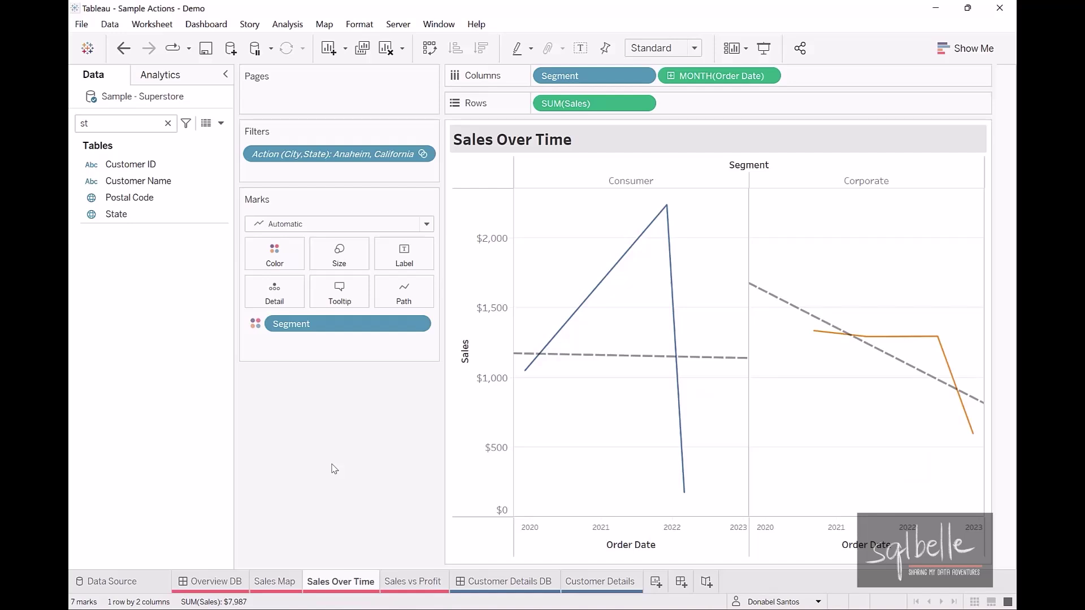
click(411, 587)
drag(363, 184, 458, 395)
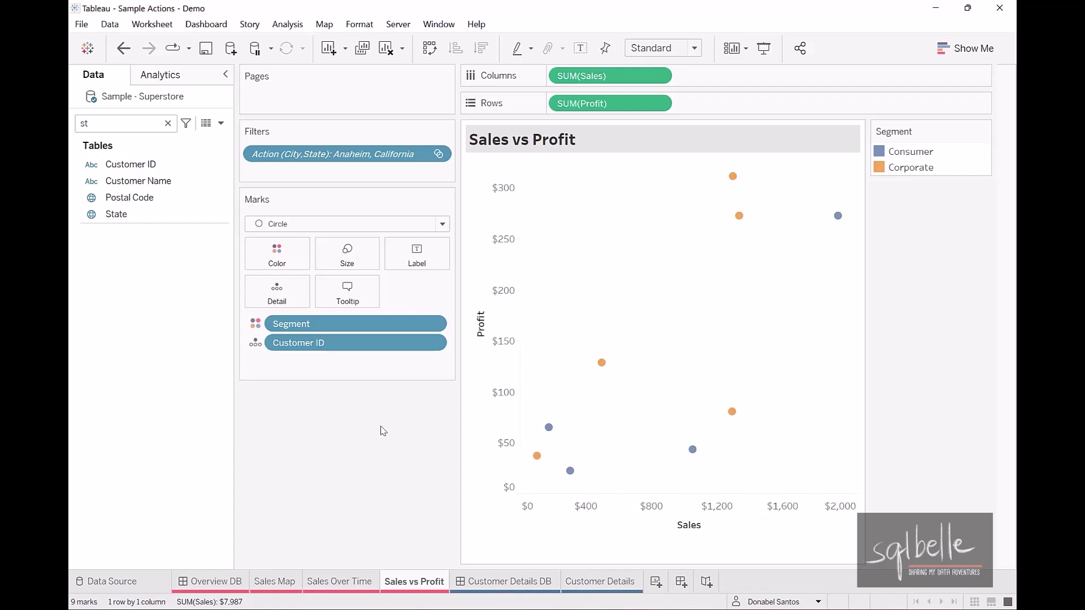
click(210, 581)
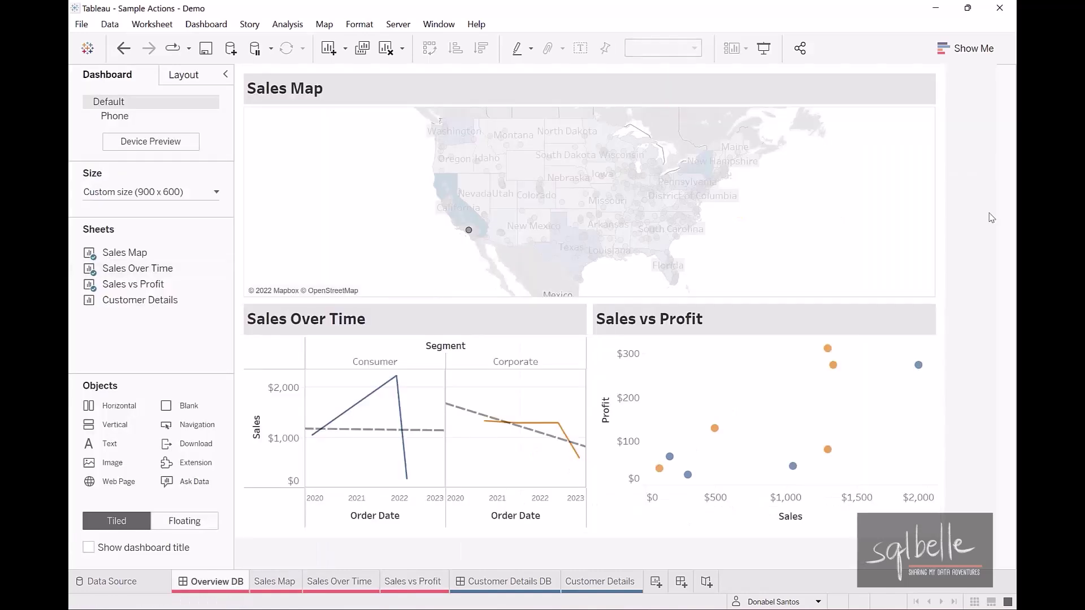
Step: Edit the generated filter action of the dashboard so that it runs on Hover, and apply the change
click(195, 24)
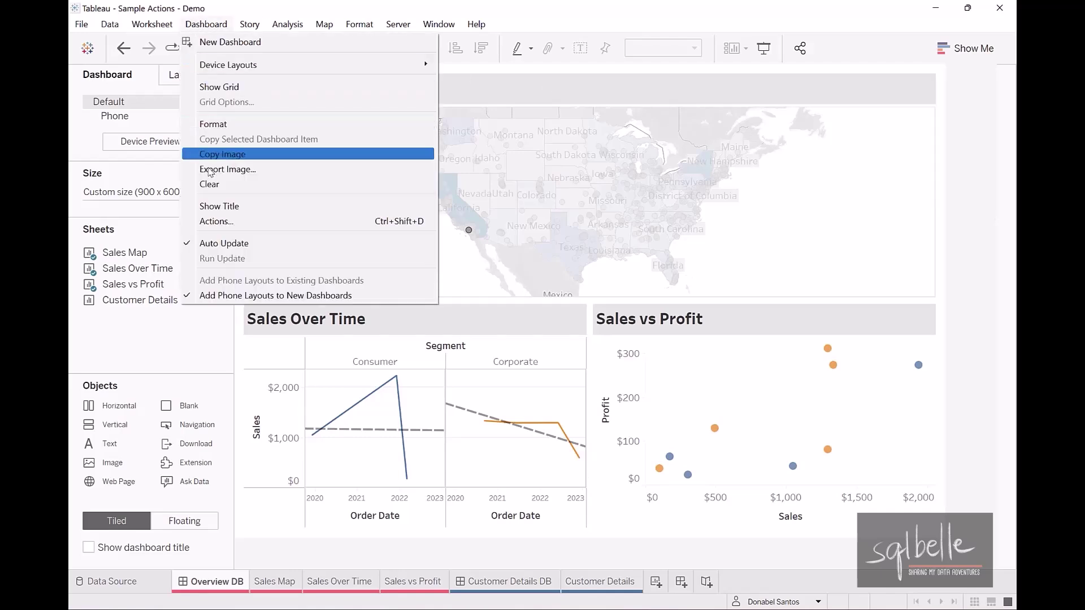
click(207, 220)
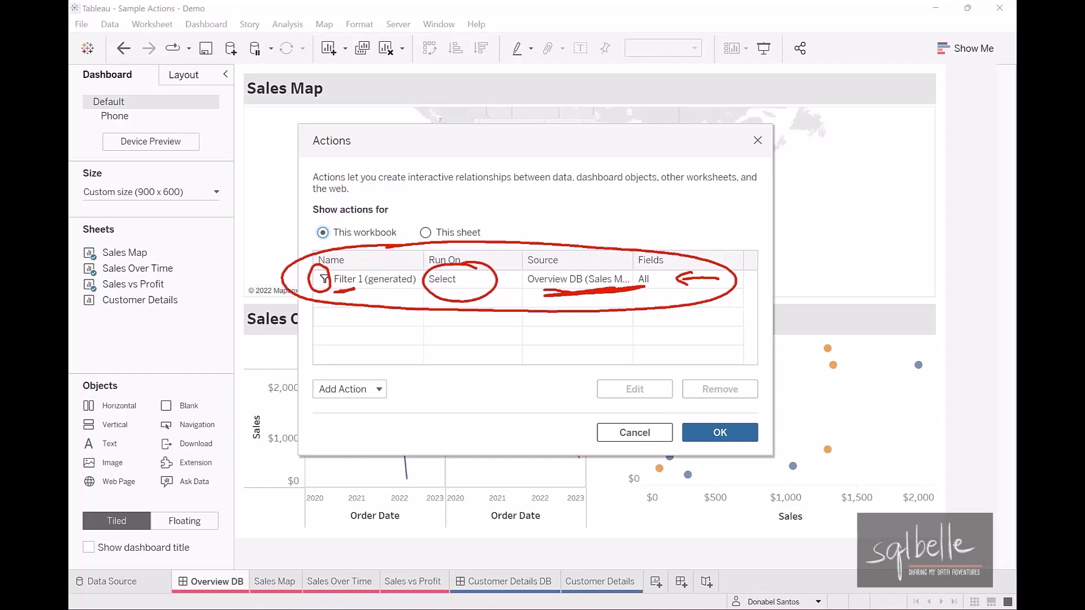
click(635, 388)
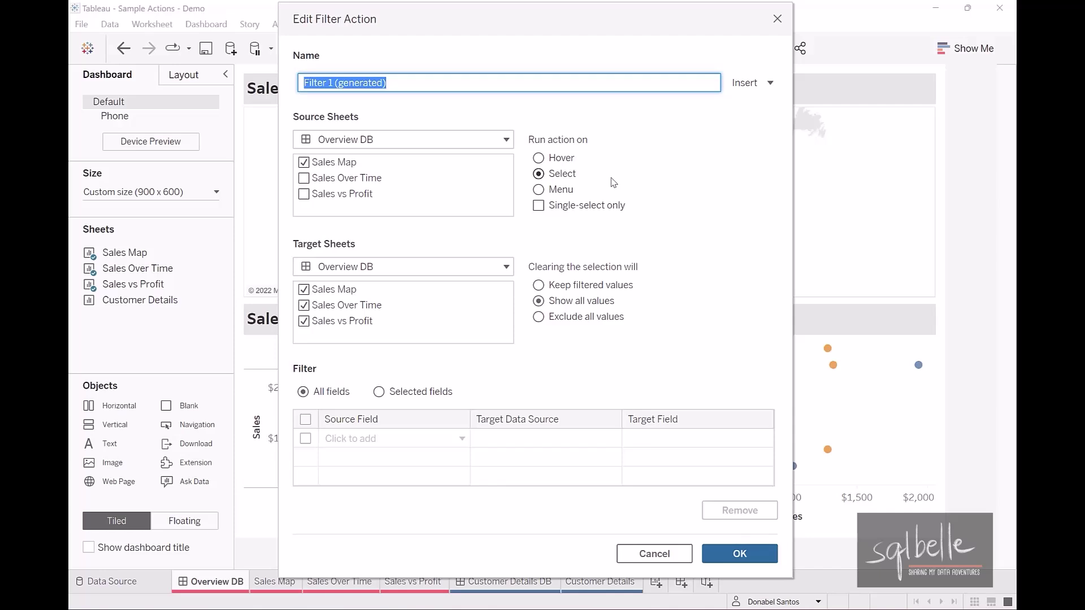
click(541, 158)
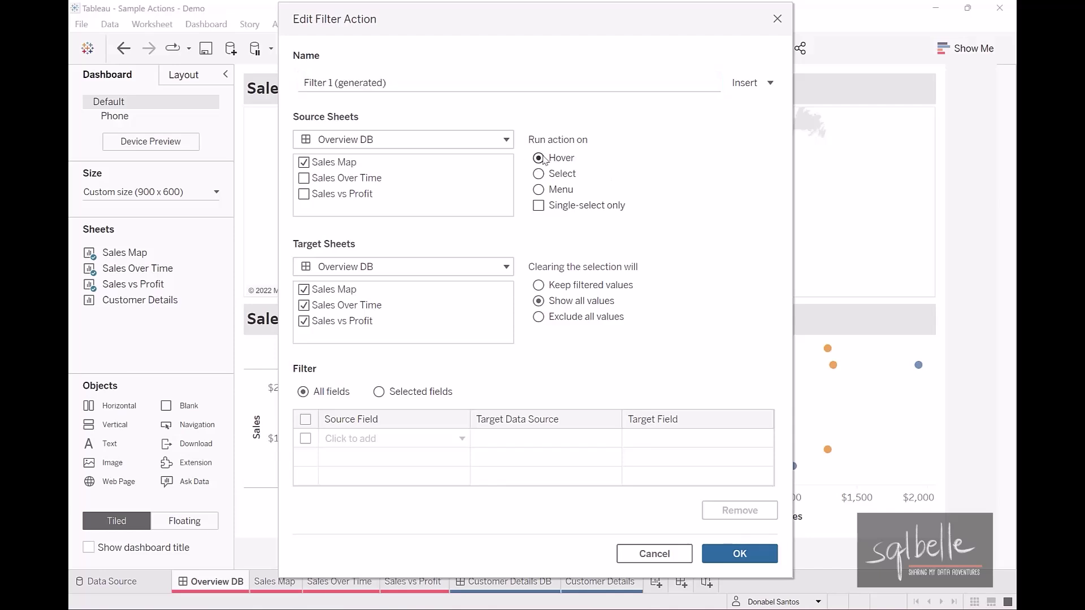
click(739, 553)
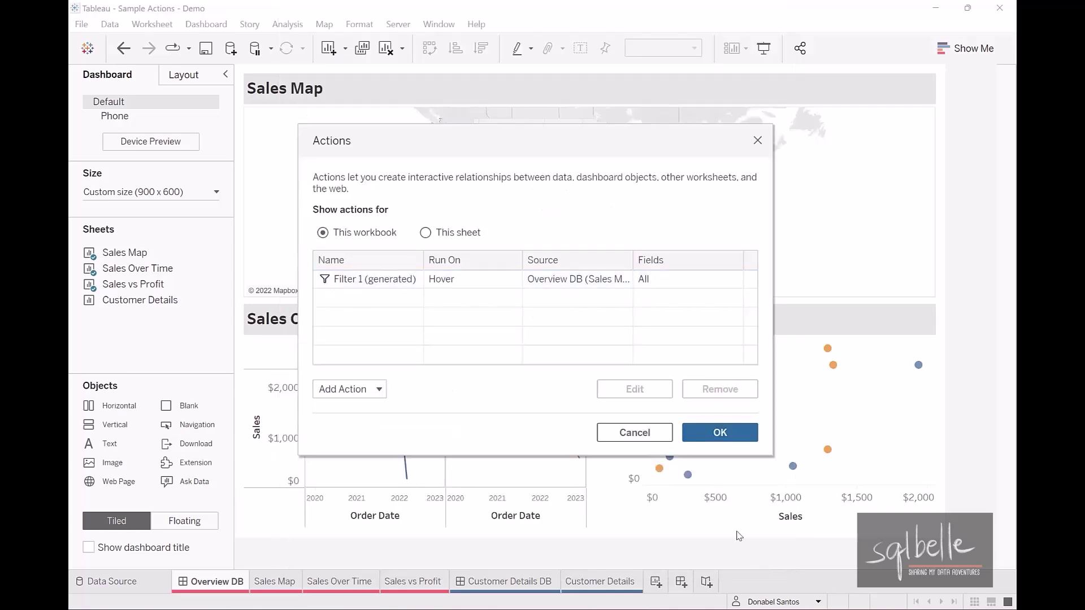
click(716, 434)
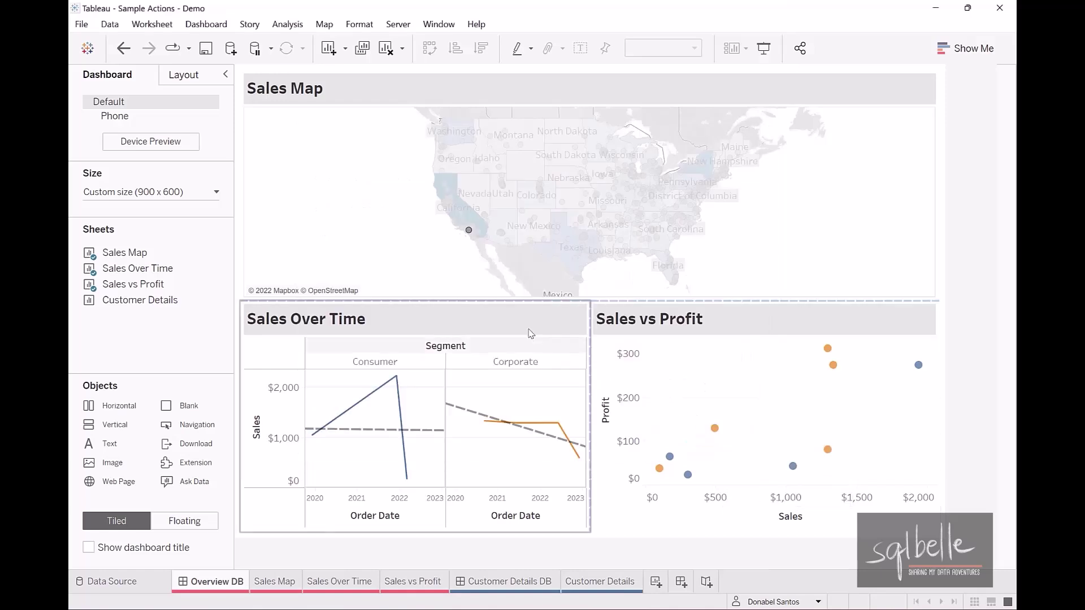
Step: Clear the Anaheim selection and test the hover filter on several California cities in the Sales Map
click(469, 233)
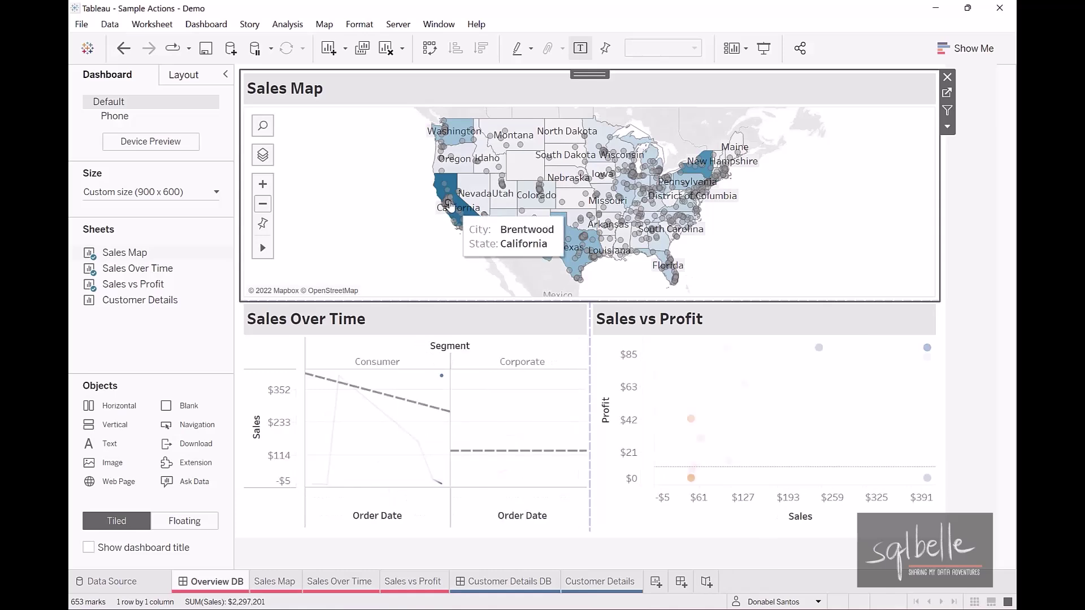
mouse_move(451, 204)
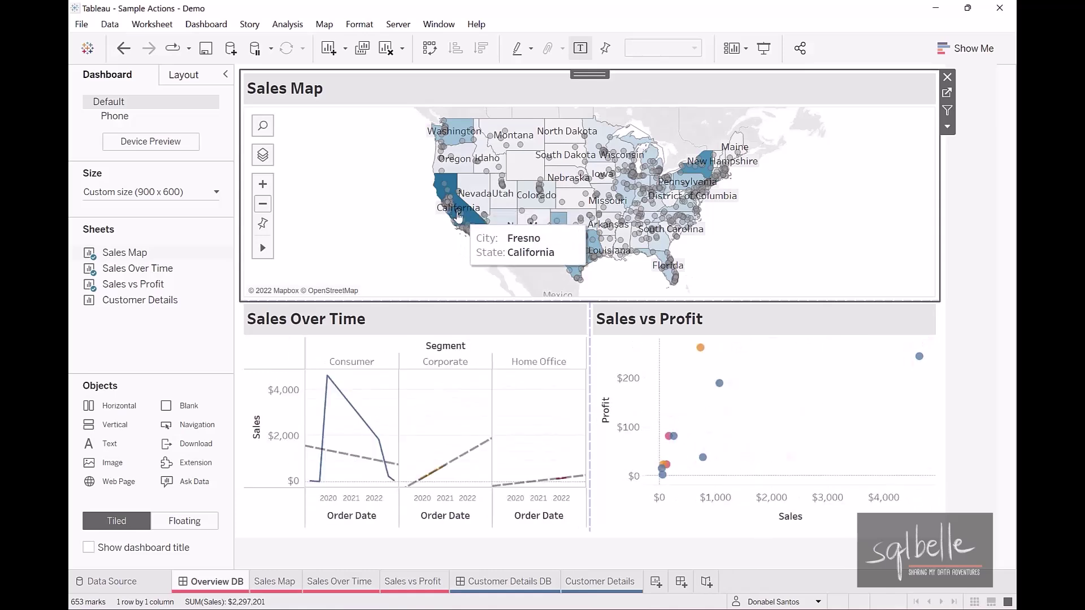
mouse_move(471, 237)
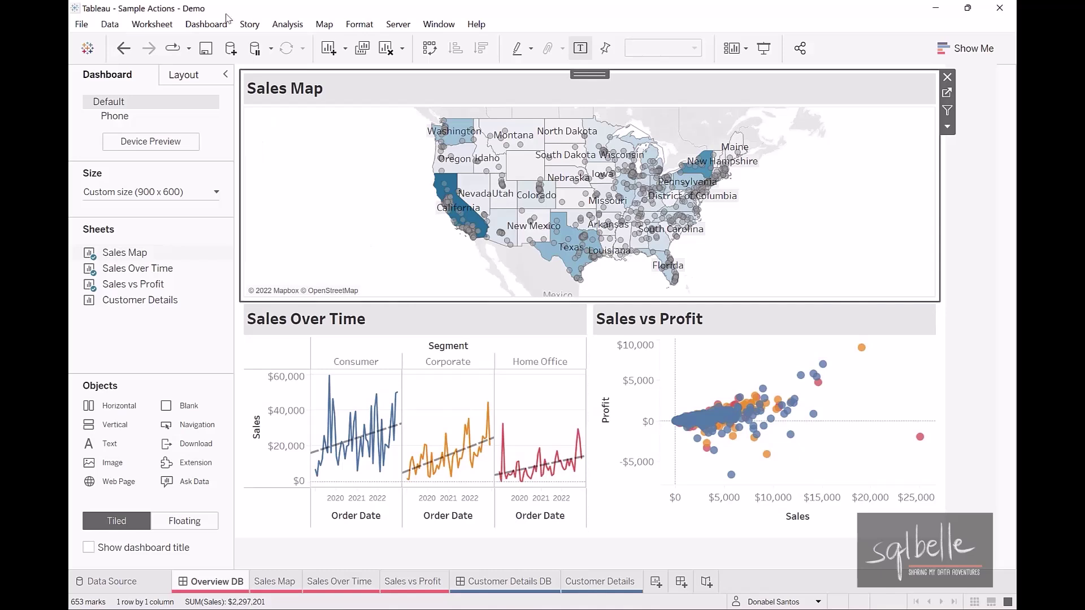
Step: Edit the generated filter action so that it runs from the Menu, and apply the change to the dashboard
click(210, 26)
click(205, 221)
click(456, 281)
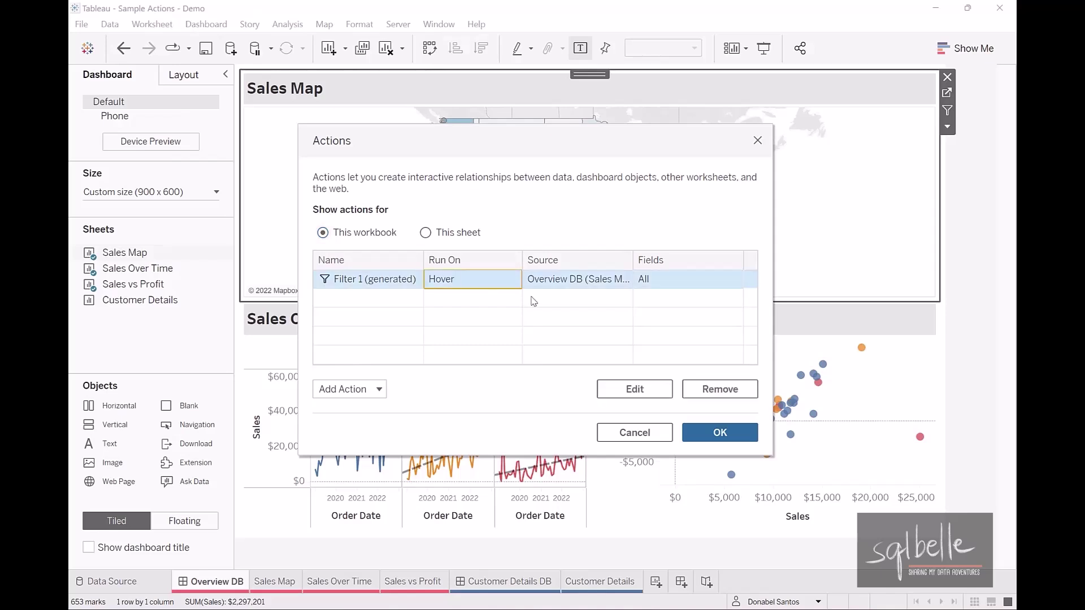
click(634, 388)
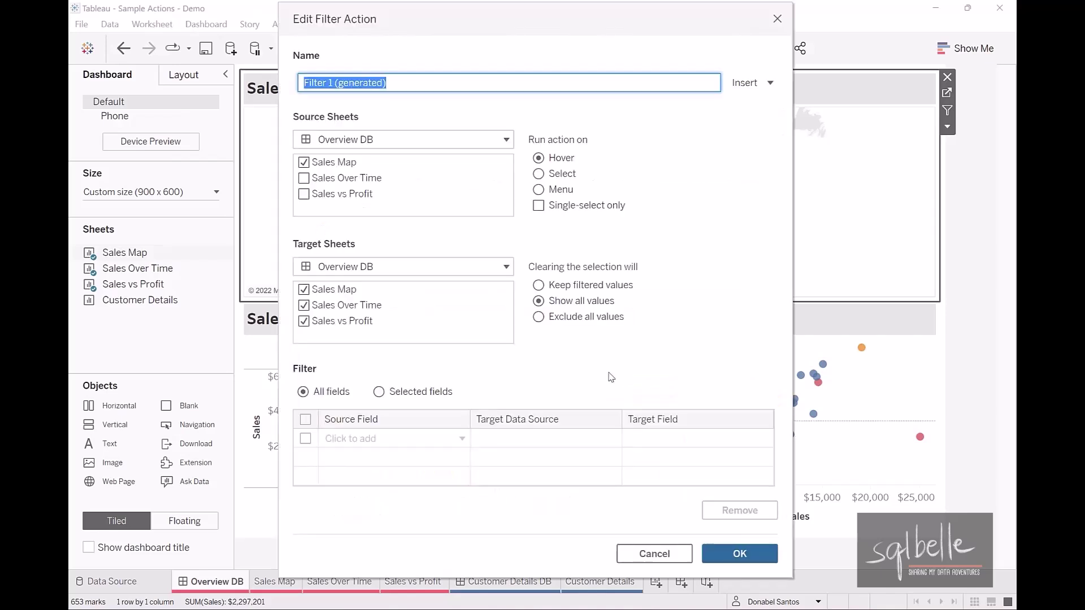
click(559, 193)
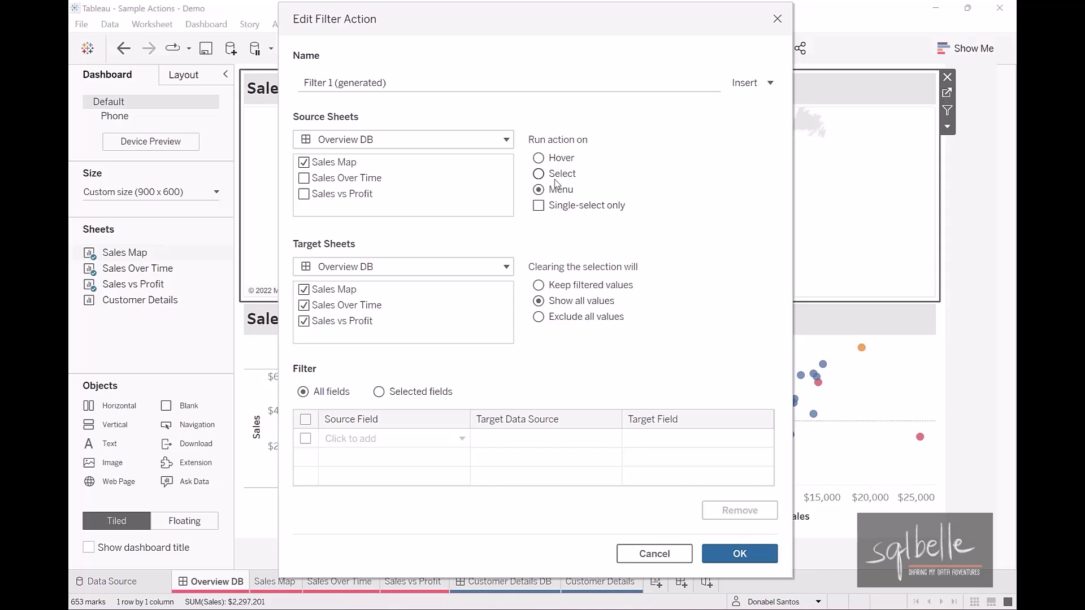
click(556, 188)
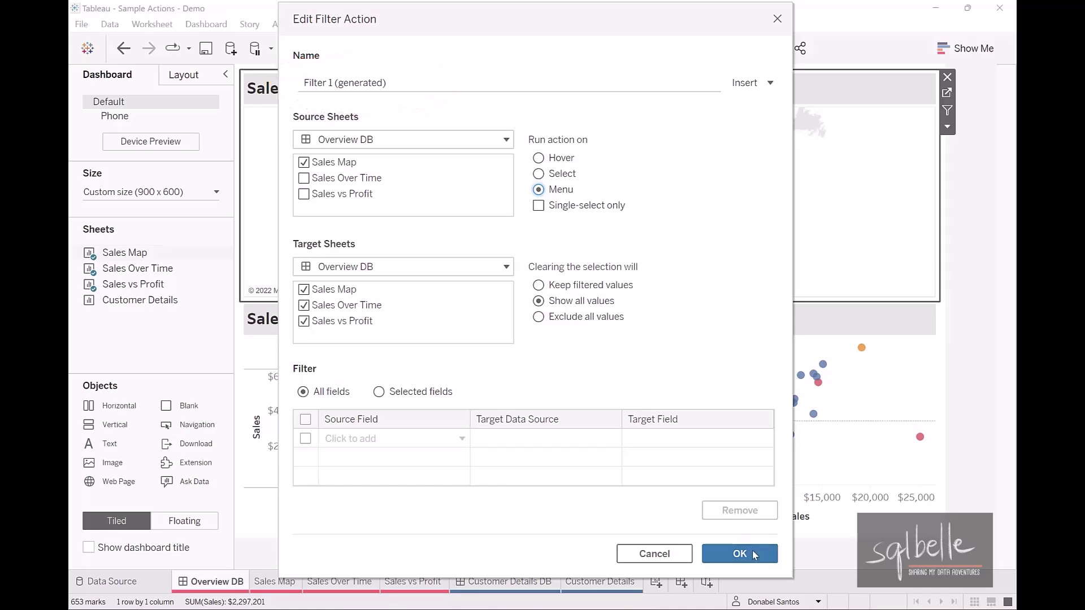
click(754, 553)
click(719, 434)
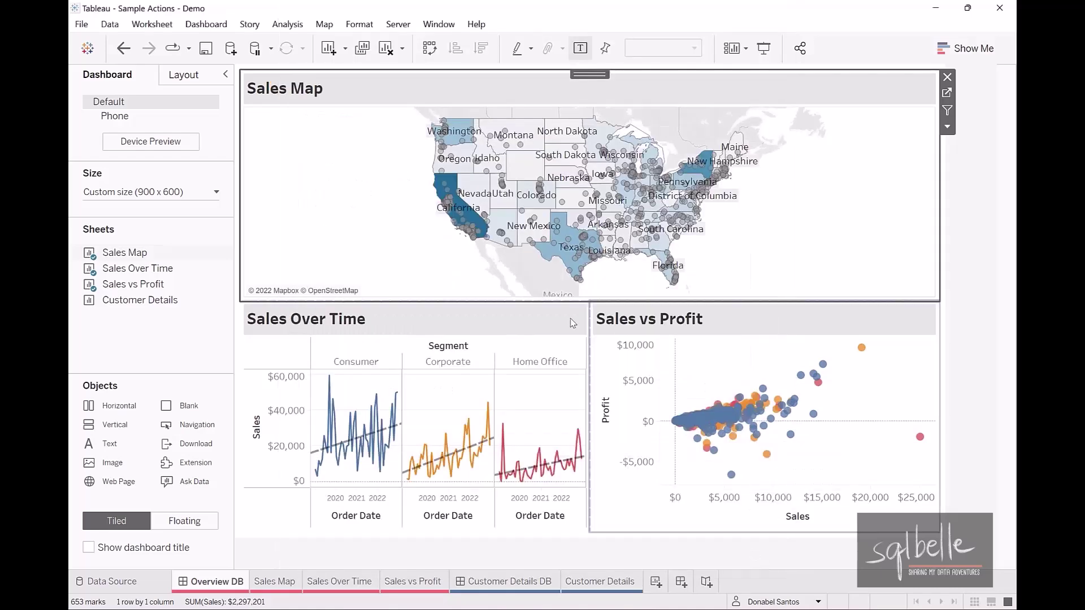
Step: Test the menu filter by running Filter 1 (generated) for Anaheim, California in the Sales Map, and clear the selection
click(469, 231)
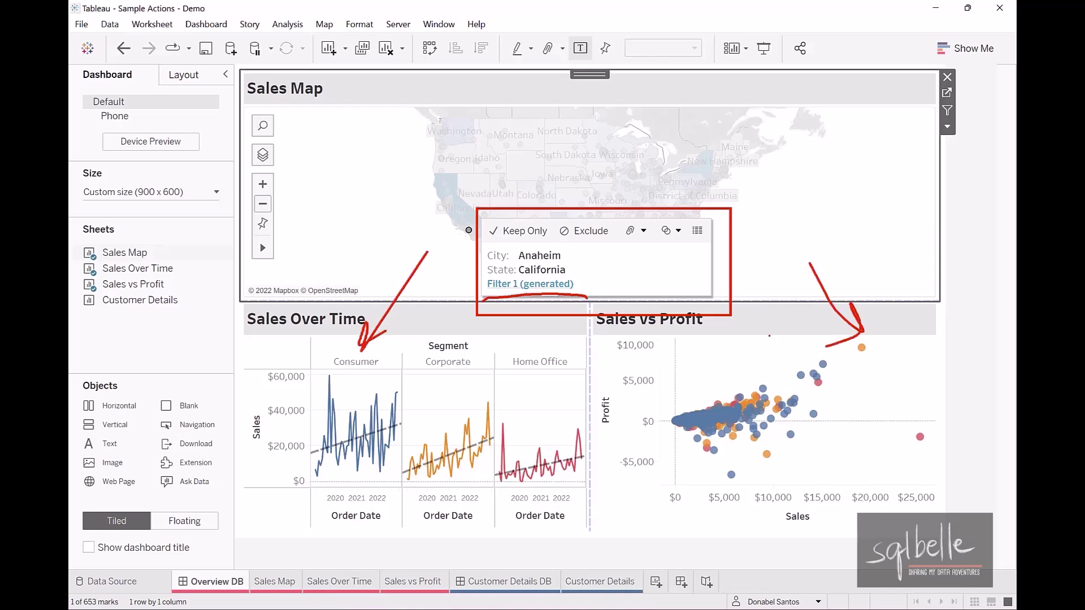
click(469, 233)
click(468, 232)
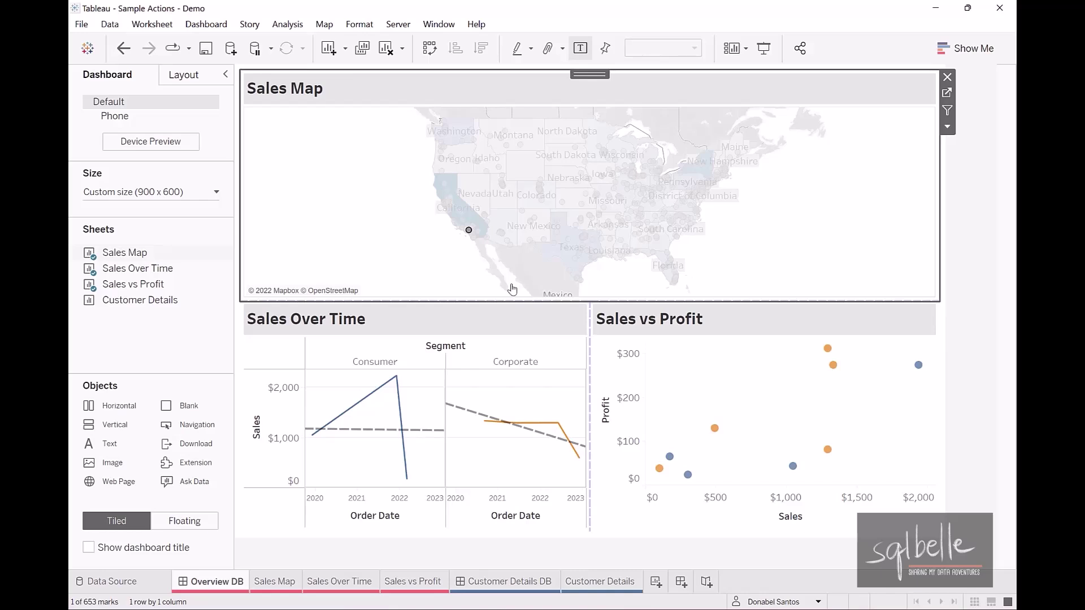
click(349, 214)
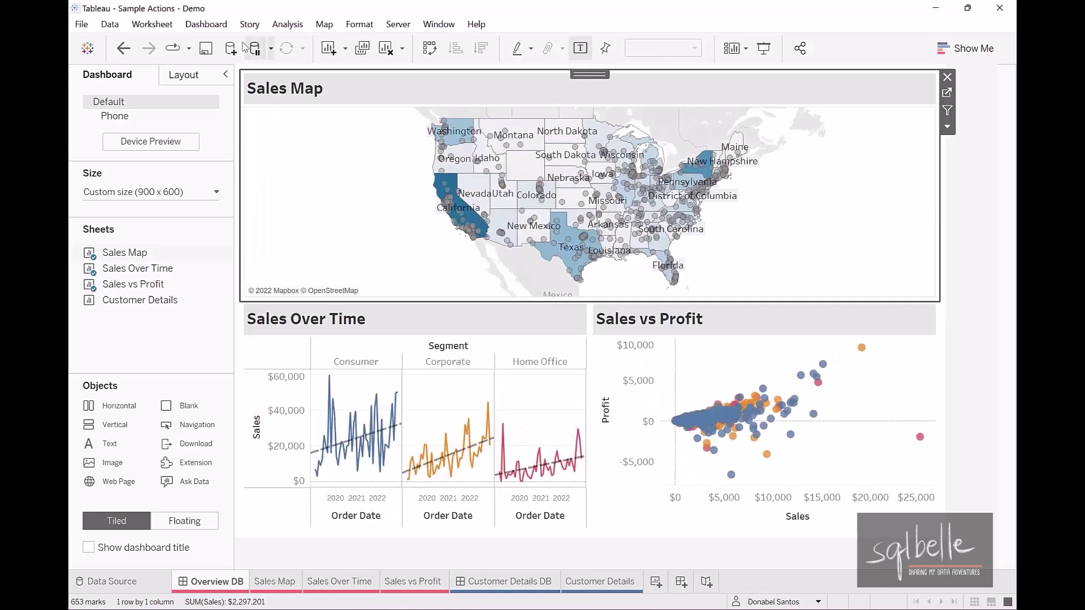
Step: Rename the filter action to "Filter other charts by" followed by the inserted Sample - Superstore City and State fields, and apply the change
click(218, 25)
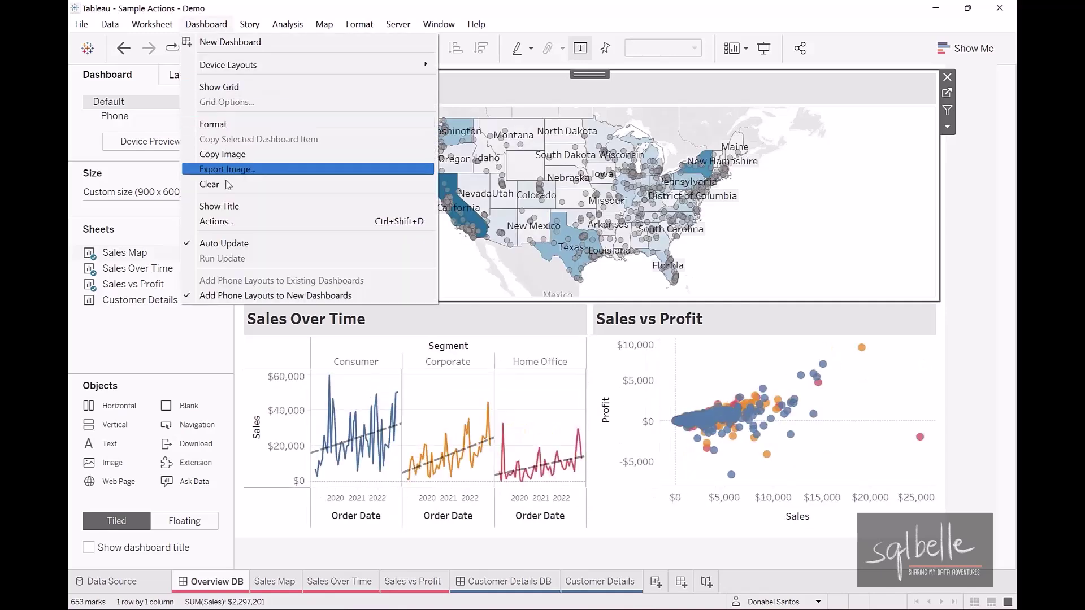
click(226, 222)
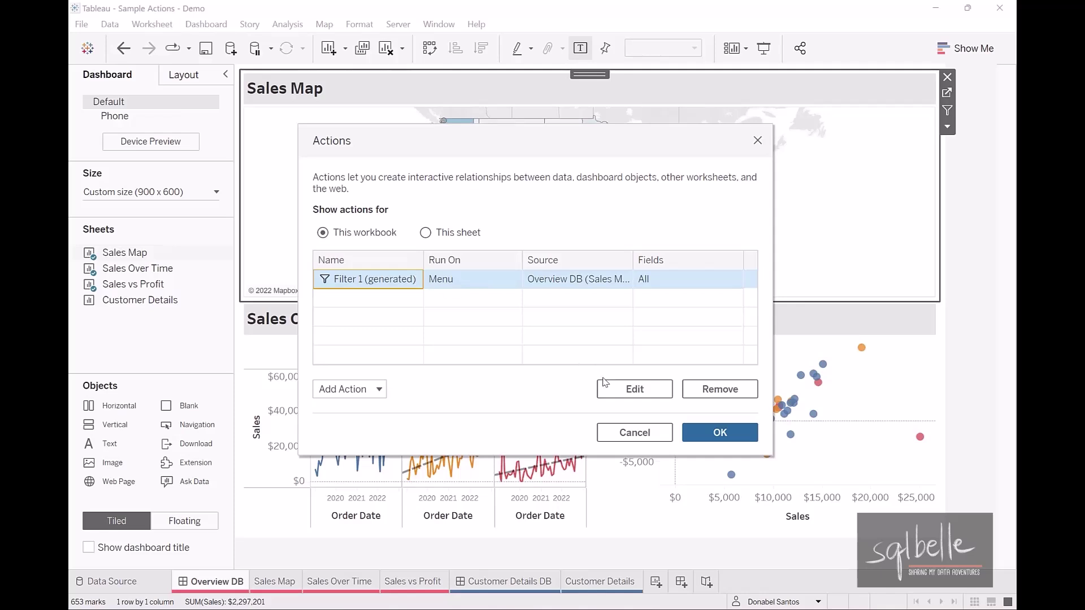
click(622, 385)
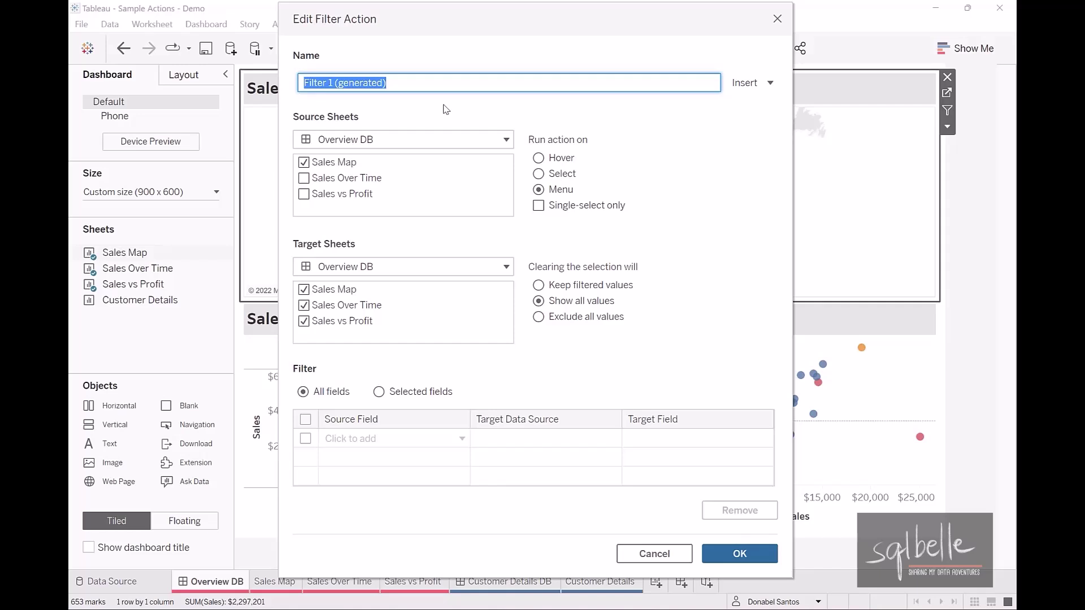
text(Filter)
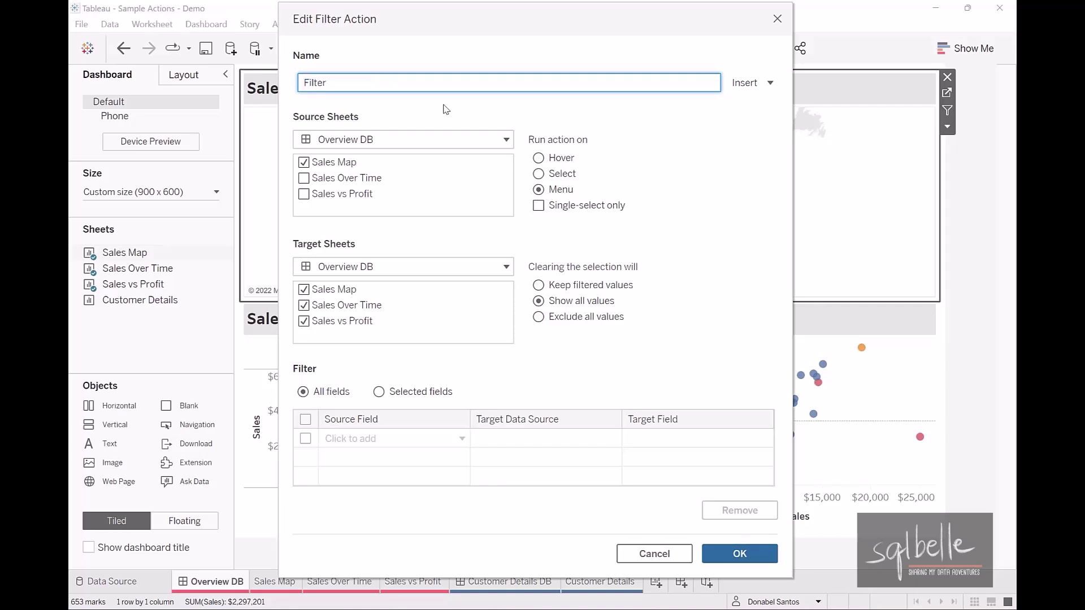
text( other charts by)
click(751, 89)
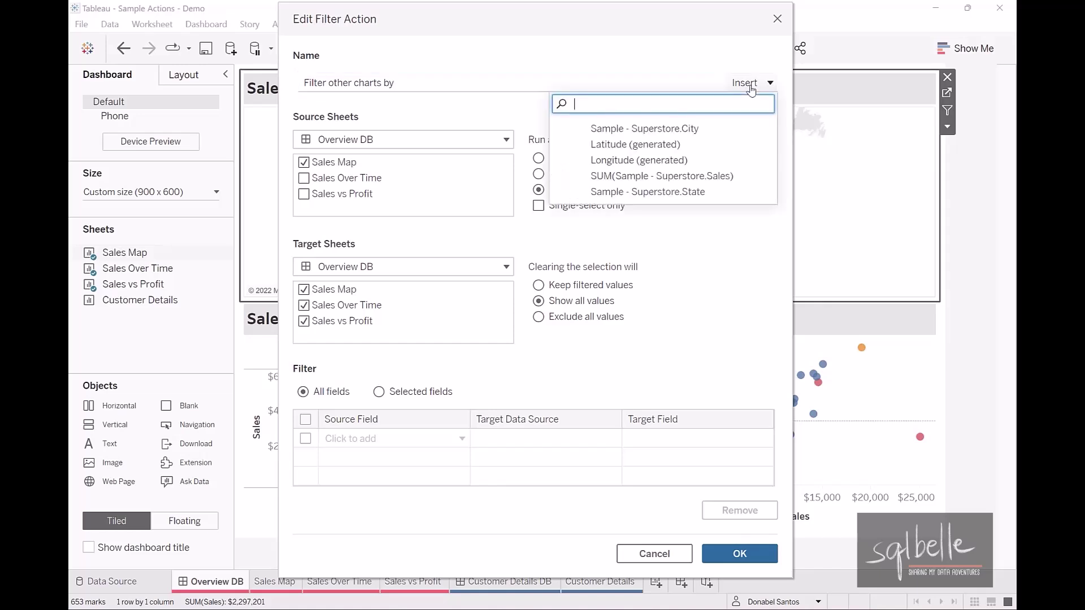
click(699, 130)
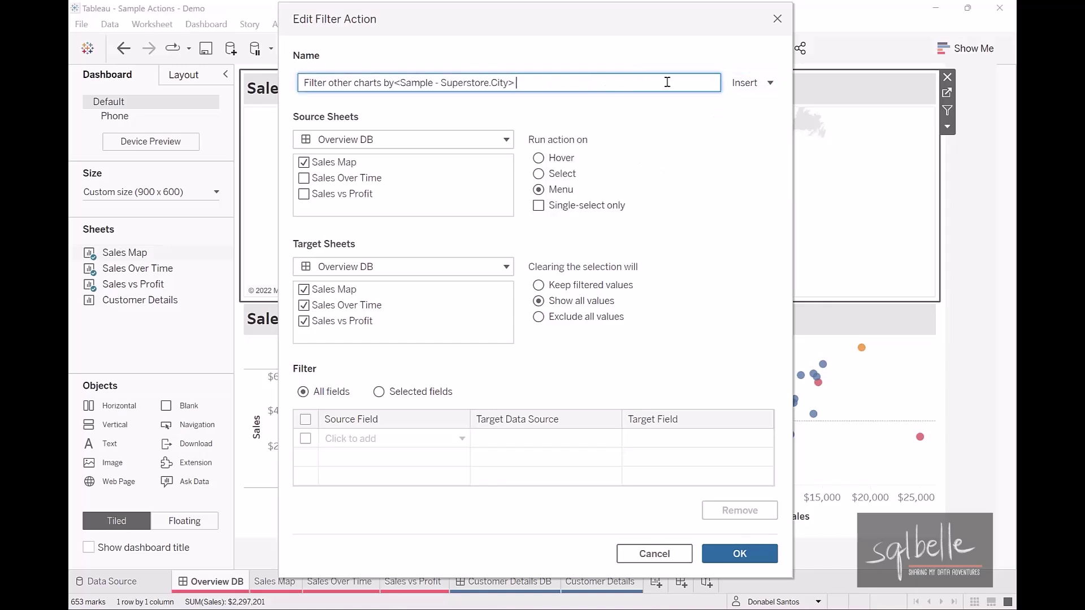
click(738, 91)
click(681, 198)
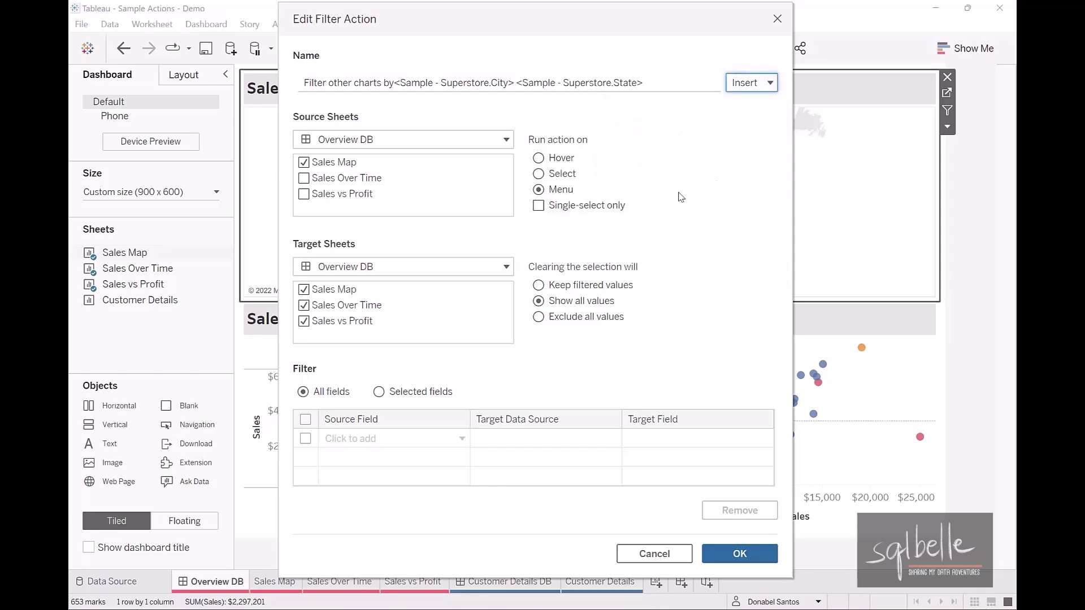
click(718, 558)
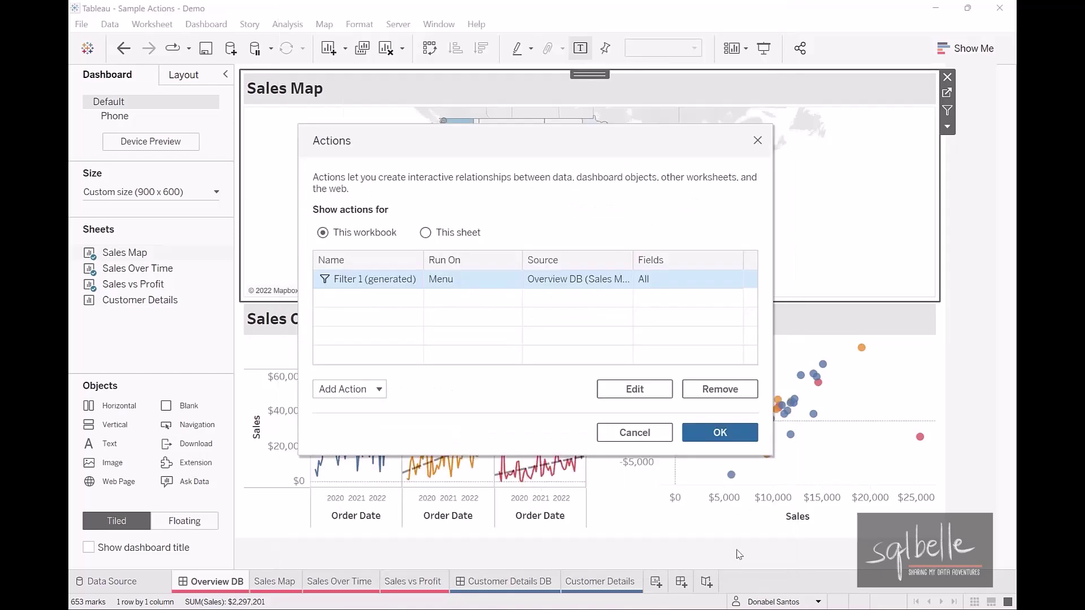
click(699, 440)
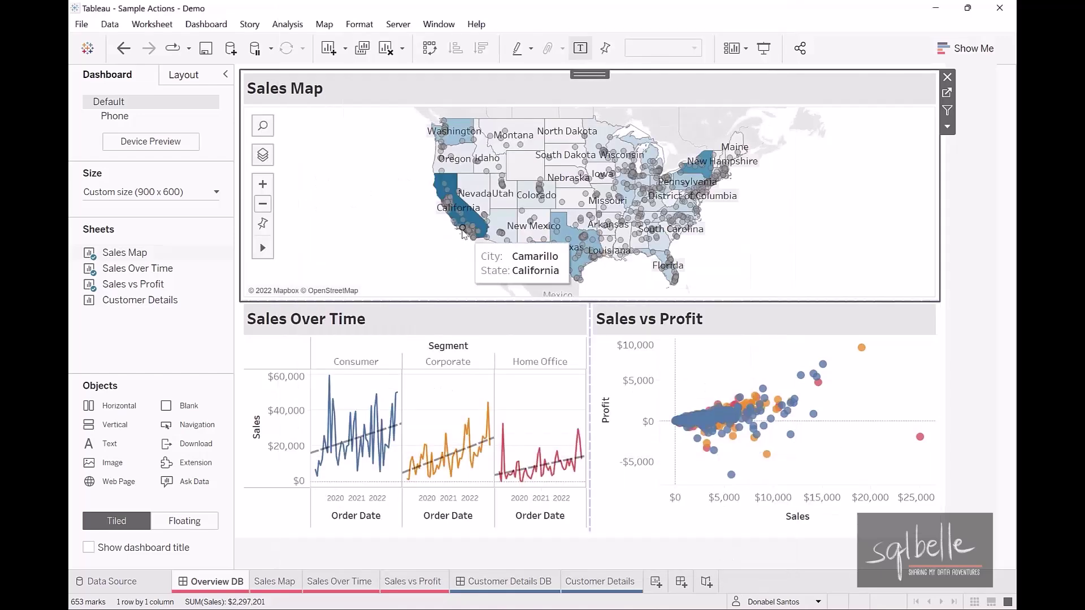
Step: Run the renamed menu filter for Chula Vista, California in the Sales Map, and clear the selection
click(473, 239)
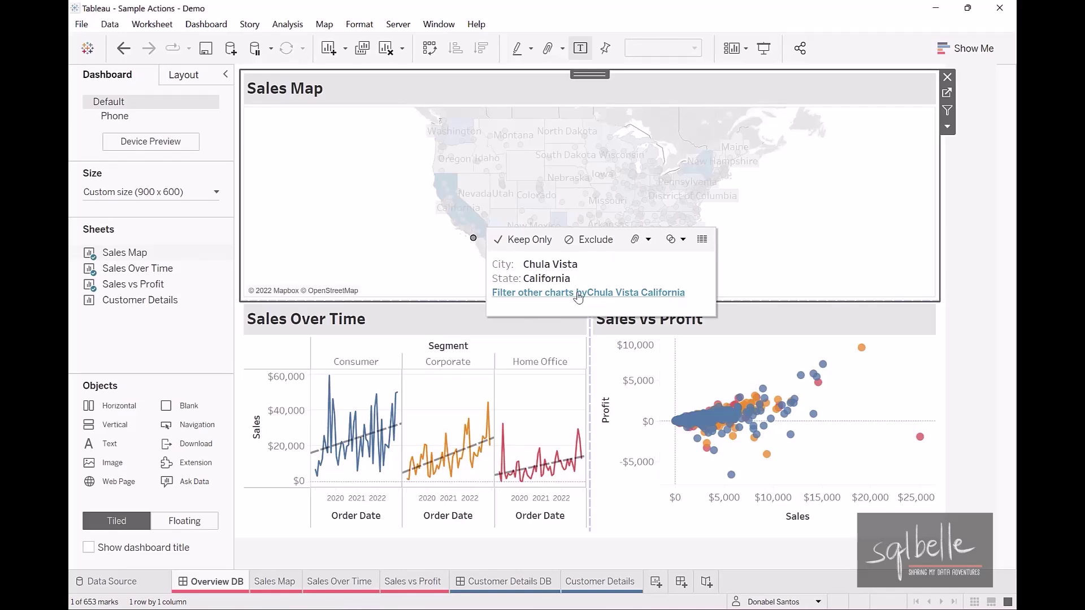
click(578, 293)
key(Escape)
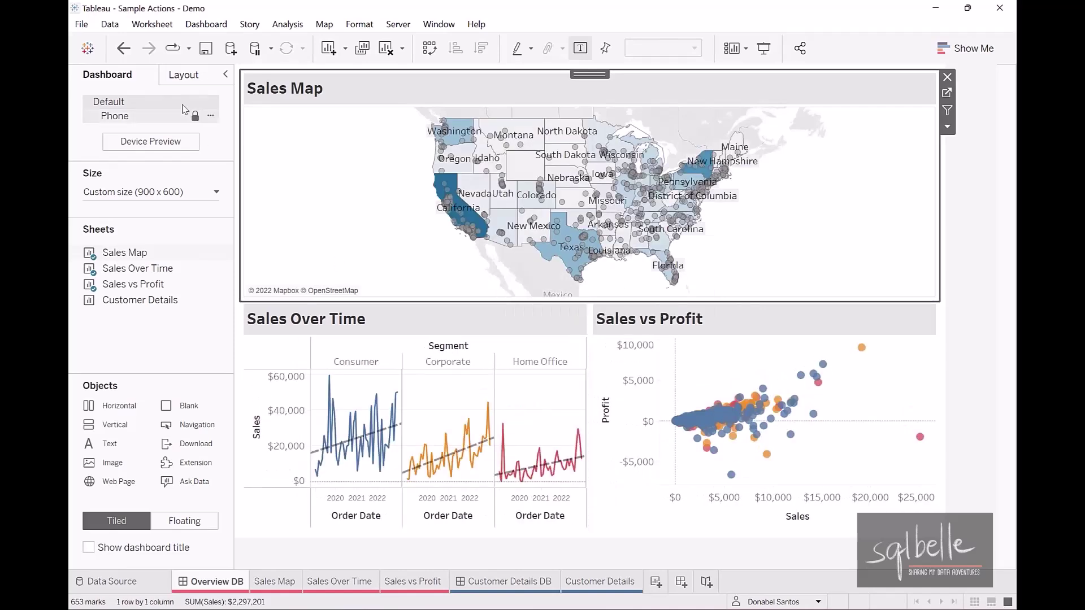
Step: Remove Sales vs Profit from the filter action's target sheets and set clearing the selection to Keep filtered values, applying both changes
click(206, 26)
click(216, 221)
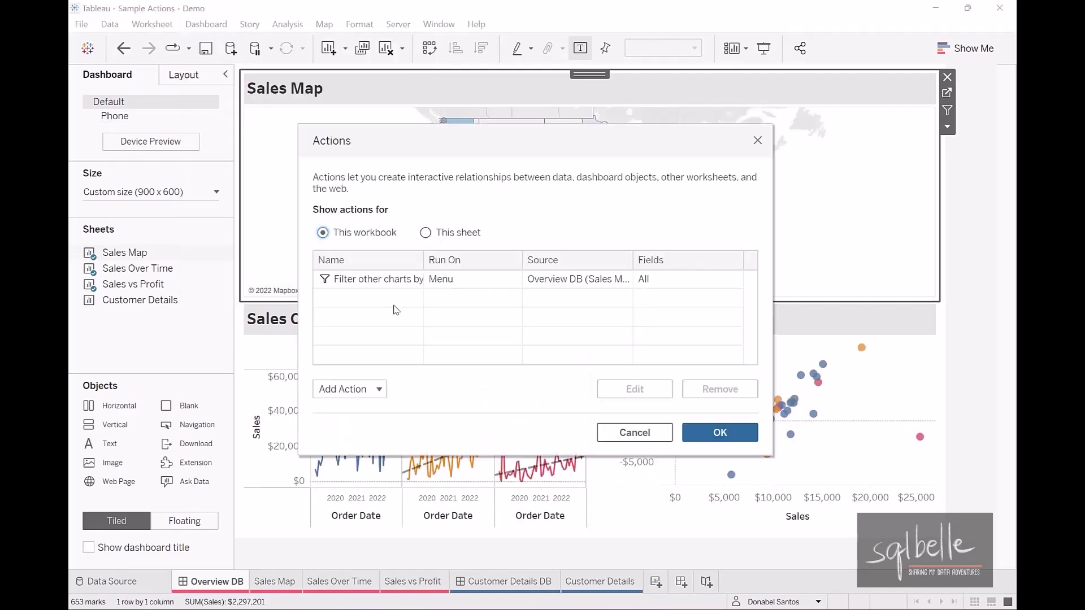
click(430, 288)
click(605, 388)
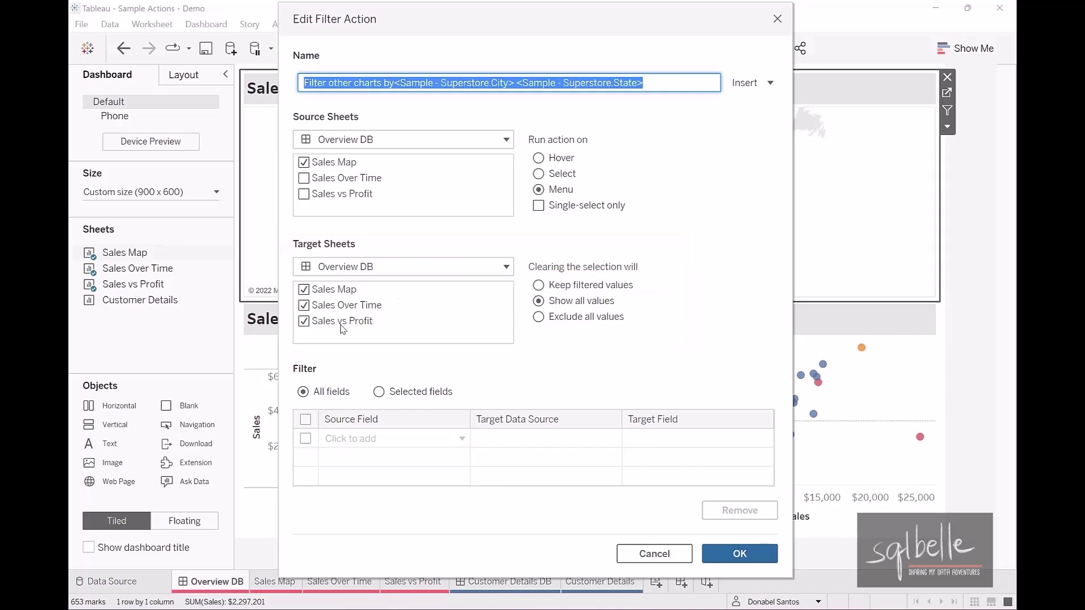
click(304, 323)
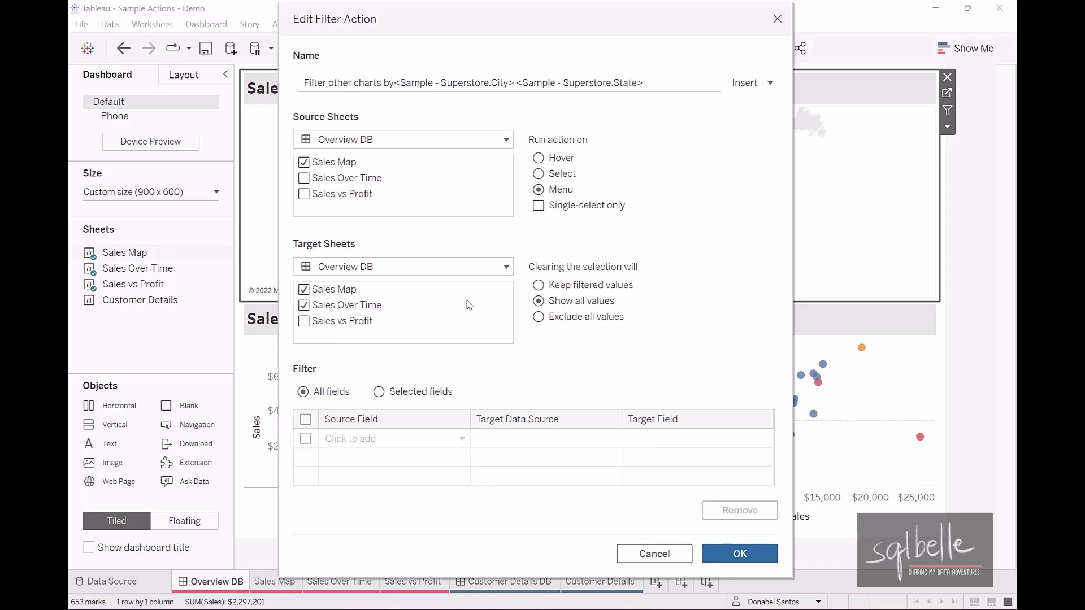
click(539, 285)
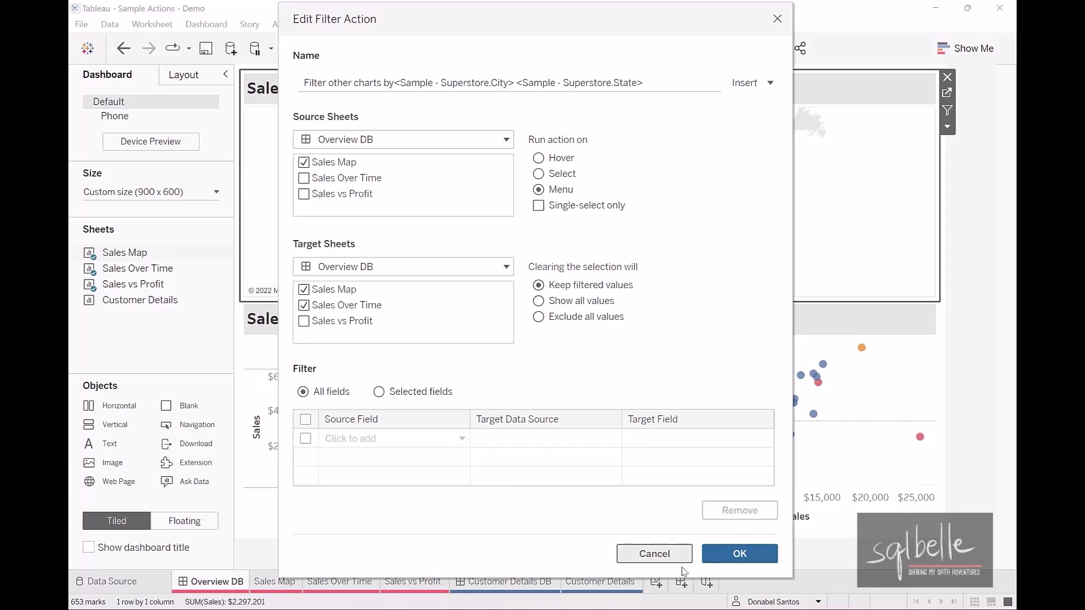
click(739, 554)
click(718, 442)
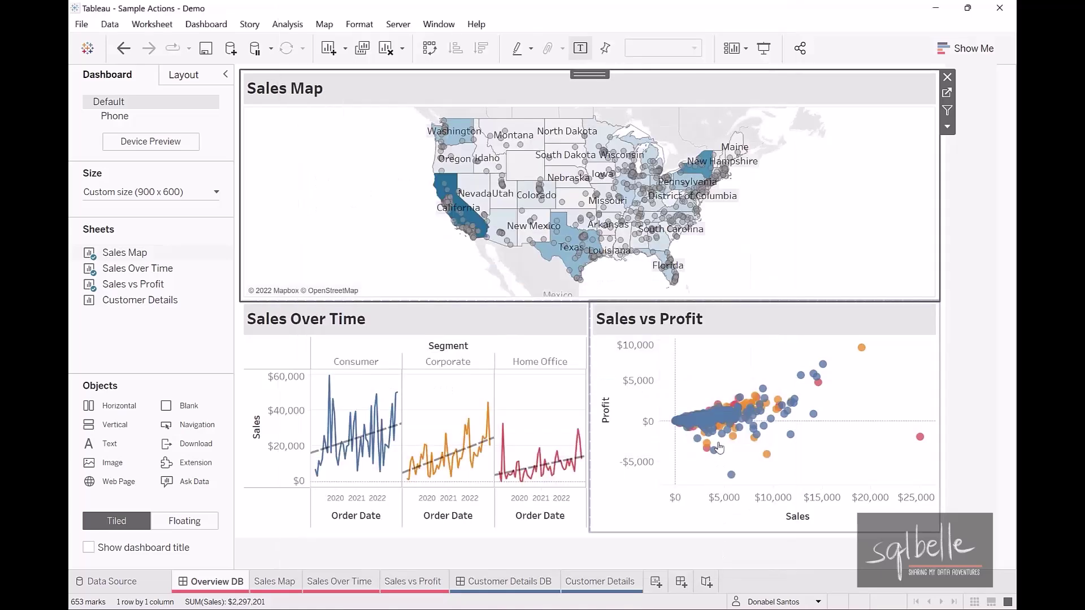
mouse_move(808, 334)
mouse_down()
mouse_move(860, 378)
mouse_move(862, 517)
mouse_up()
mouse_move(539, 286)
mouse_down()
mouse_move(442, 406)
mouse_move(505, 369)
mouse_up()
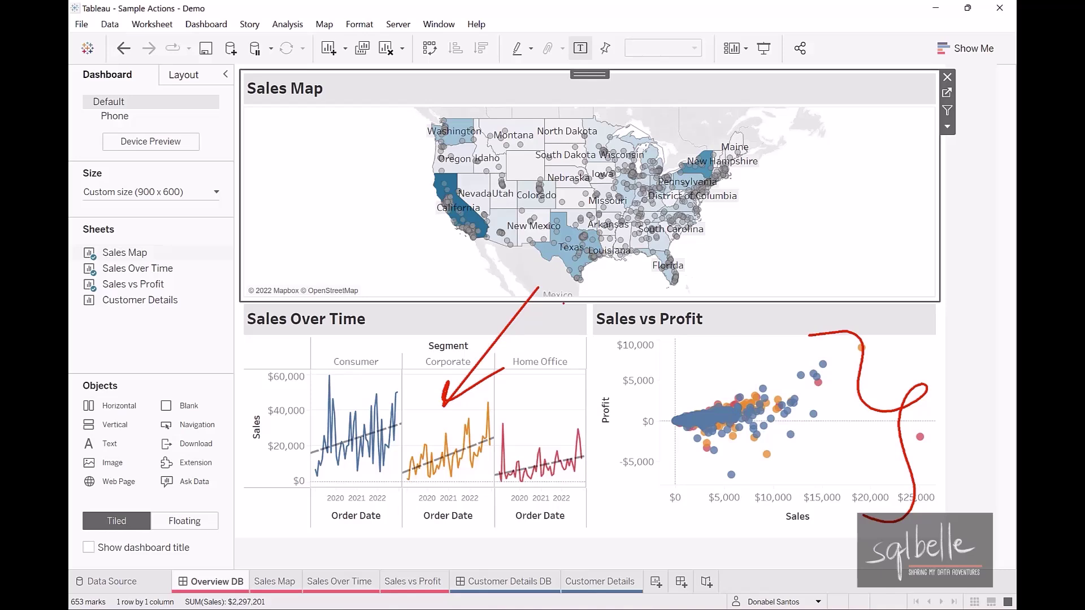
key(Escape)
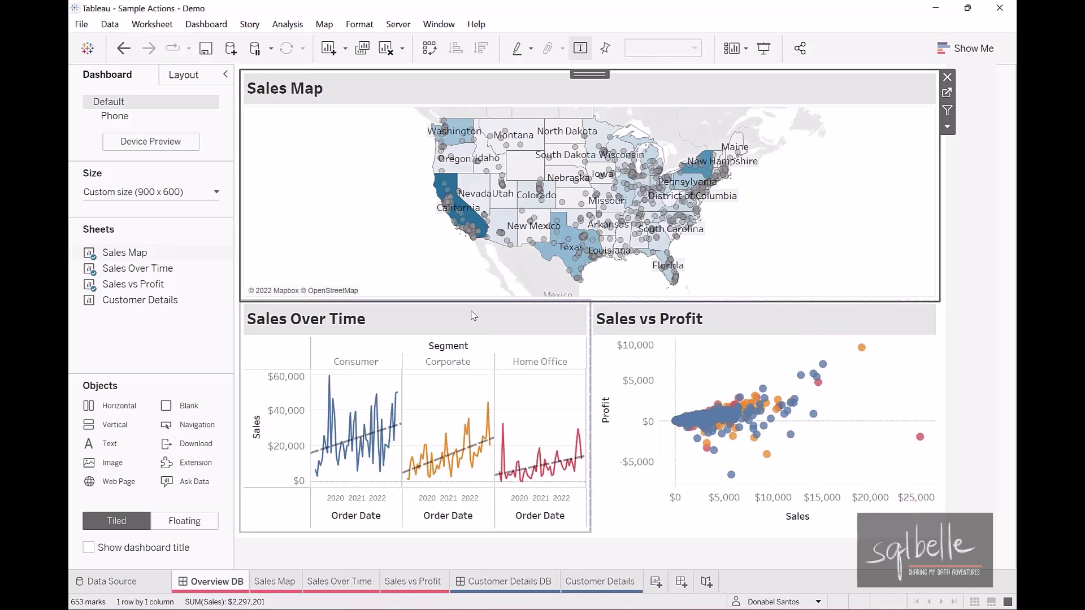
Step: Filter the other charts by Burbank, California from the Sales Map's action link, and clear the map selection
click(467, 229)
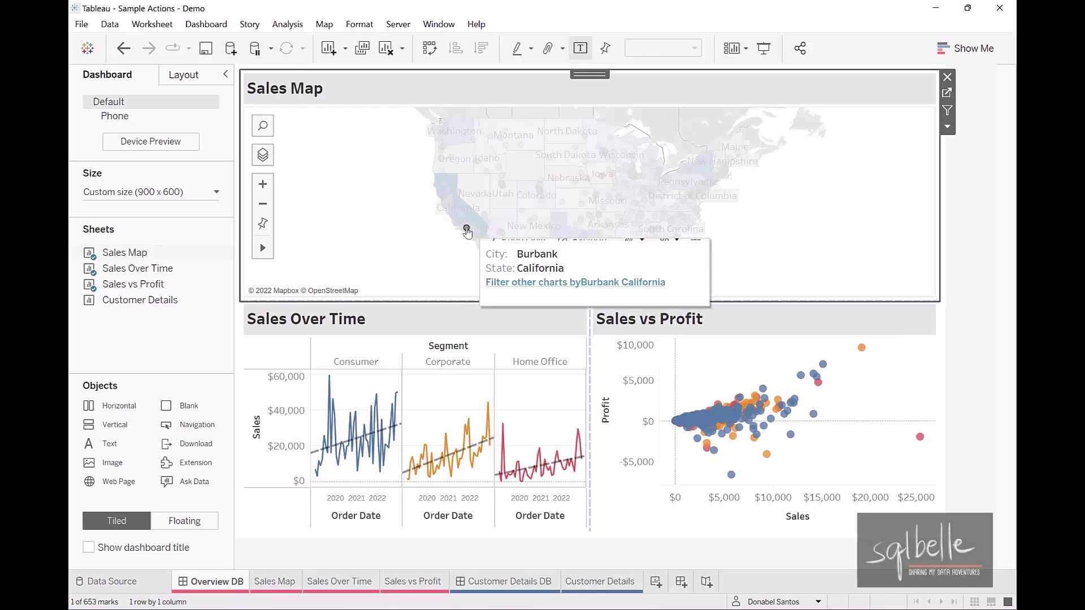
click(498, 286)
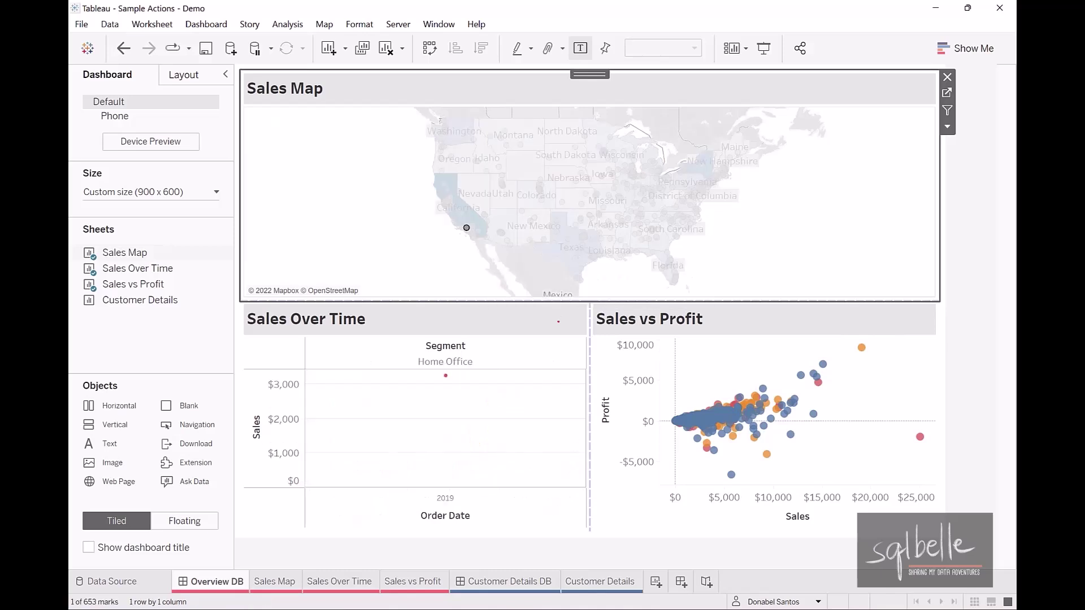
drag(559, 323, 460, 365)
mouse_move(892, 328)
mouse_down()
mouse_move(835, 518)
mouse_move(893, 328)
mouse_move(784, 324)
mouse_up()
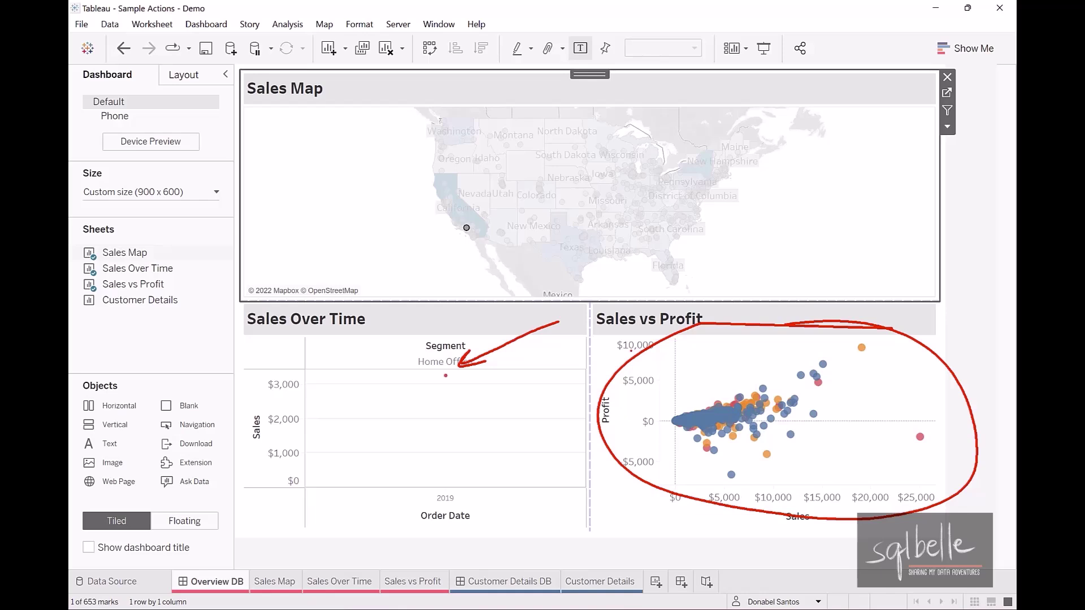
key(Escape)
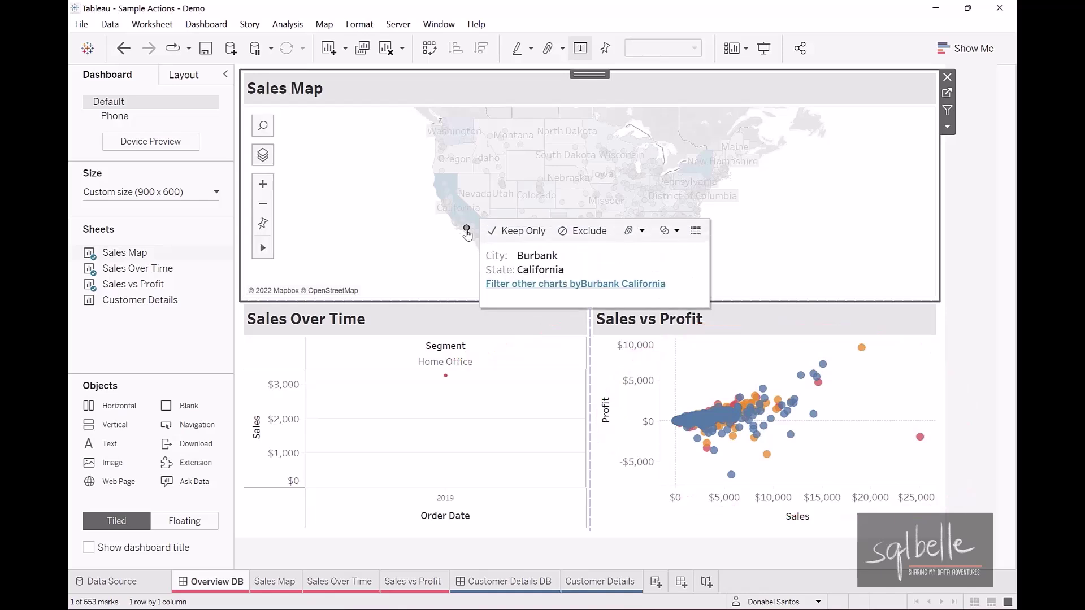
click(468, 234)
mouse_move(433, 301)
mouse_down()
mouse_move(427, 527)
mouse_move(540, 333)
mouse_up()
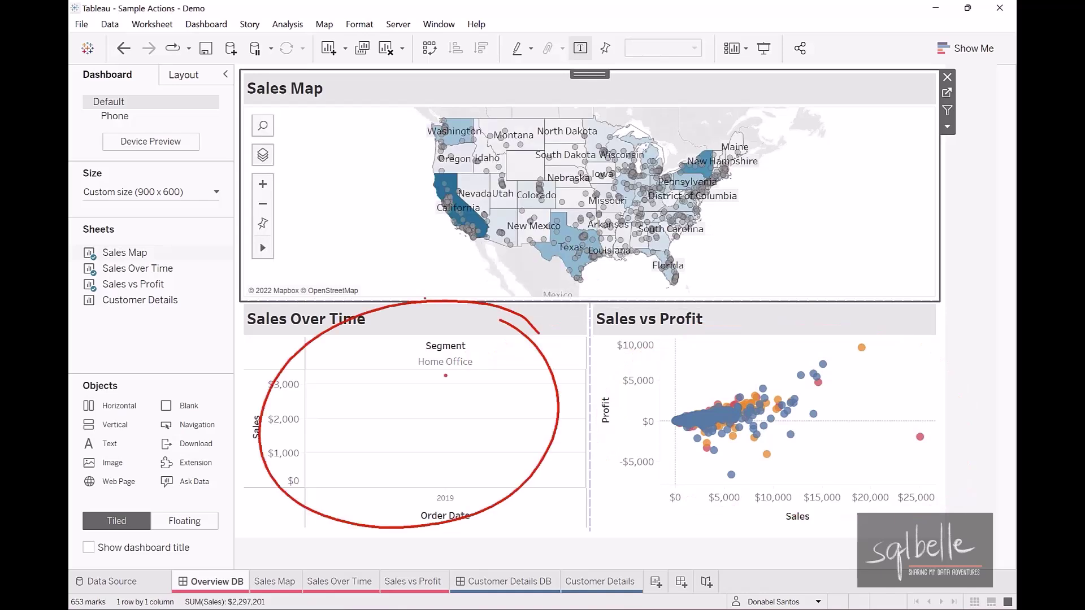
key(Escape)
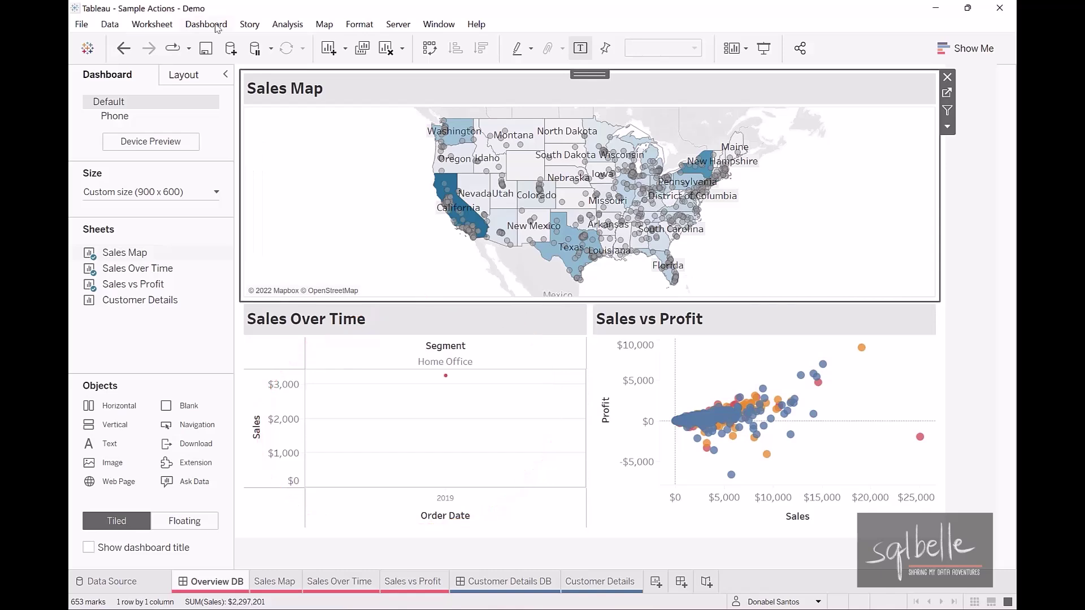
Step: Target Sales vs Profit instead of Sales Over Time in the filter action, set clearing the selection to Exclude all values, and apply
click(206, 24)
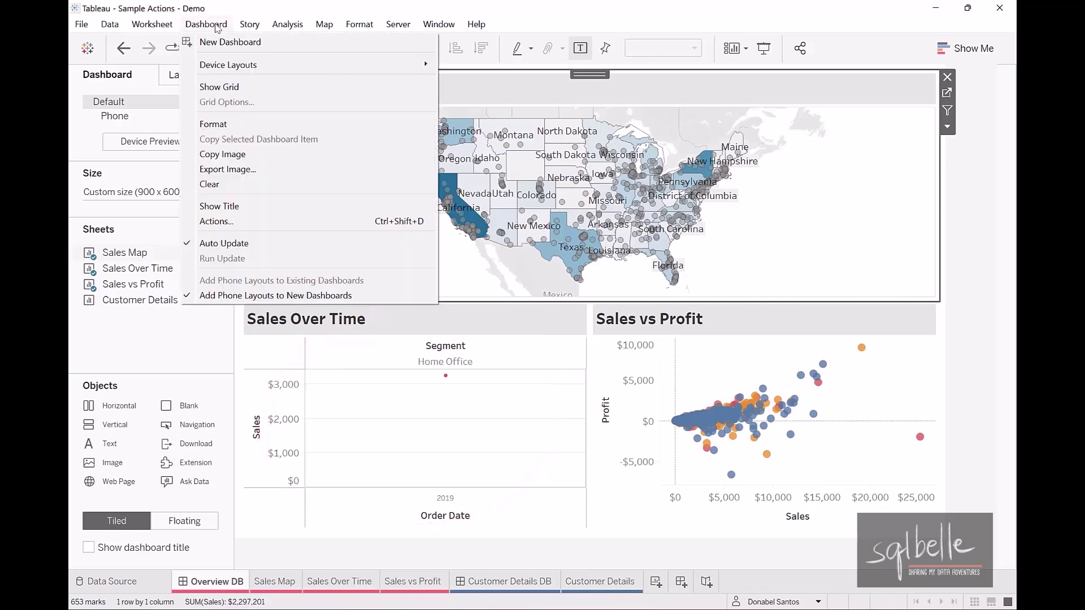
click(212, 219)
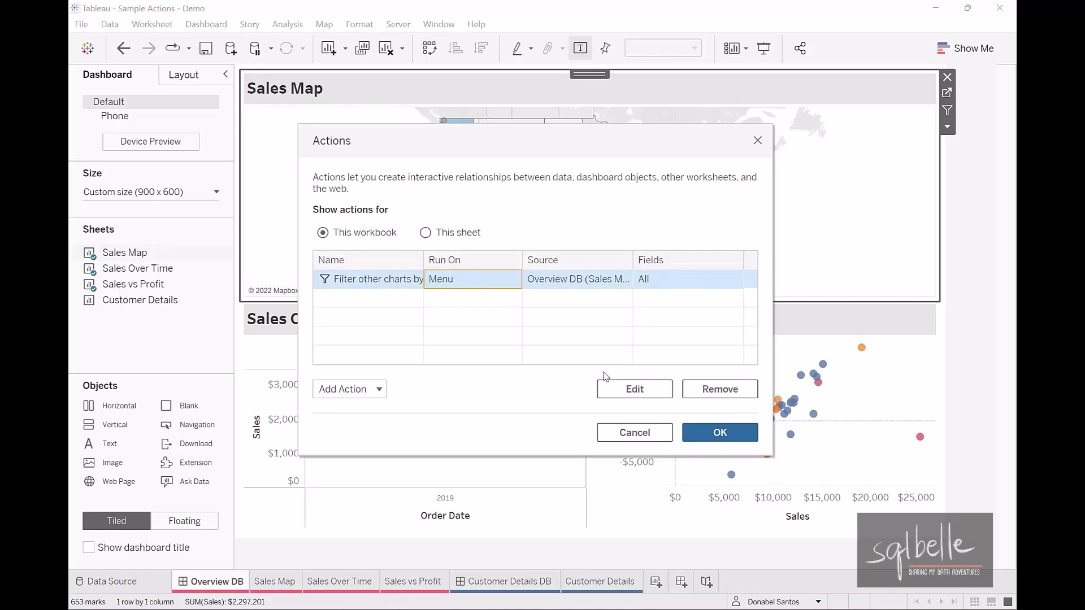
click(632, 387)
mouse_move(374, 312)
mouse_down()
mouse_move(316, 342)
mouse_move(374, 313)
mouse_up()
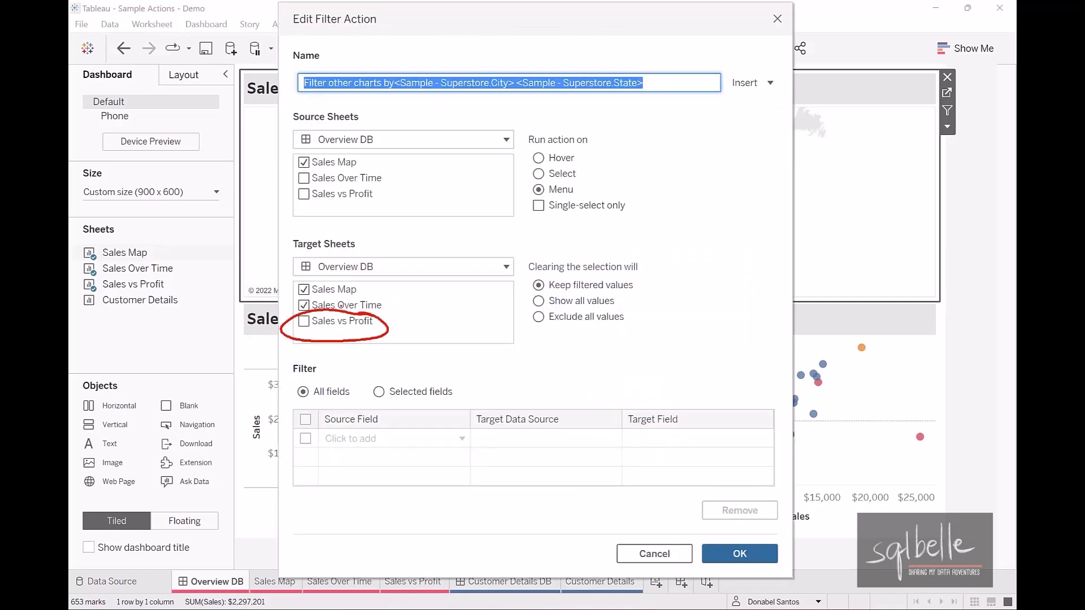
mouse_move(621, 249)
mouse_down()
mouse_move(511, 261)
mouse_move(632, 248)
mouse_up()
mouse_move(652, 320)
mouse_down()
mouse_move(529, 304)
mouse_move(676, 308)
mouse_up()
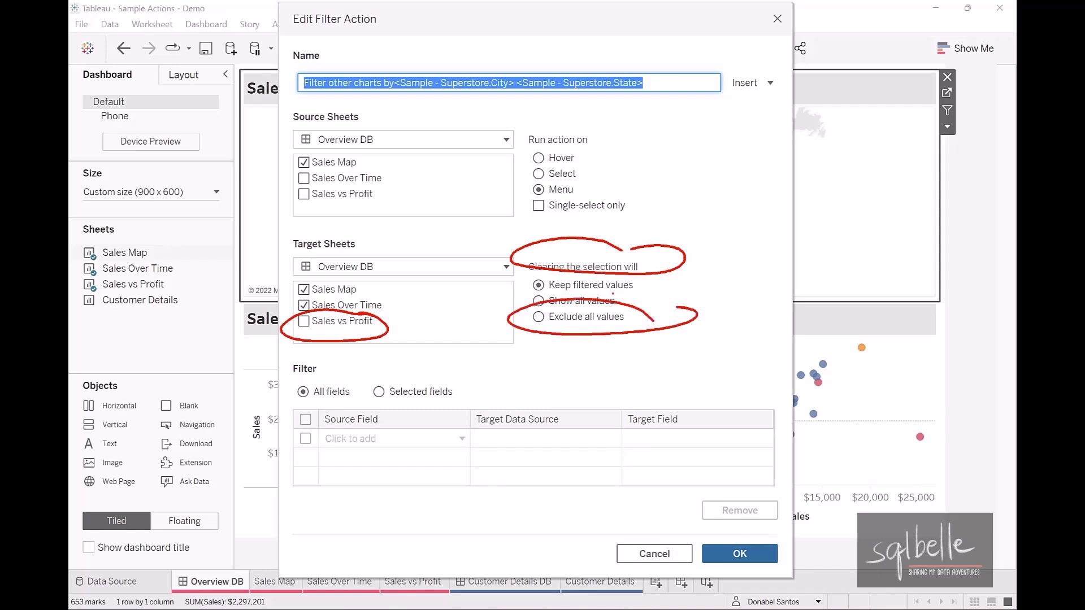
click(304, 321)
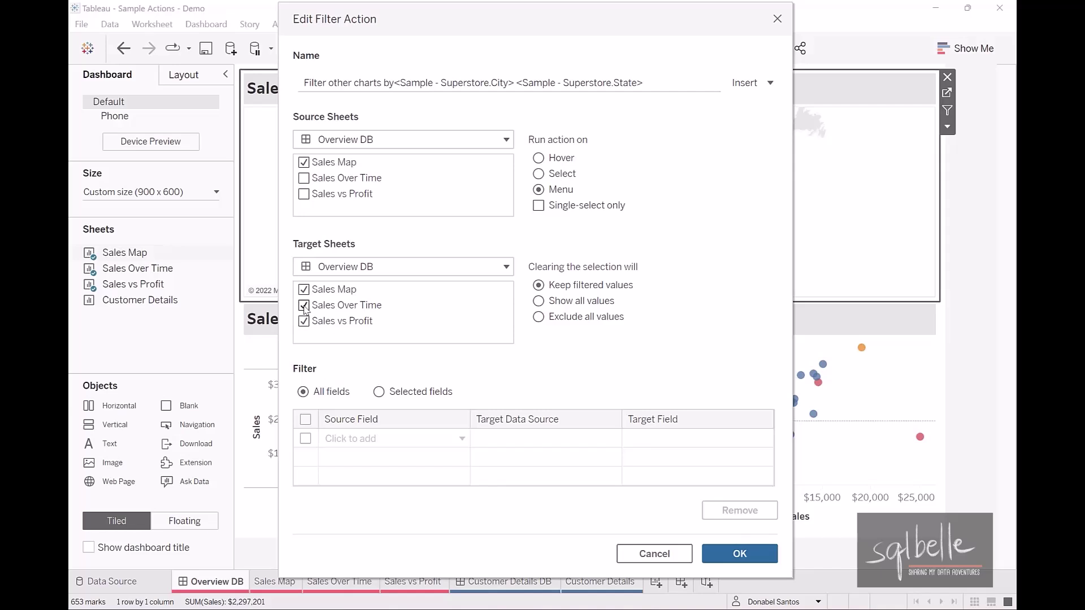
click(304, 305)
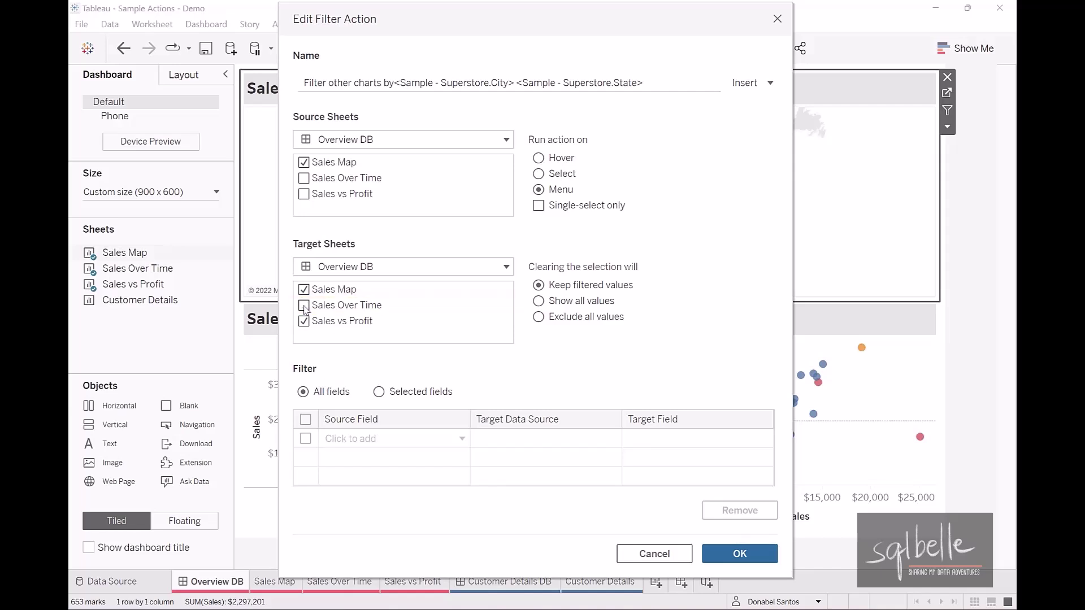
click(538, 317)
click(754, 556)
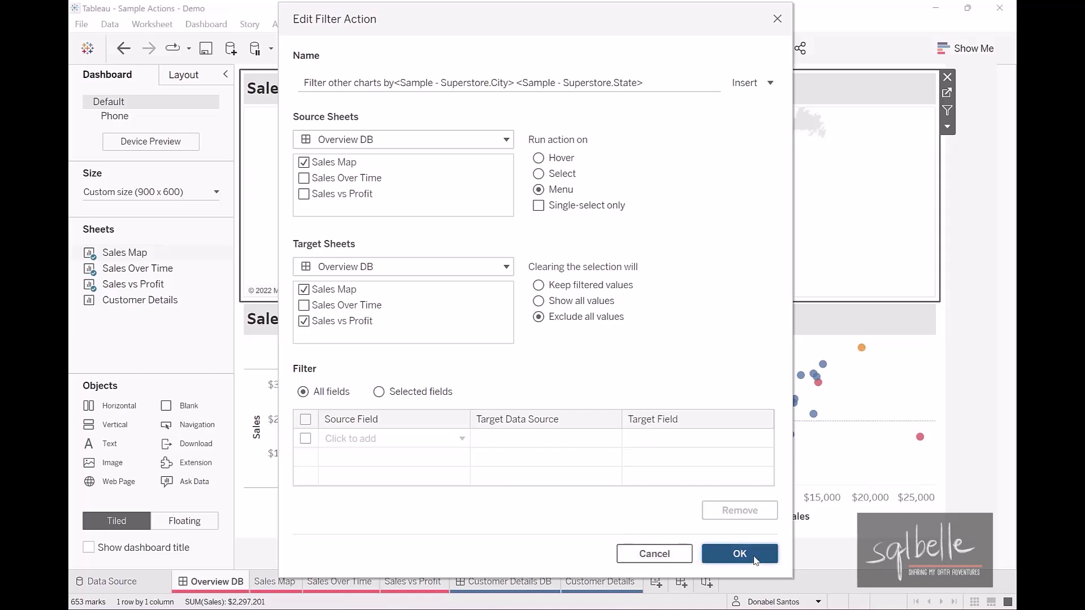
click(721, 435)
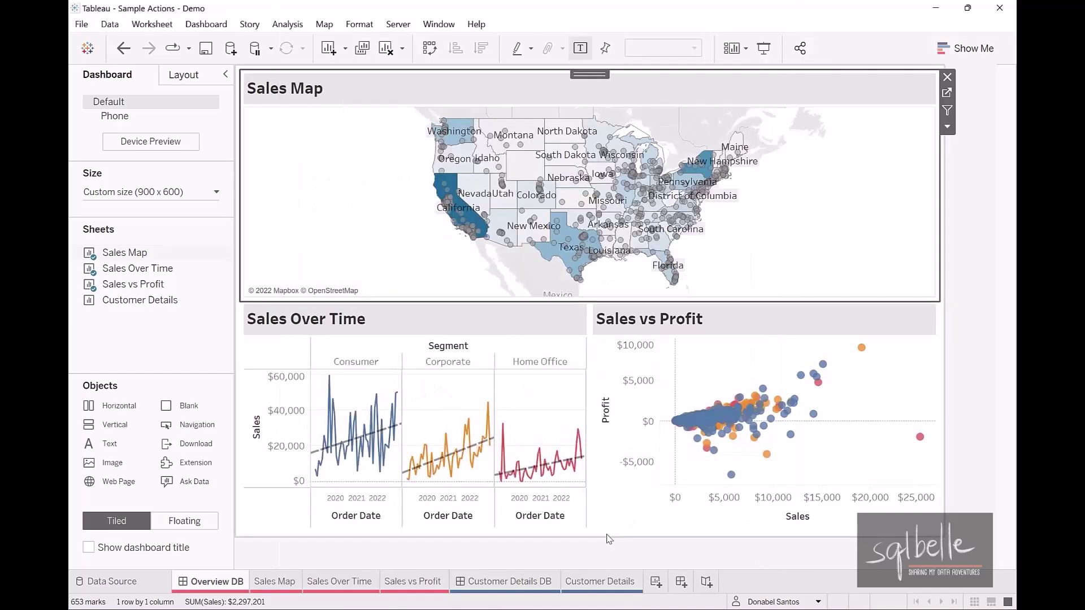
mouse_move(500, 333)
mouse_down()
mouse_move(469, 302)
mouse_move(331, 537)
mouse_move(453, 317)
mouse_up()
mouse_move(947, 231)
mouse_down()
mouse_move(839, 265)
mouse_move(785, 351)
mouse_up()
drag(788, 316, 849, 331)
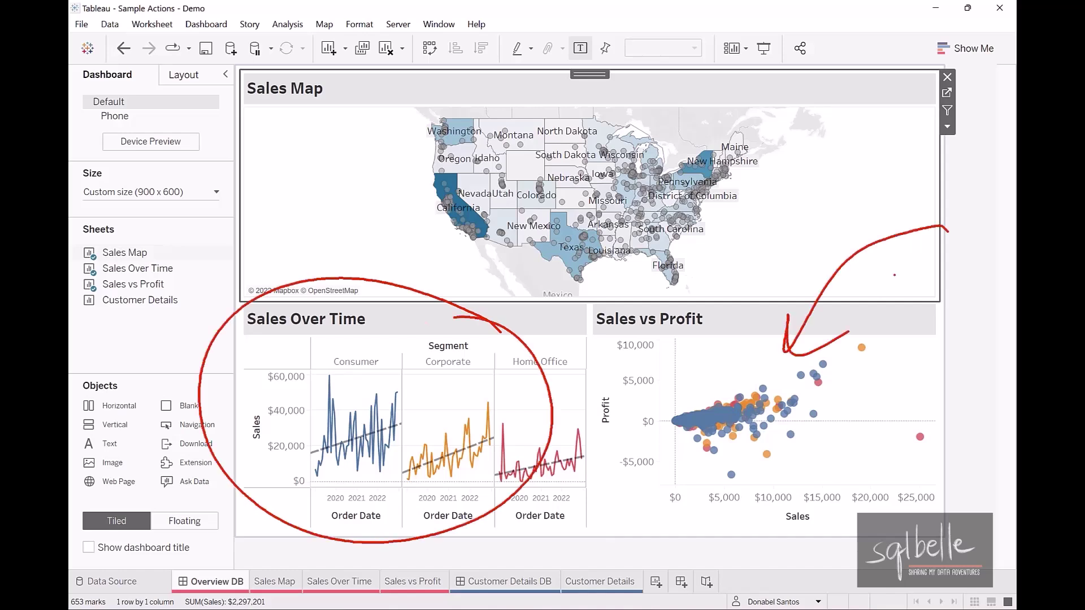
mouse_move(902, 348)
mouse_down()
mouse_move(955, 362)
mouse_move(903, 515)
mouse_up()
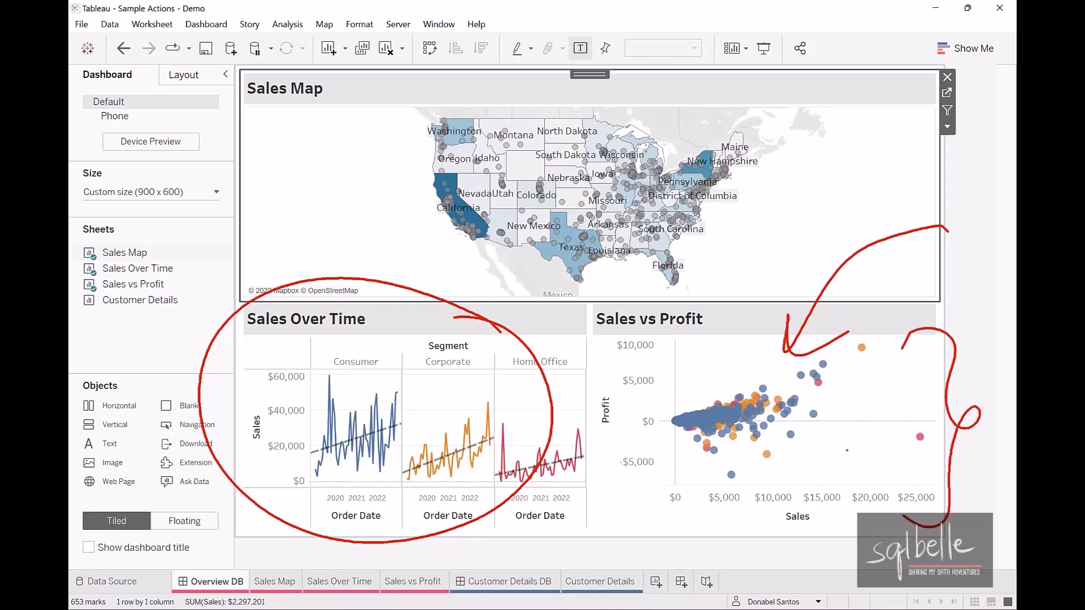
key(Escape)
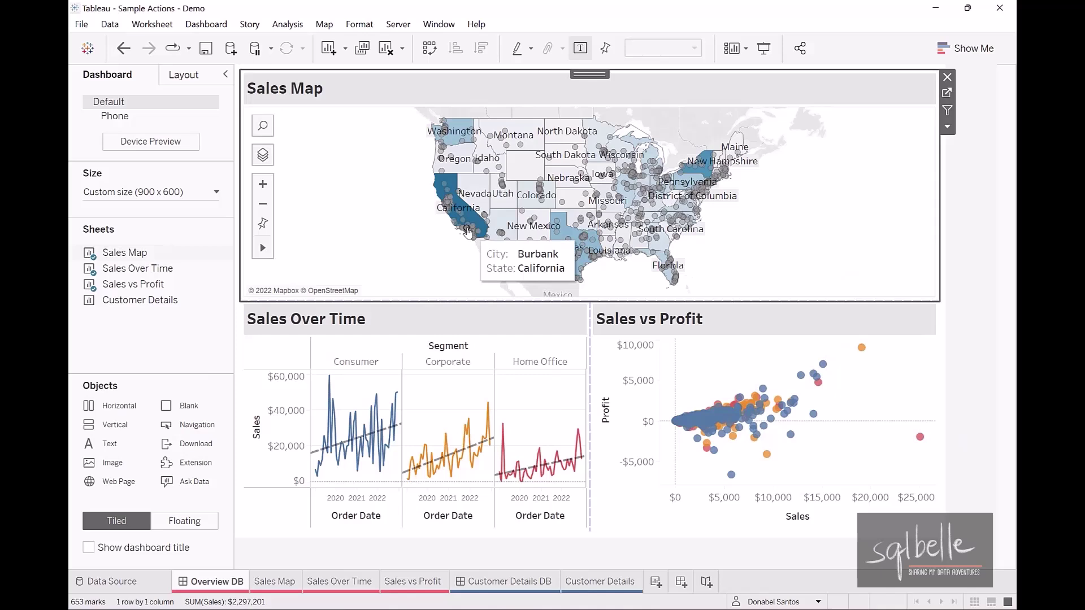
Step: Run the menu filter for Burbank, California in the Sales Map, and clear the map selection
click(467, 229)
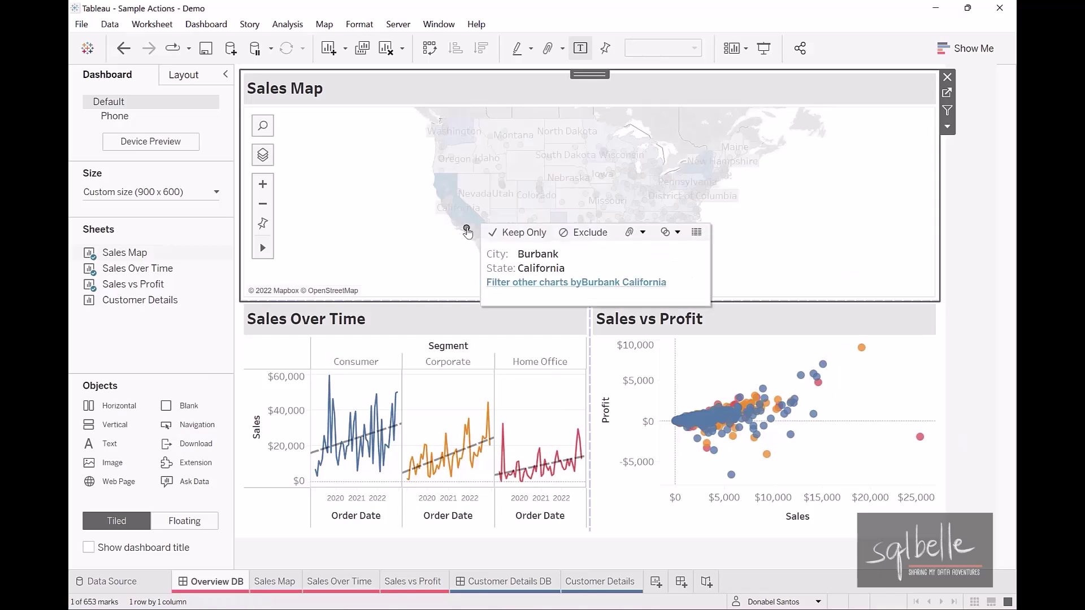
click(506, 283)
key(ctrl+2)
mouse_move(457, 314)
mouse_down()
mouse_move(210, 458)
mouse_move(427, 330)
mouse_up()
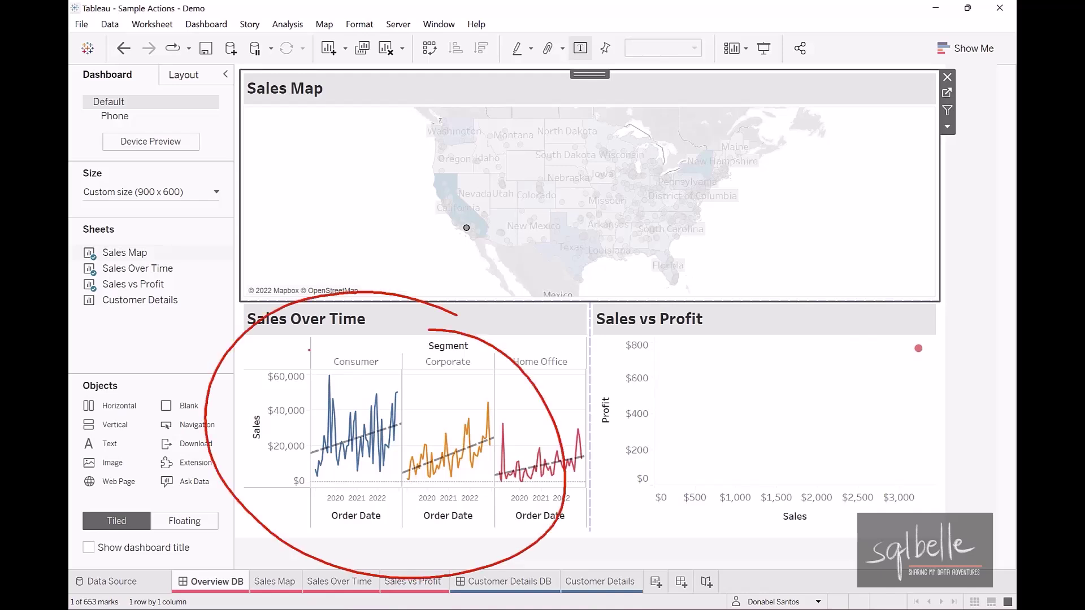
mouse_move(938, 337)
mouse_down()
mouse_move(586, 438)
mouse_move(935, 321)
mouse_up()
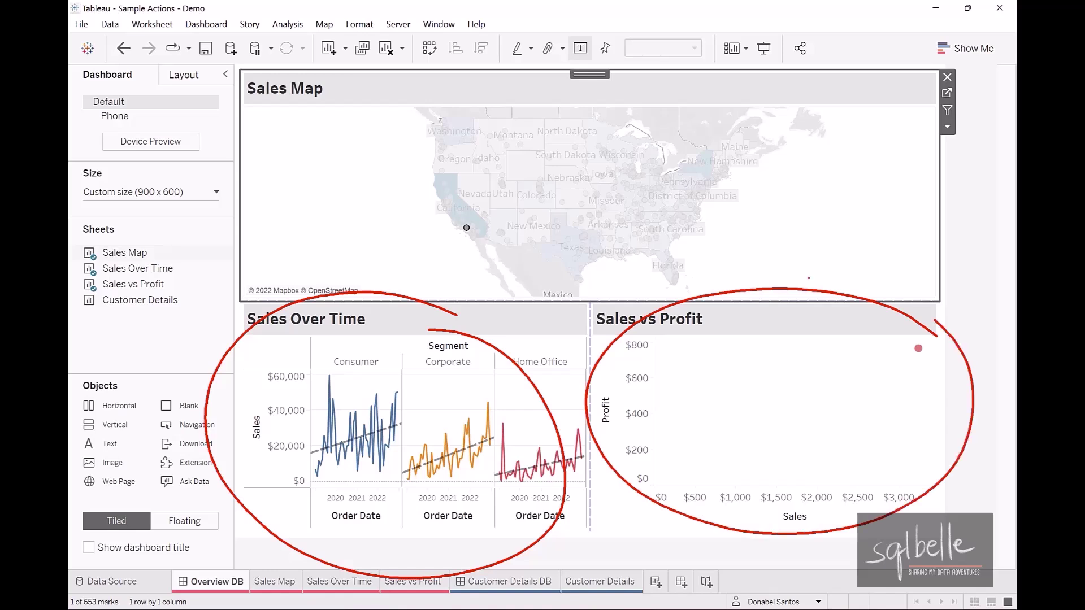
key(Escape)
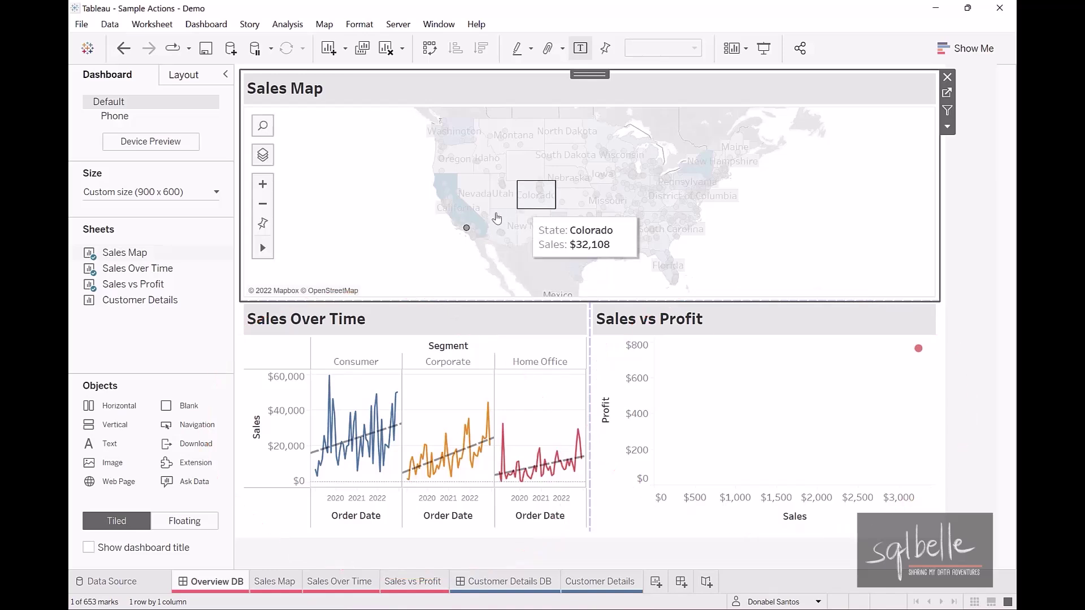
click(456, 244)
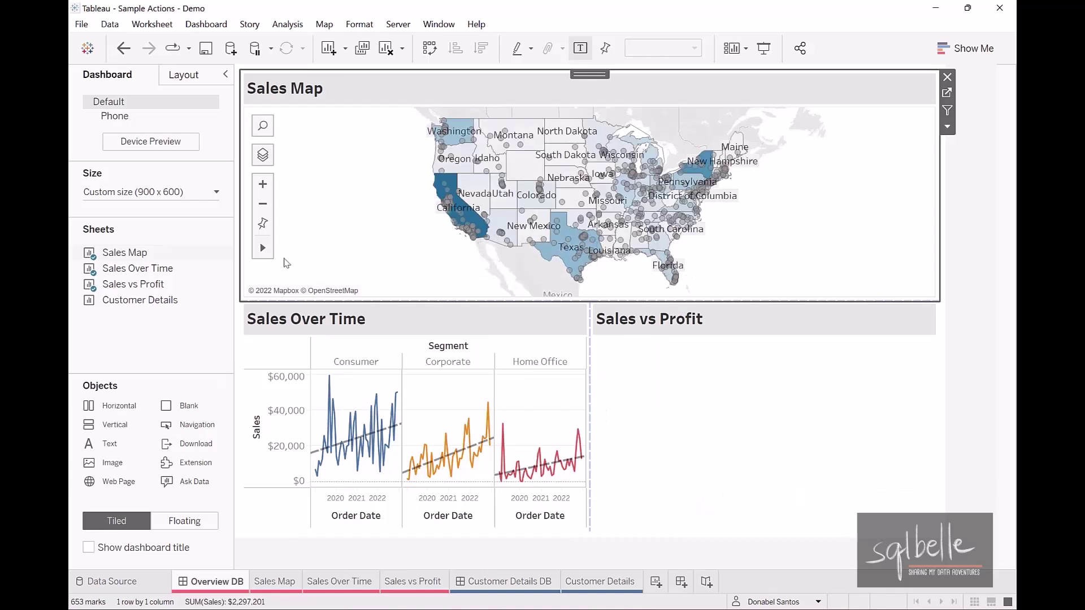
Step: Set the filter action to run on Select, add Sales Over Time to its targets, choose Show all values on clearing, and apply
click(205, 28)
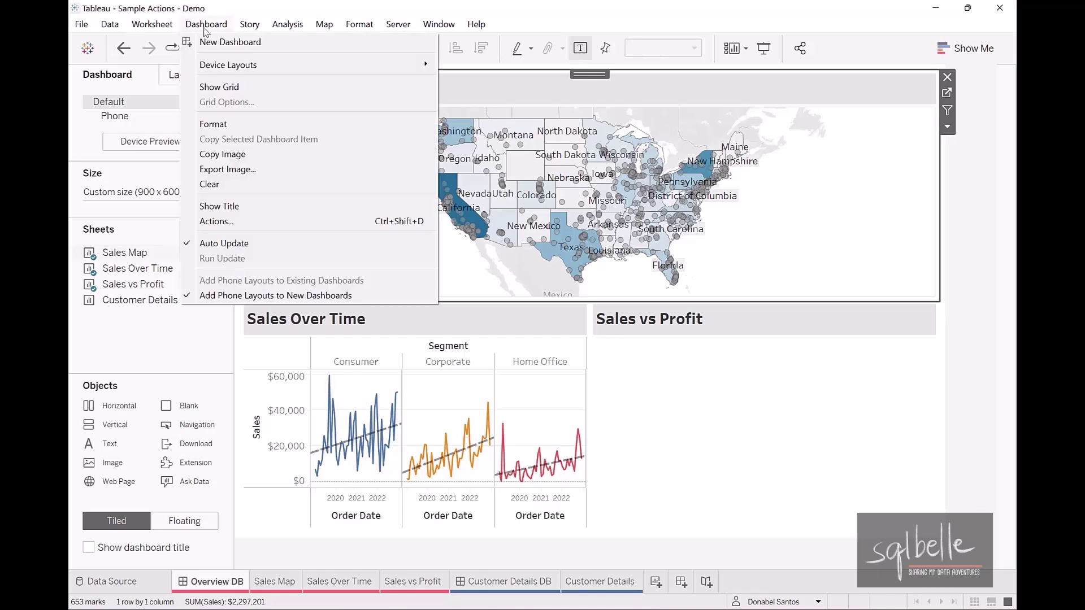
click(223, 221)
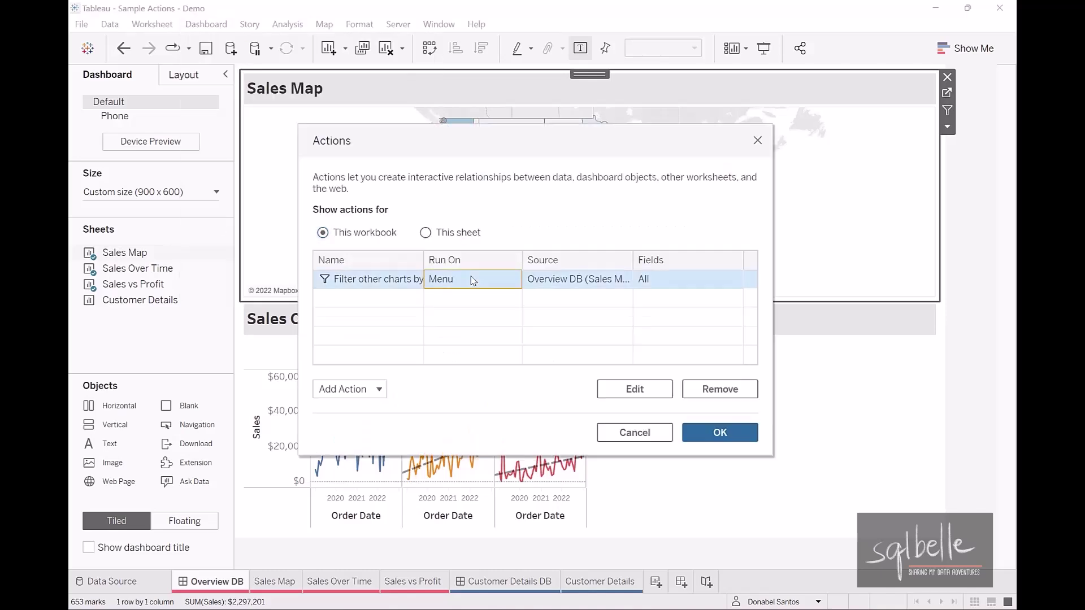
click(635, 389)
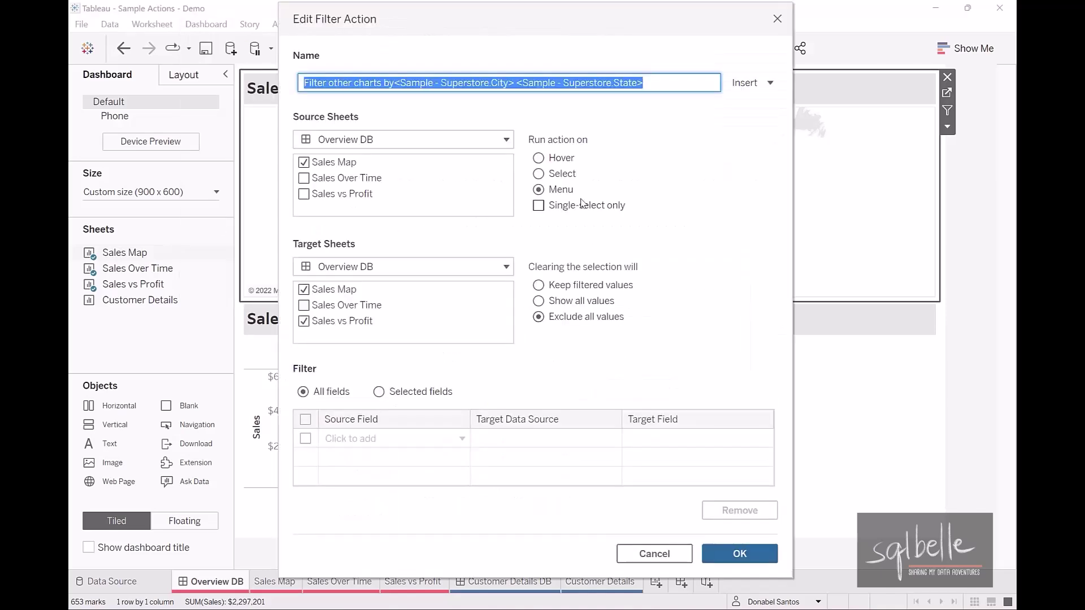
click(563, 173)
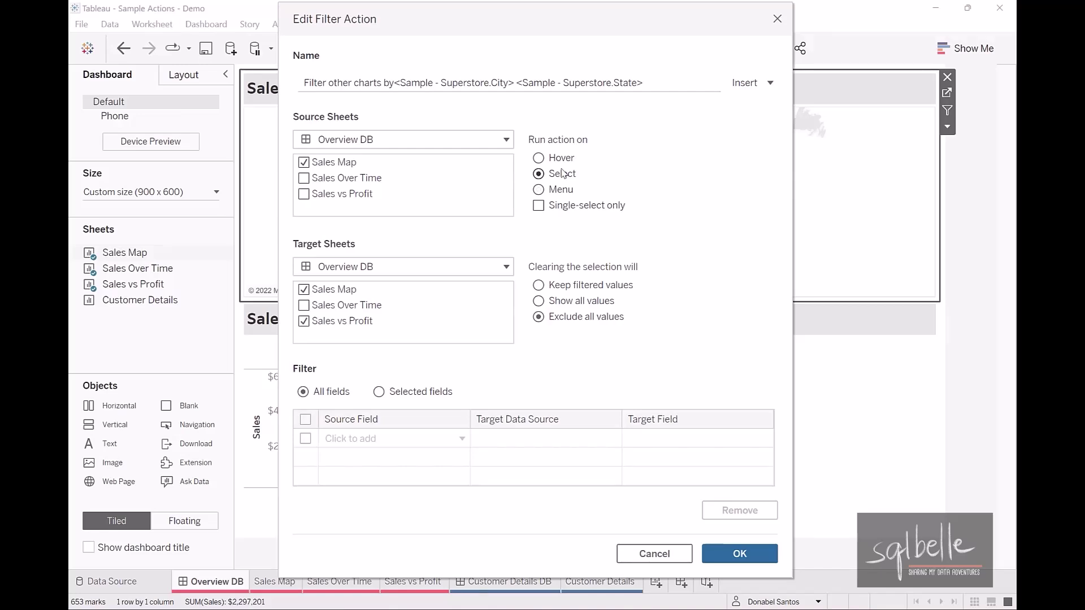
click(304, 305)
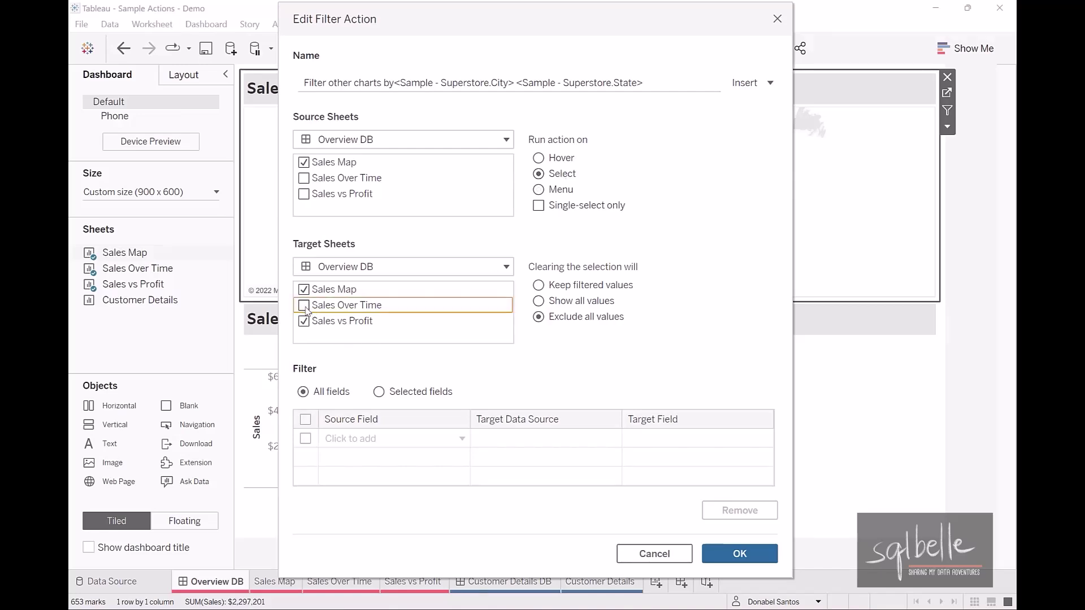
click(539, 301)
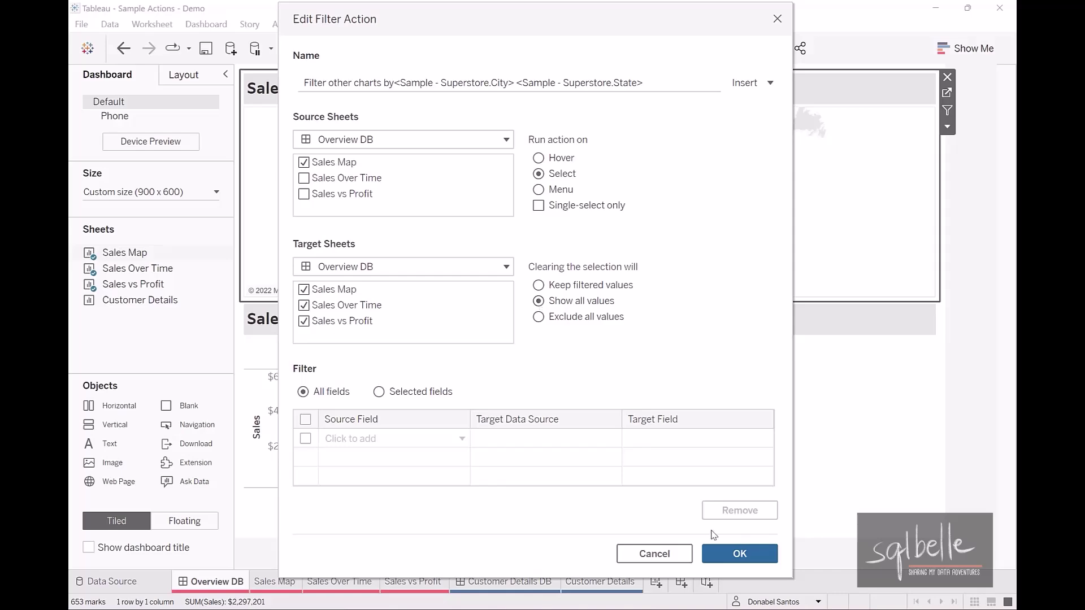
click(724, 552)
click(718, 440)
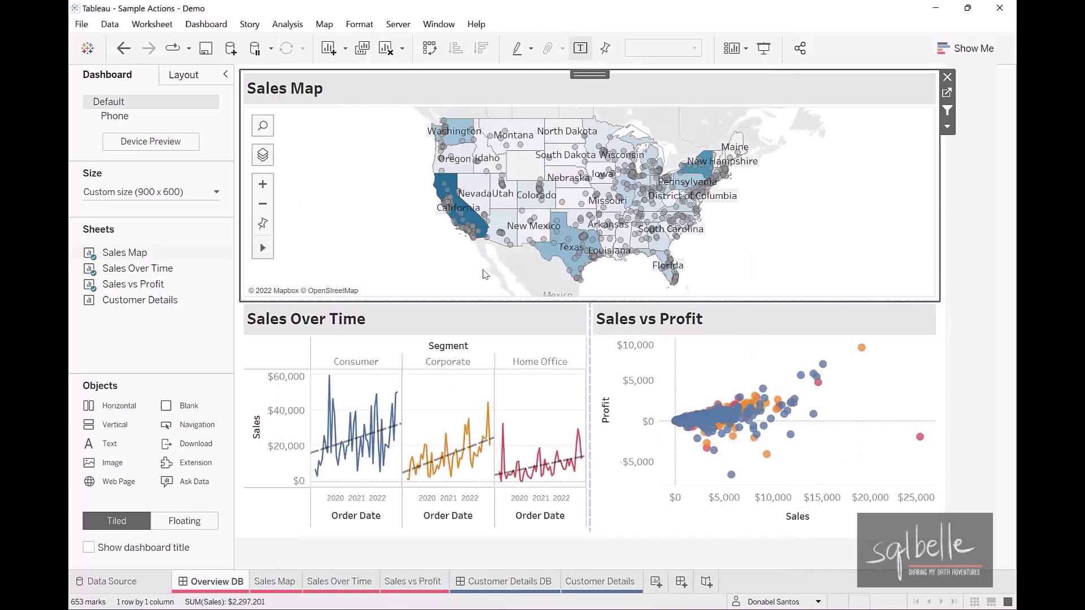
Step: Filter the other charts by selecting Anaheim, California in the Sales Map, and deselect it again
click(468, 232)
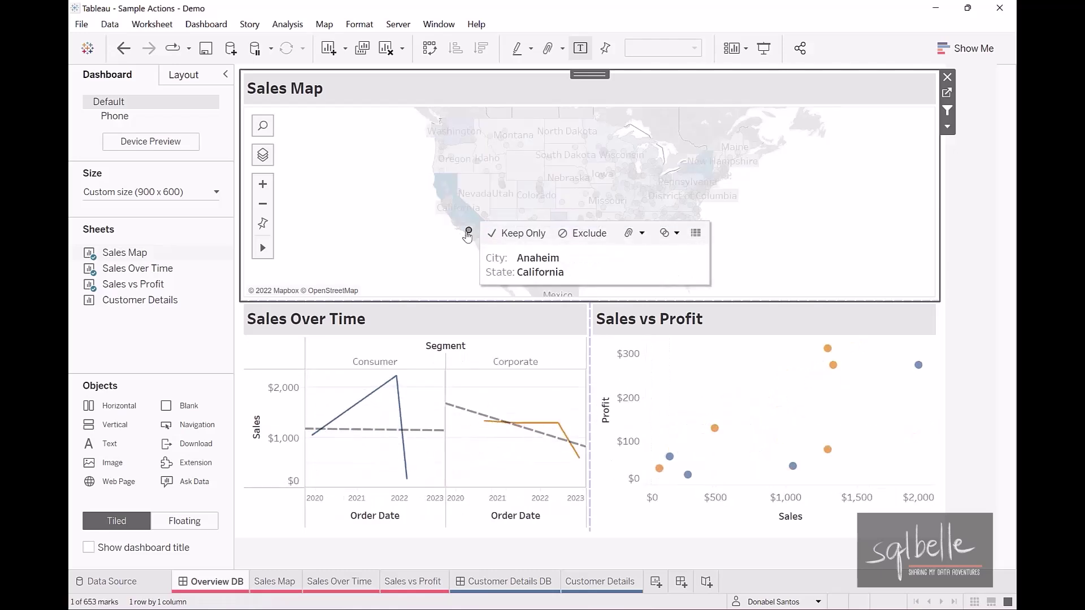
click(468, 232)
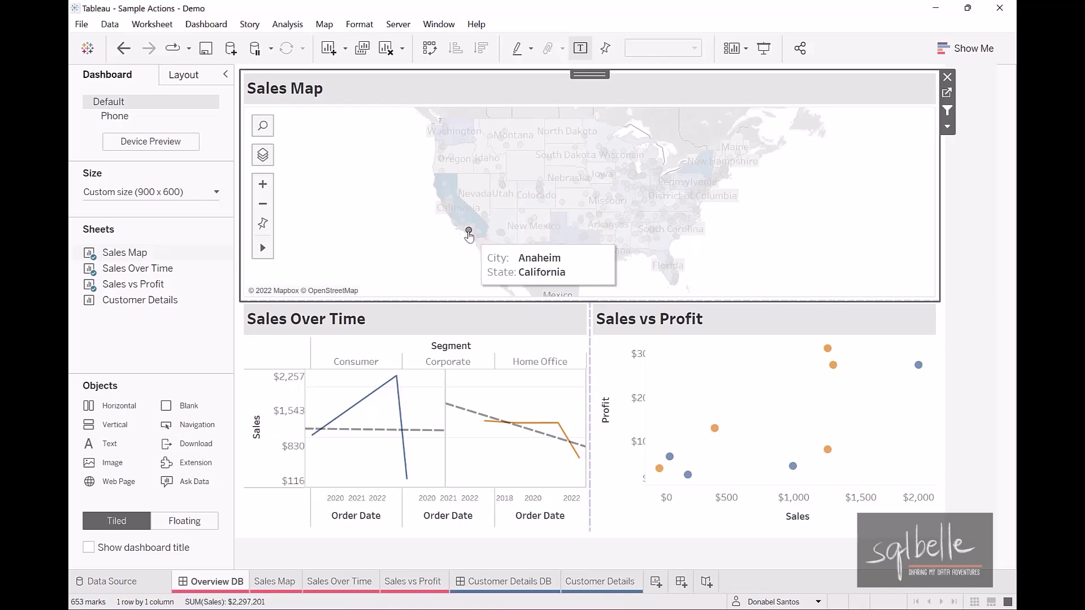
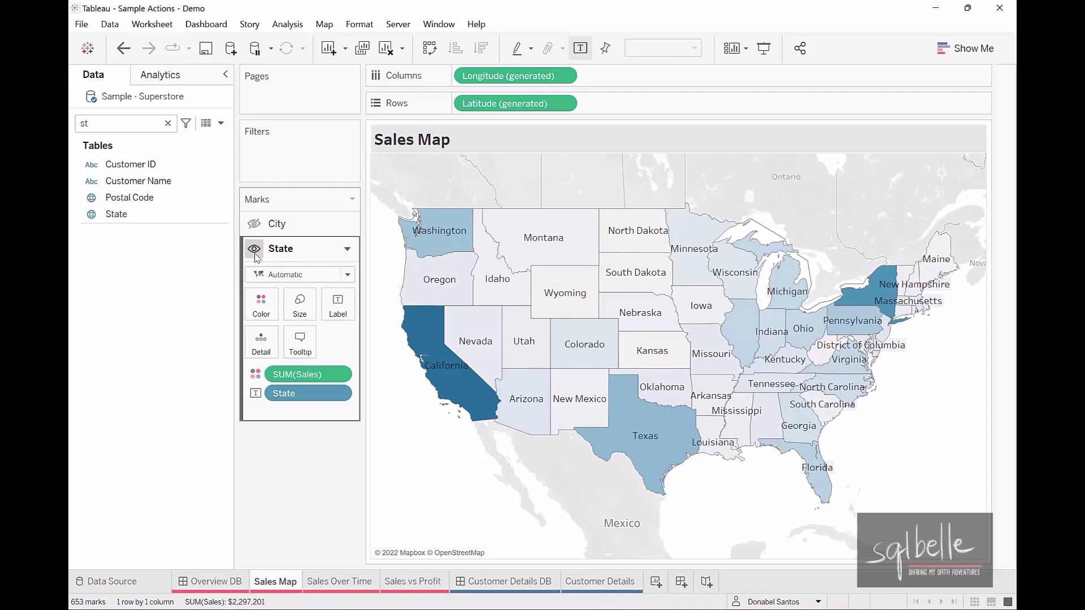
Step: Show only the City layer on the Sales Map worksheet to examine its detail fields, and turn the State layer back on
click(254, 248)
click(254, 225)
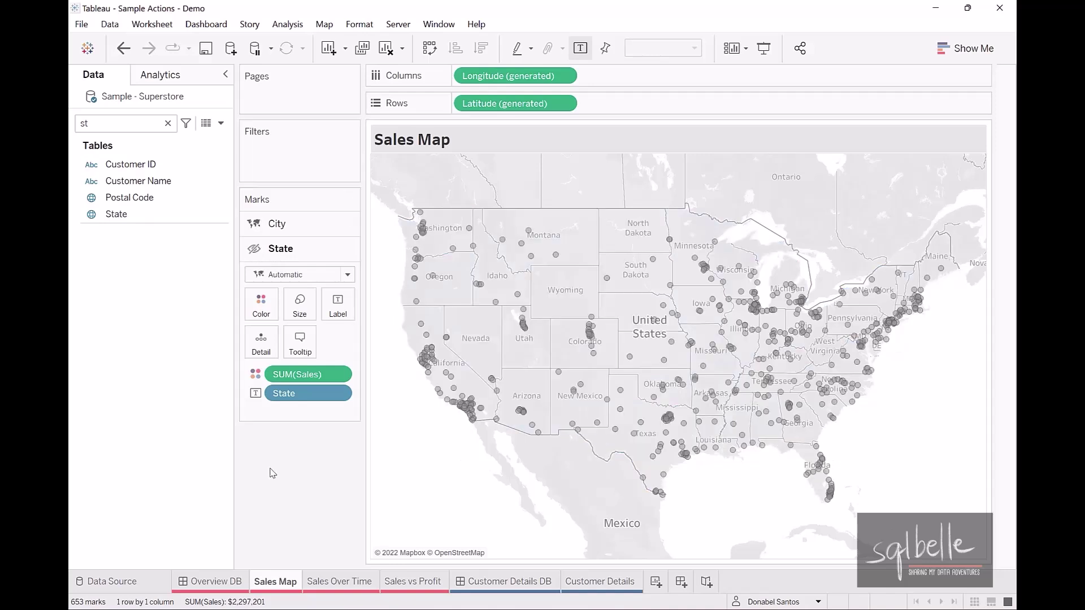
click(304, 225)
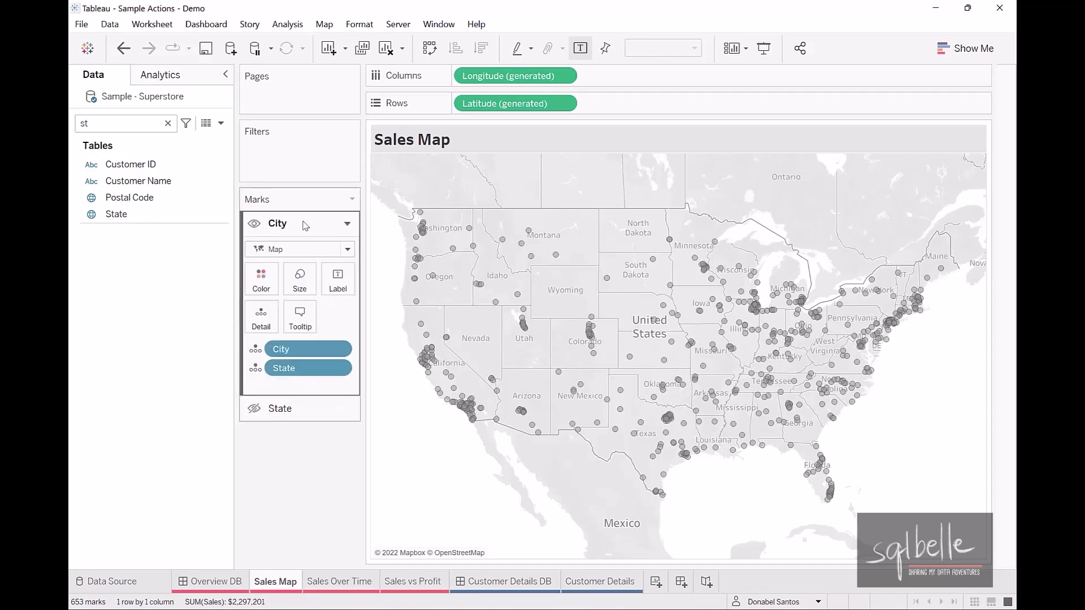
drag(409, 306, 305, 340)
mouse_move(434, 357)
mouse_down()
mouse_move(351, 365)
mouse_move(362, 372)
mouse_up()
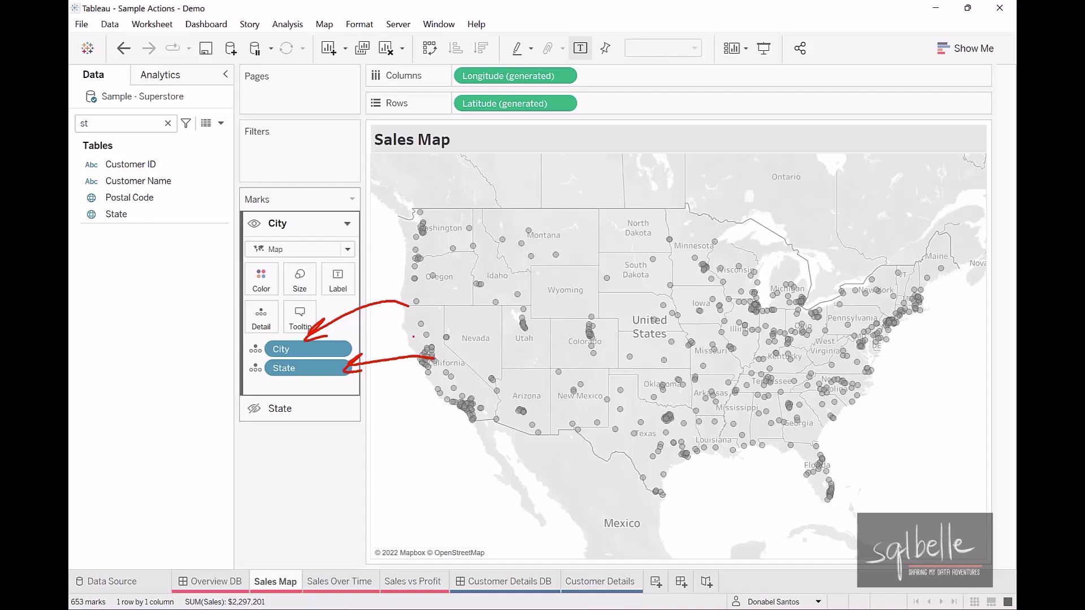
key(Escape)
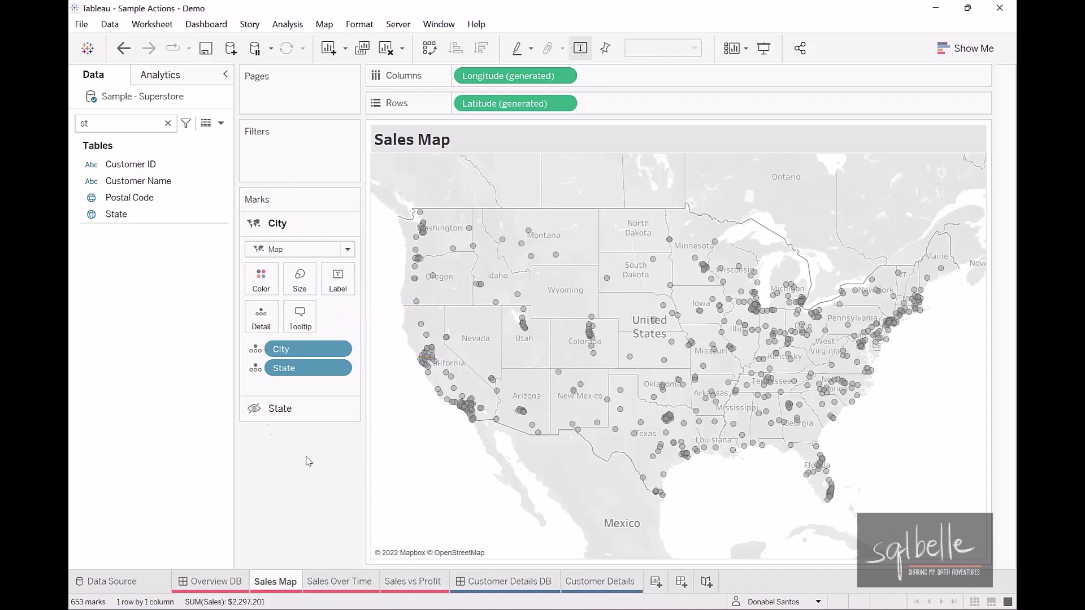
click(255, 409)
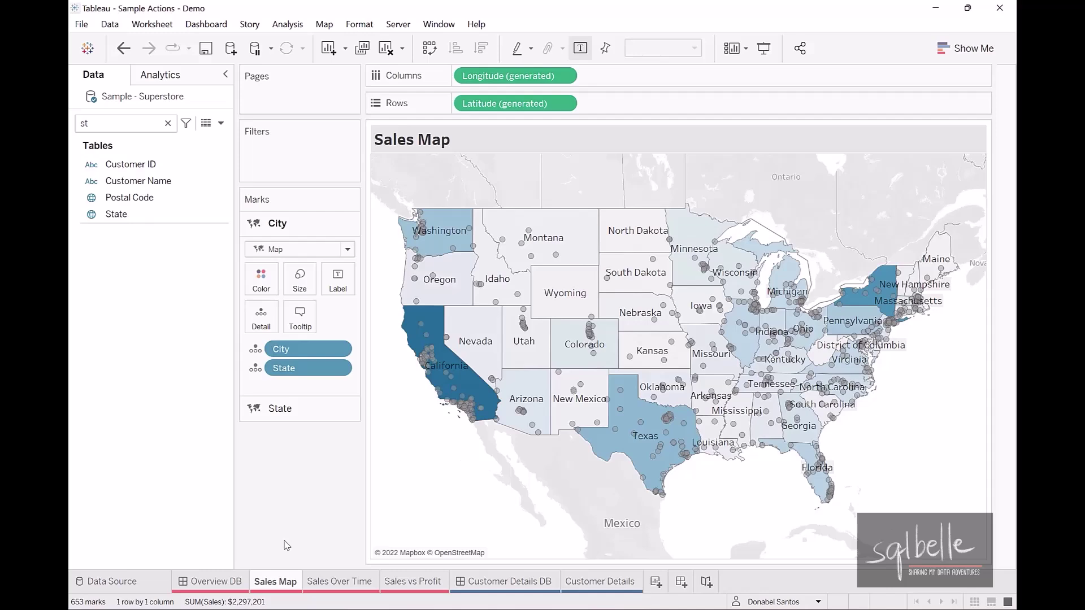
Step: Return to the Overview DB dashboard, select the Nevada state shape in the Sales Map, and activate the Sales Over Time chart
click(209, 582)
mouse_move(480, 186)
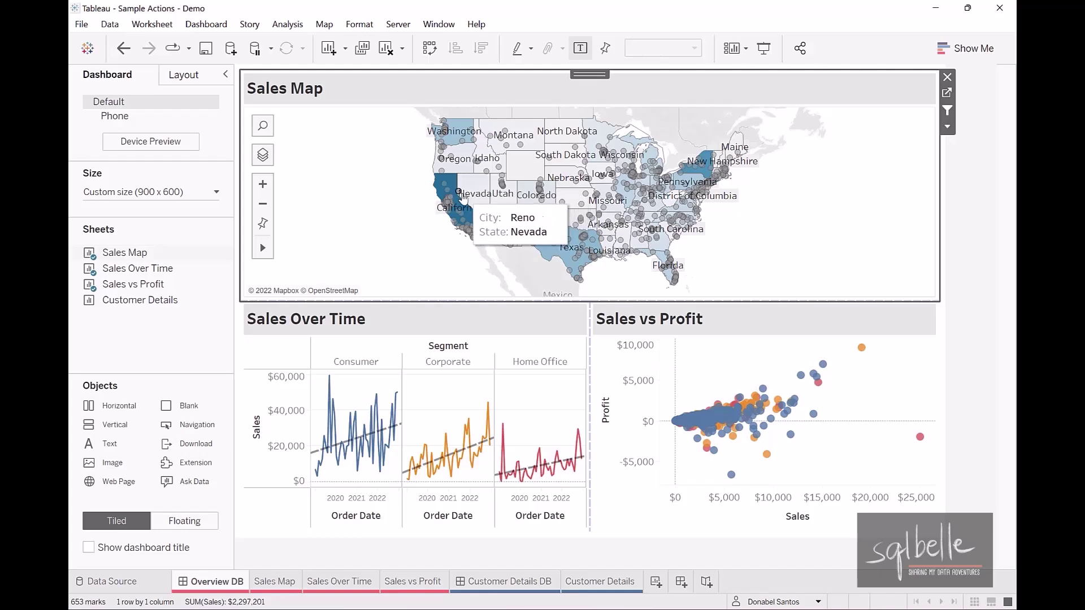
mouse_move(483, 210)
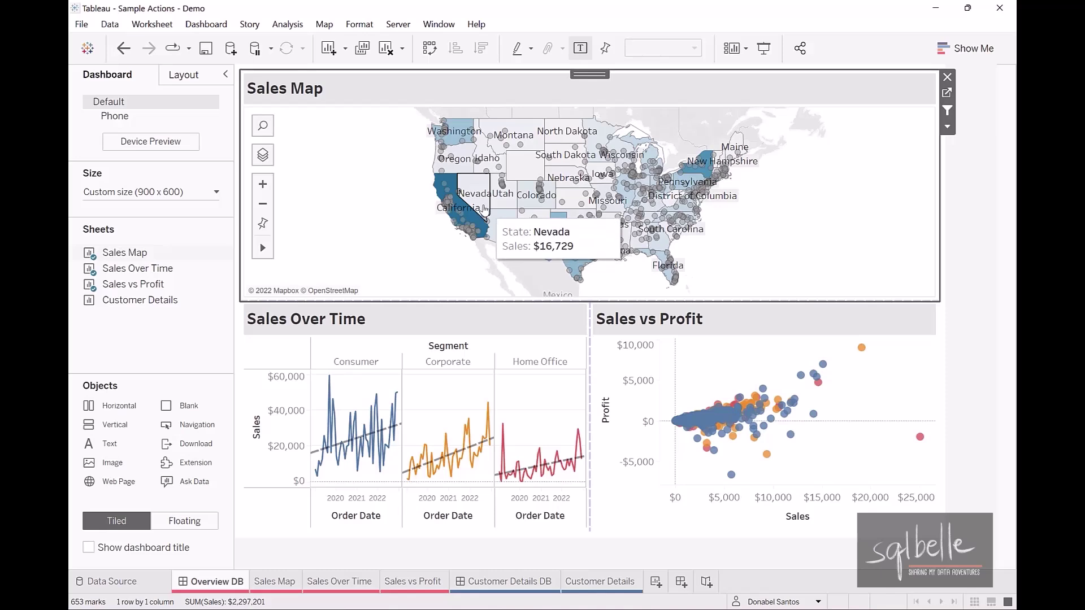
click(485, 190)
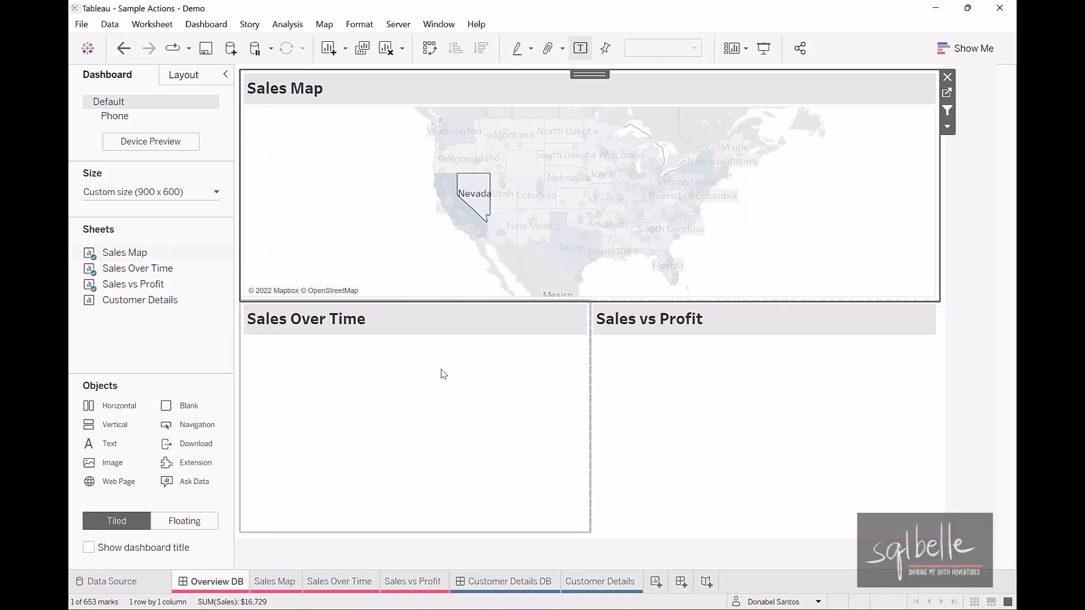
click(522, 379)
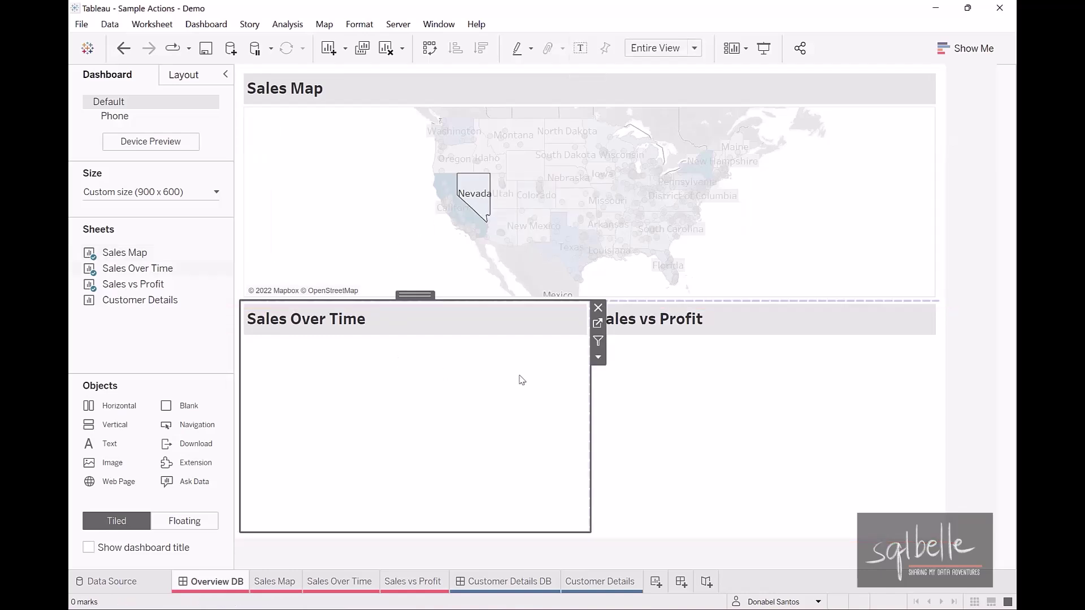
Step: Open the Sales Over Time worksheet, examine the action filter applied to it, and return to the dashboard
click(597, 324)
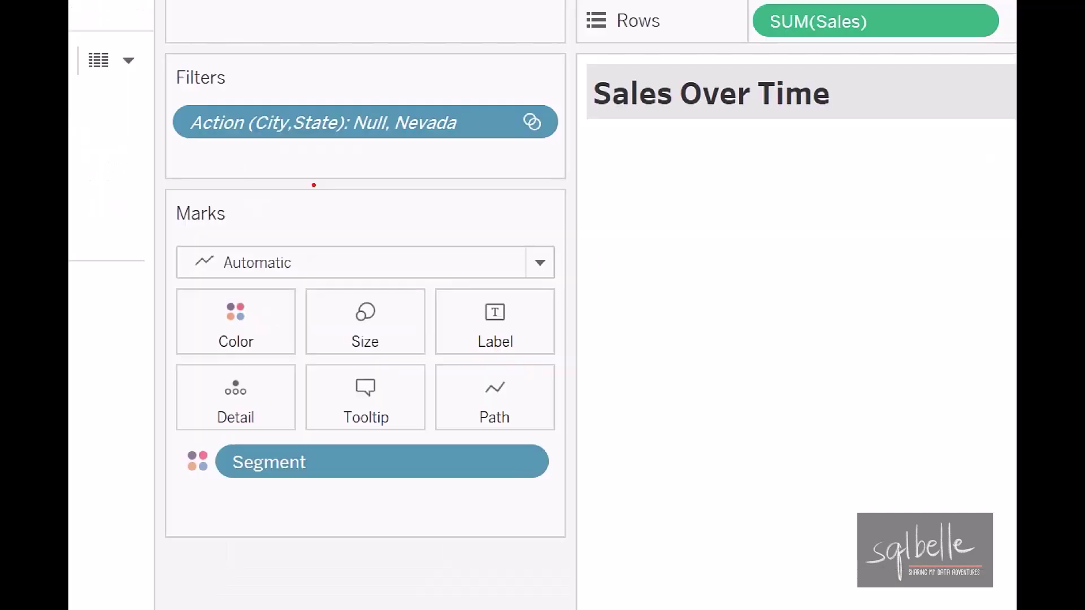
mouse_move(160, 91)
mouse_down()
mouse_move(484, 153)
mouse_move(601, 152)
mouse_up()
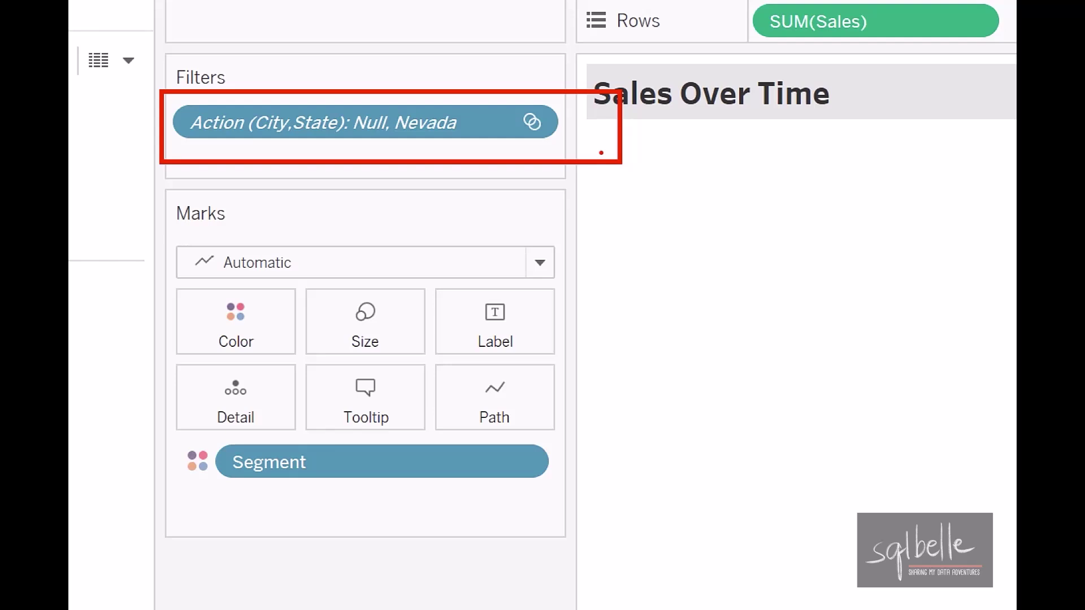
mouse_move(366, 151)
mouse_down()
mouse_move(363, 105)
mouse_move(382, 146)
mouse_up()
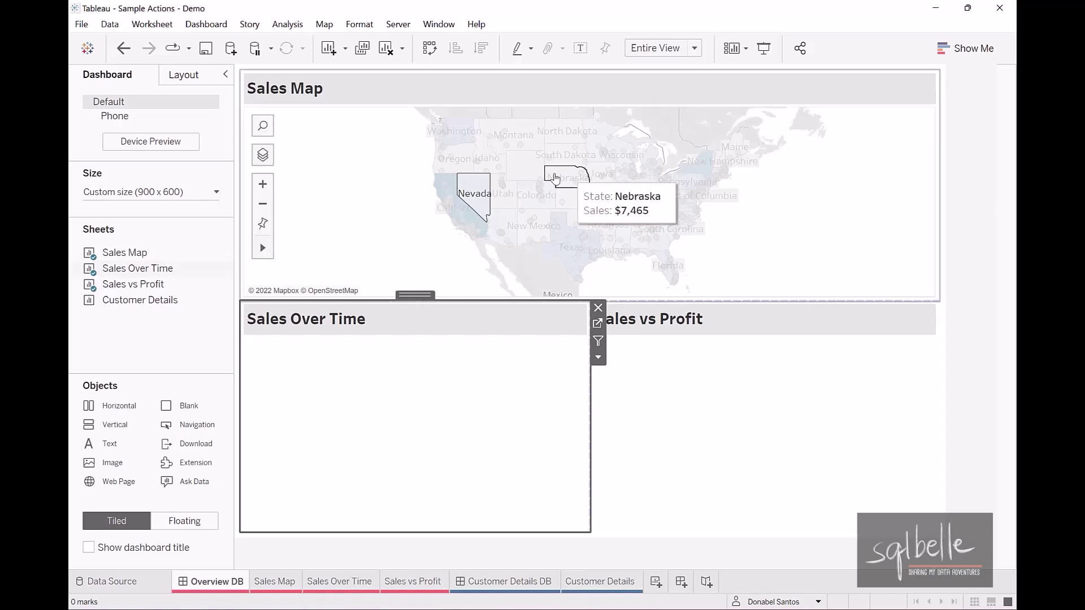
Step: Open the dashboard's existing filter action for editing and switch its filter to Selected fields
click(347, 155)
click(201, 26)
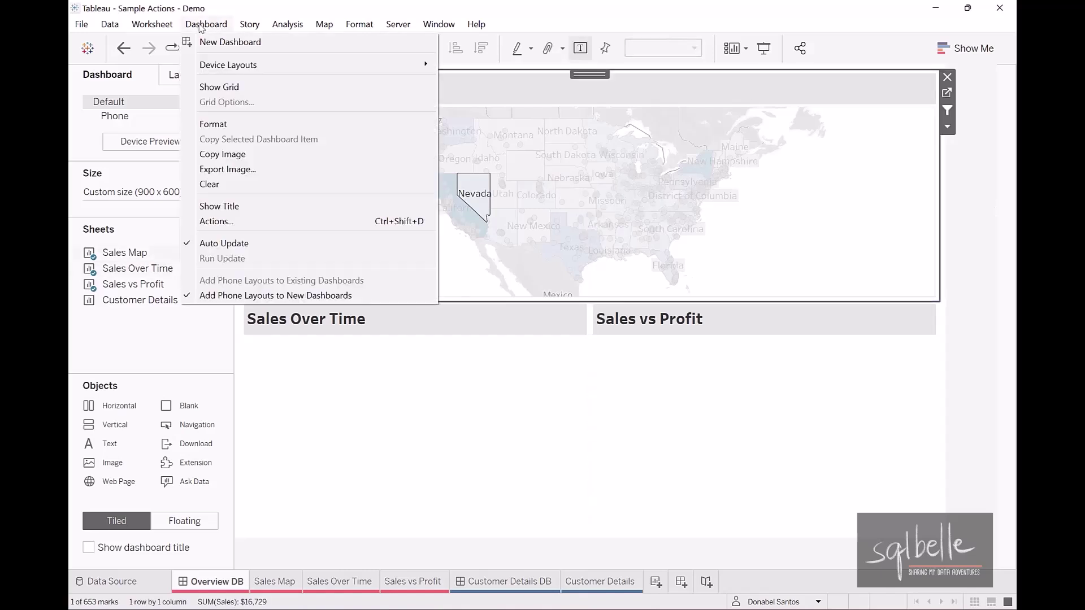
click(229, 227)
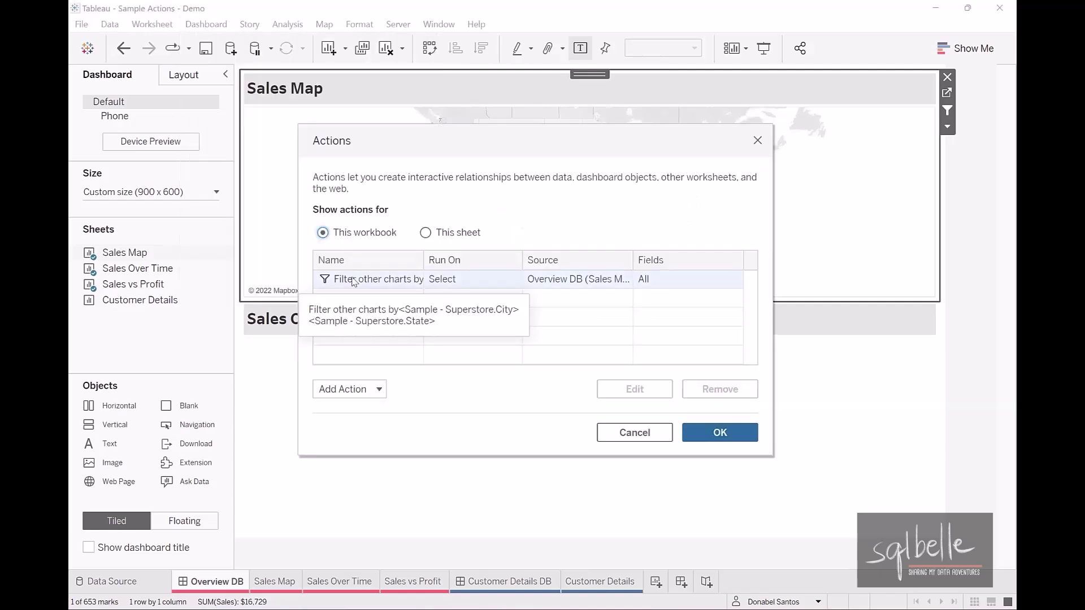
double_click(353, 281)
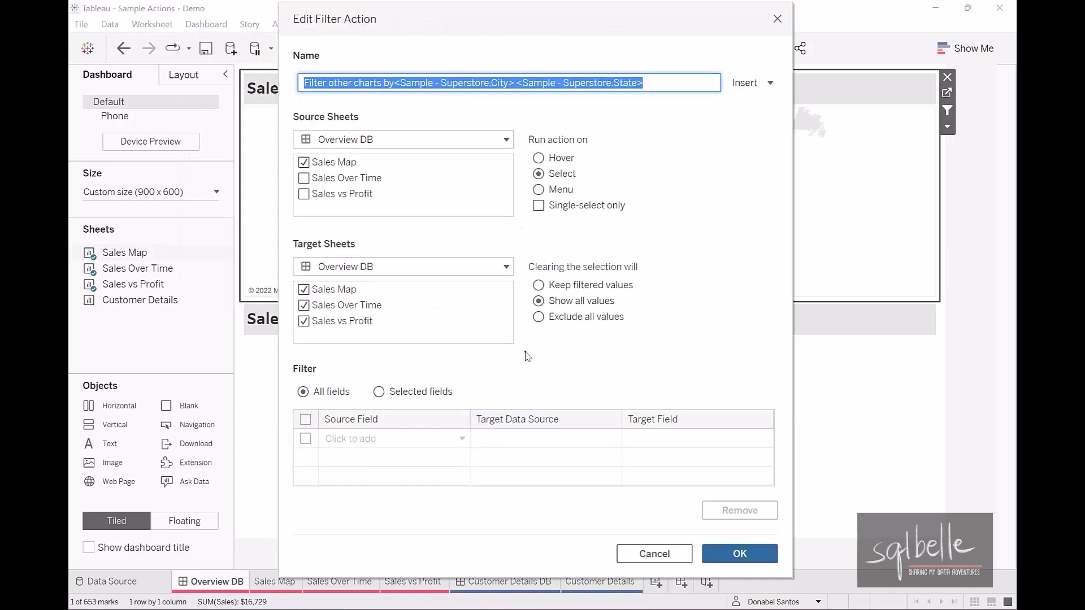
mouse_move(452, 351)
mouse_down()
mouse_move(299, 347)
mouse_move(567, 370)
mouse_move(453, 353)
mouse_up()
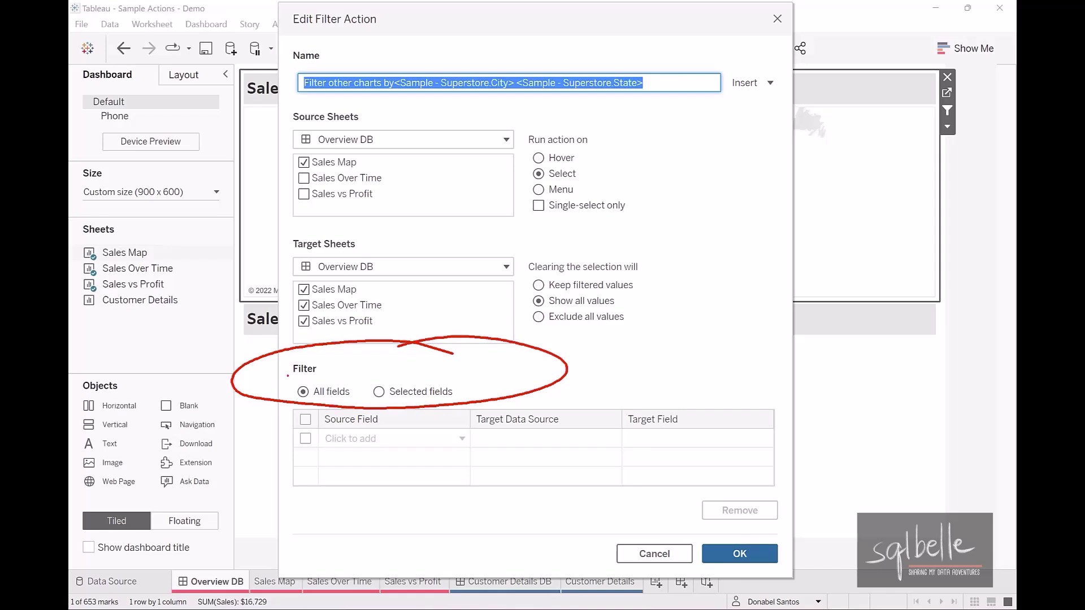
drag(526, 348, 457, 378)
drag(456, 378, 479, 383)
click(379, 392)
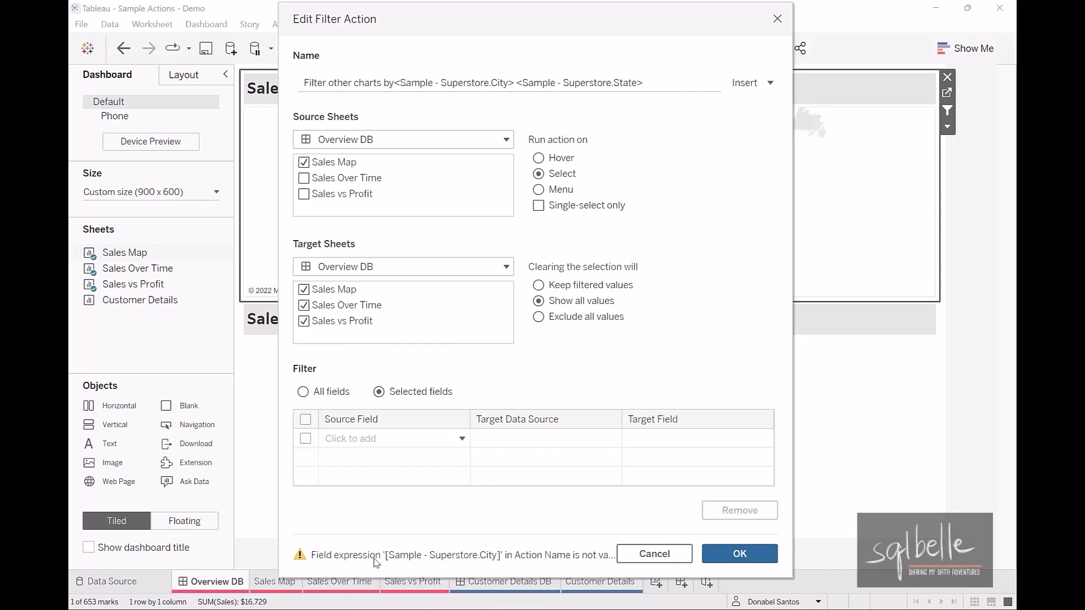
Step: Remove the City and State field references from the action's name so it reads Filter other charts
mouse_move(387, 61)
mouse_down()
mouse_move(448, 105)
mouse_move(687, 106)
mouse_up()
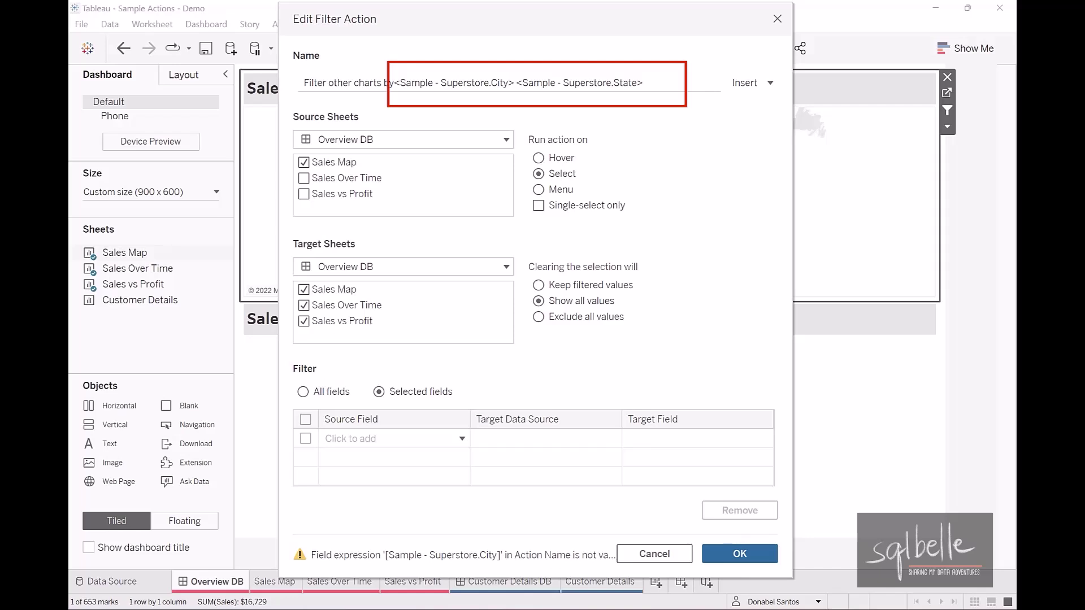
drag(384, 83, 644, 83)
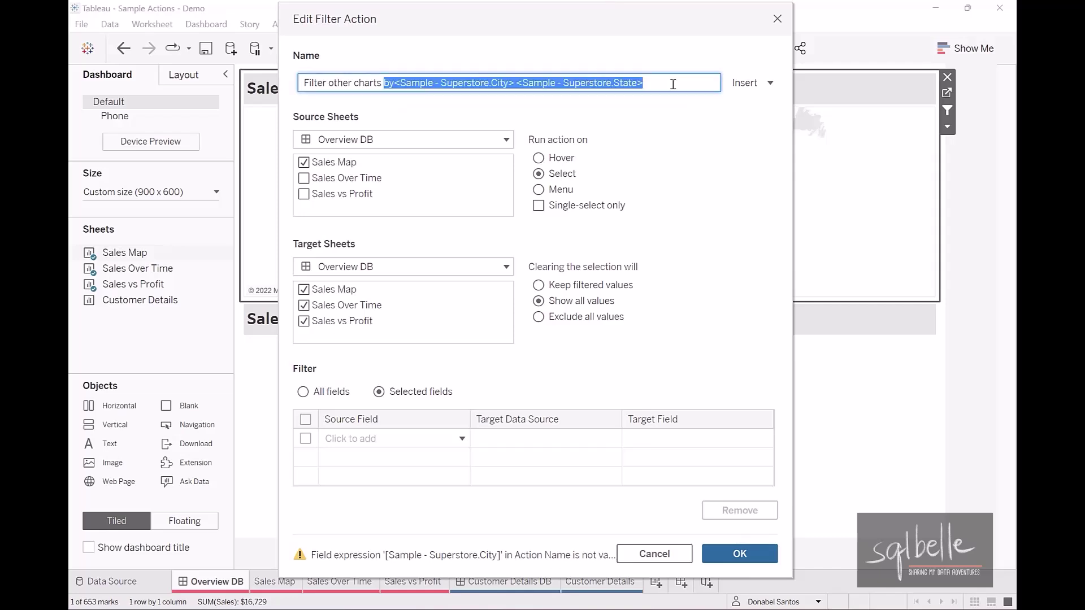
key(BackSpace)
click(591, 370)
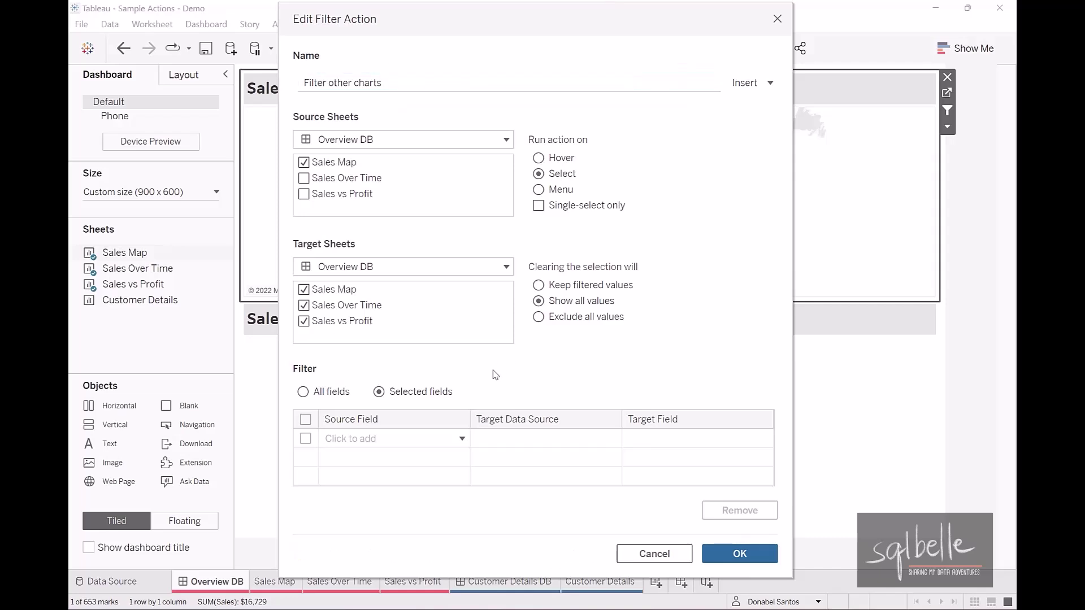
Step: Add State as the action's only source field and apply the edited filter action
click(452, 440)
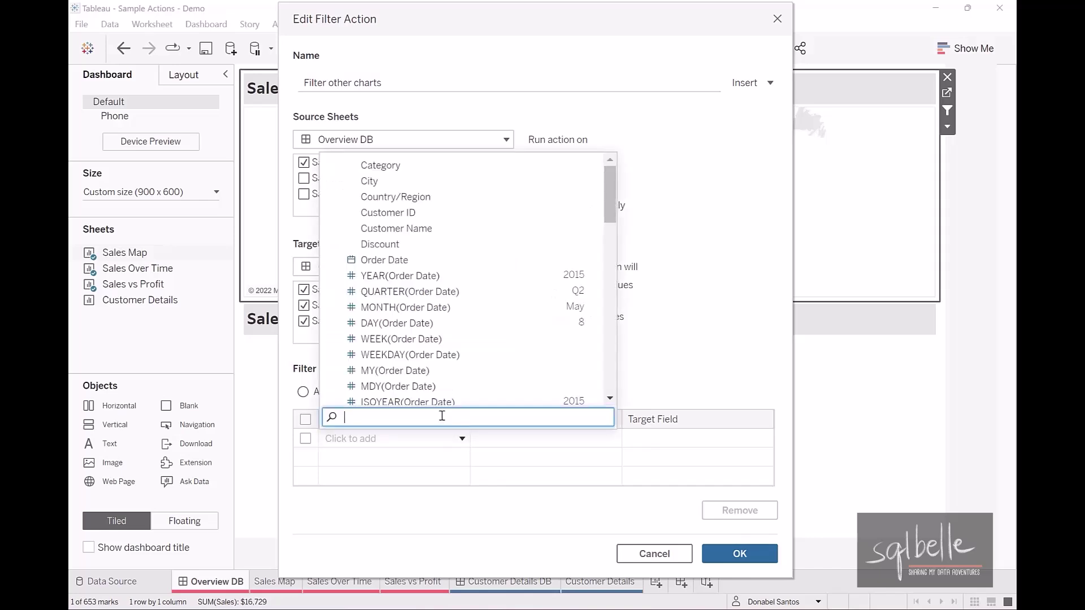
text(sta)
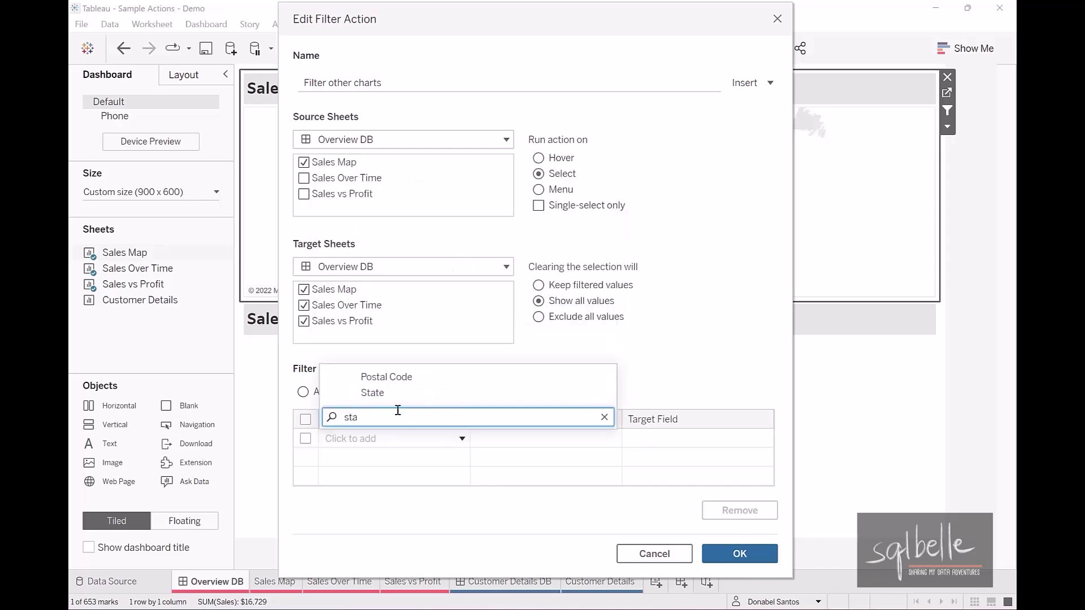
click(377, 393)
click(305, 439)
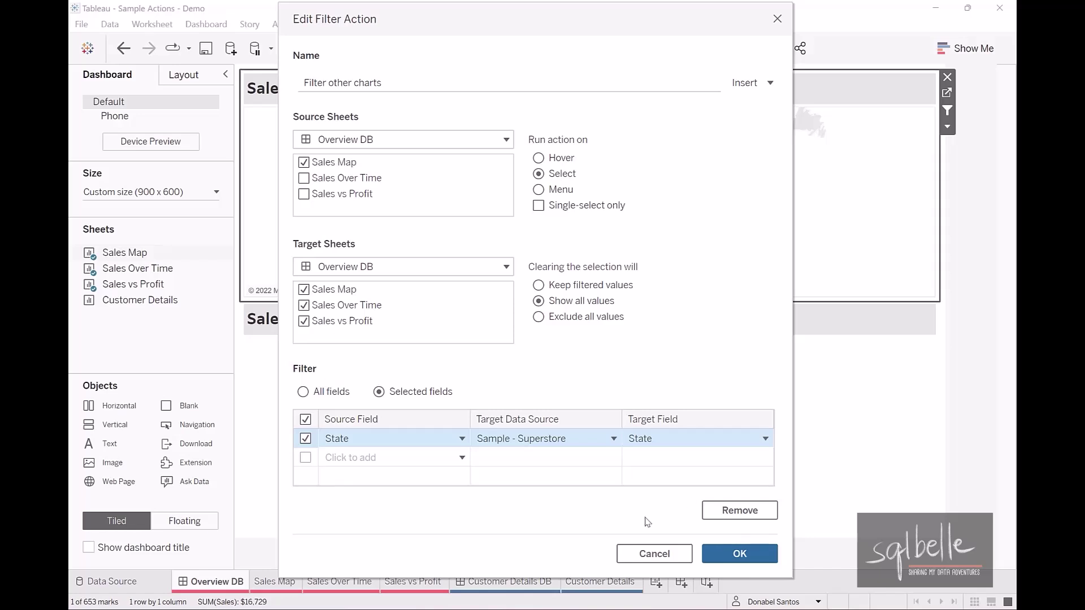
click(740, 555)
click(701, 431)
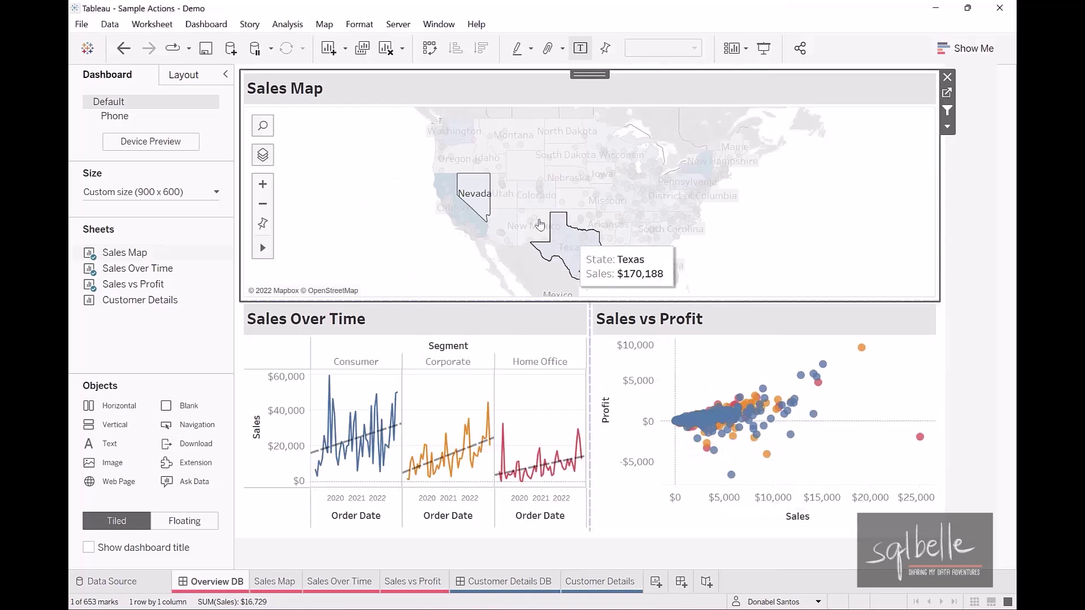
Step: Select Antioch, California in the Sales Map instead of Nevada, and check the resulting action filter on the Sales Over Time worksheet
click(476, 209)
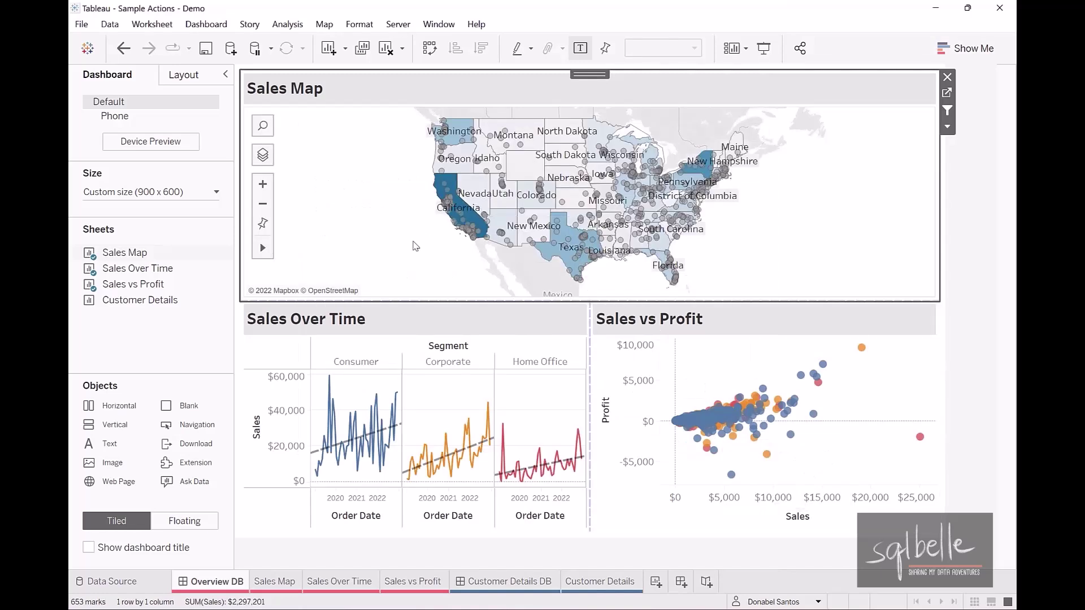
click(447, 204)
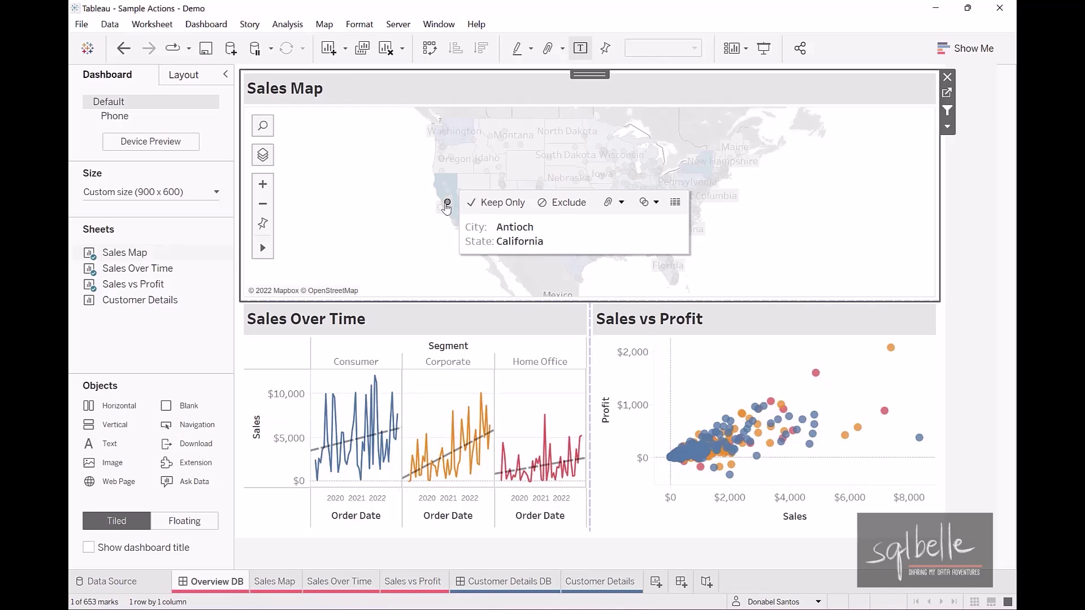
click(552, 319)
click(596, 325)
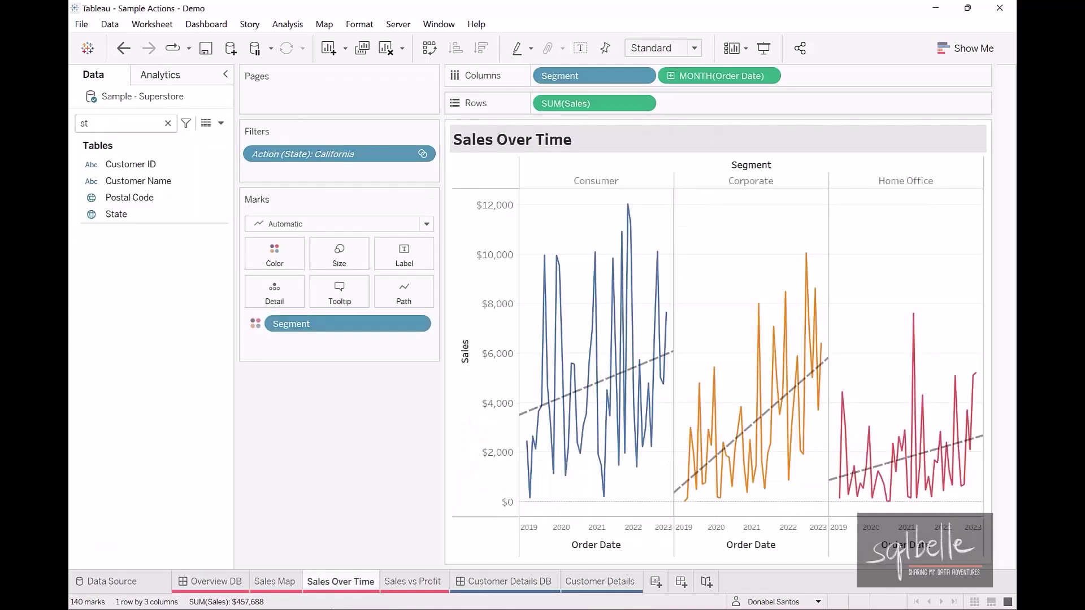
click(235, 589)
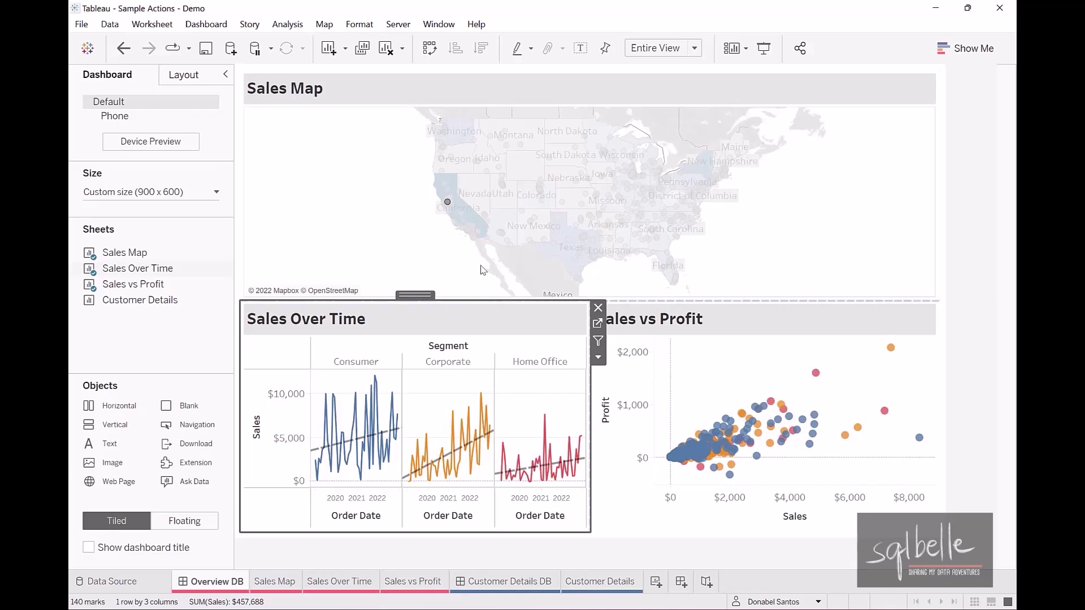
Step: Filter the other charts by selecting the Nevada state shape in the Sales Map, and deselect it again
mouse_move(478, 202)
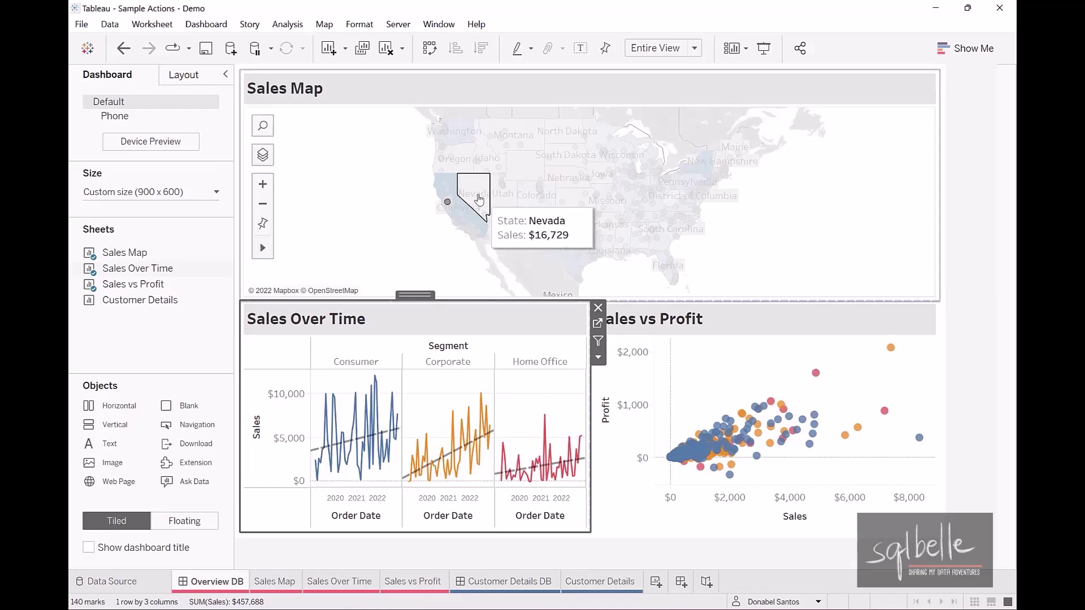
click(479, 200)
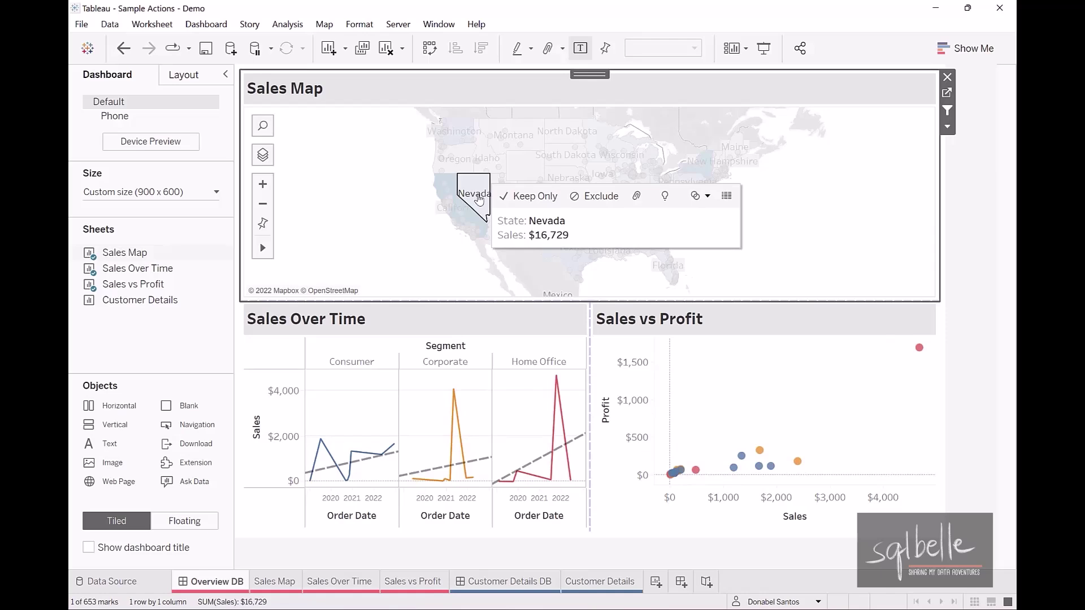
click(473, 209)
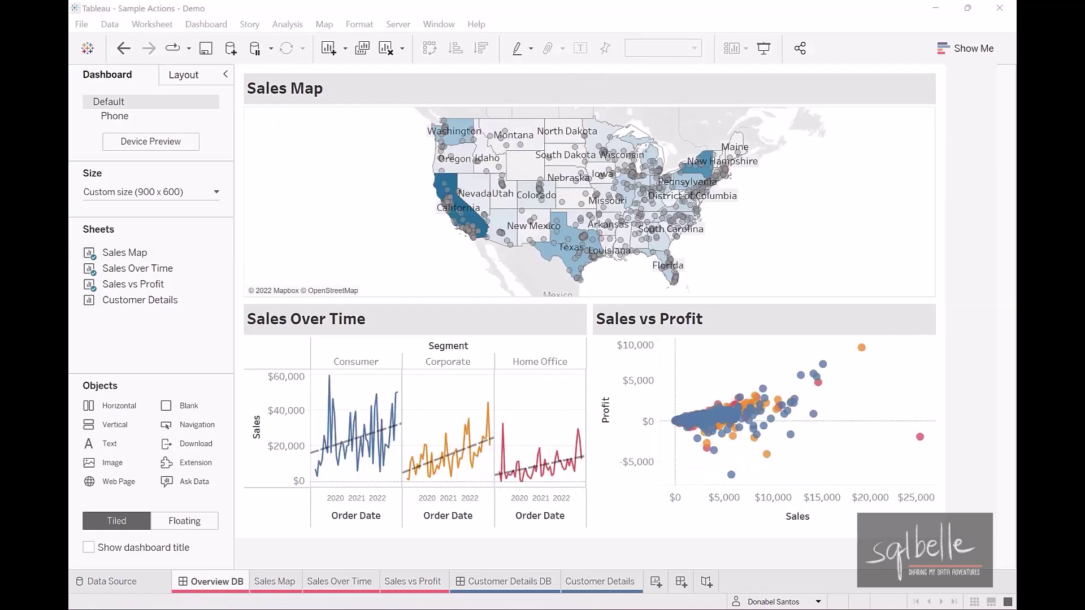
Step: Start a new filter action for the dashboard and review the sheets available as its target
click(204, 25)
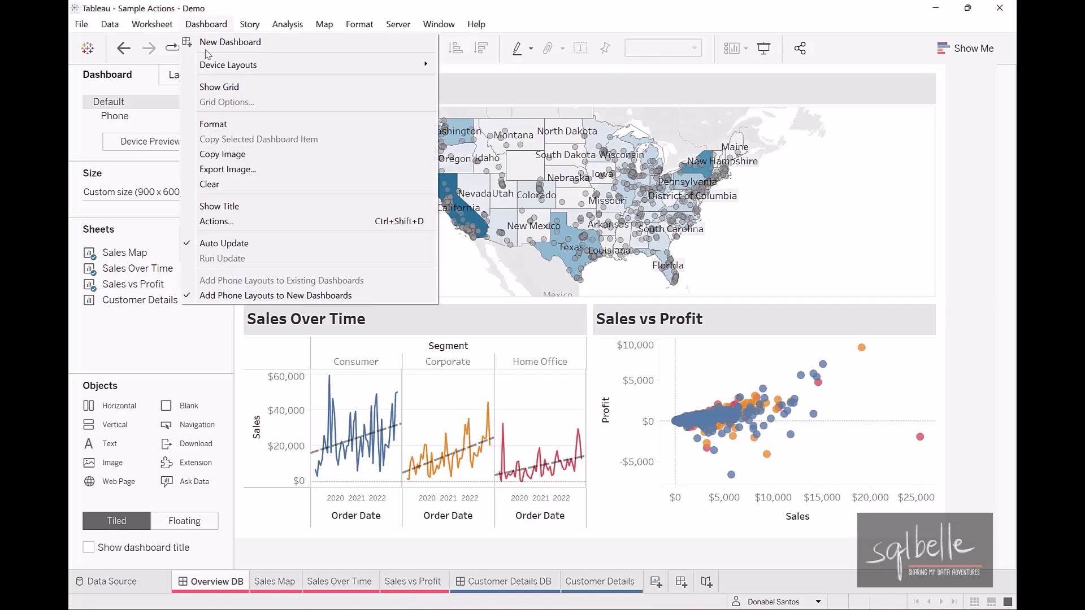
click(229, 223)
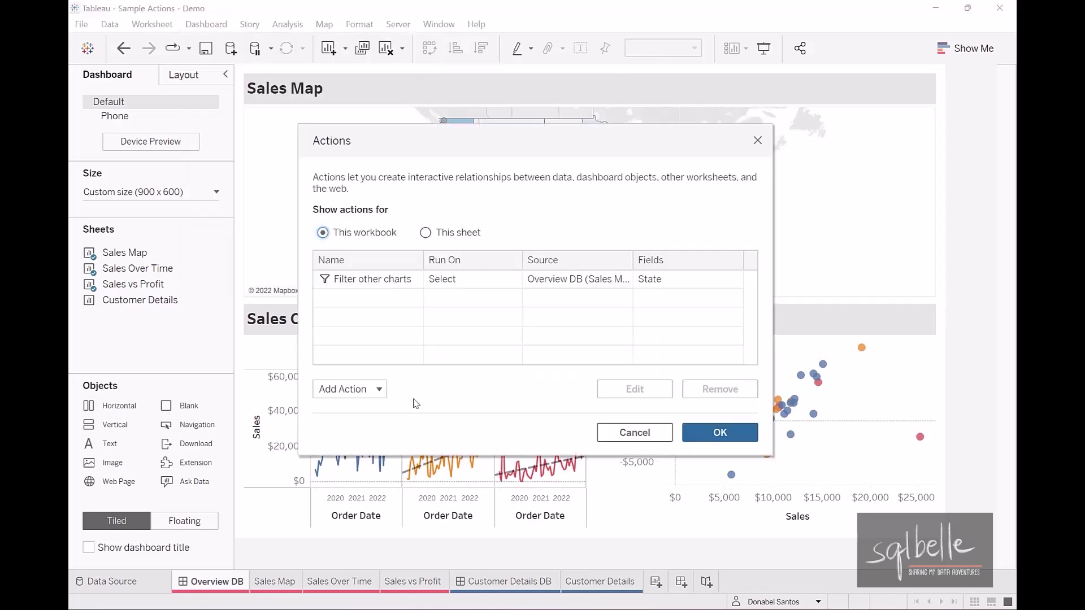
click(376, 389)
click(380, 287)
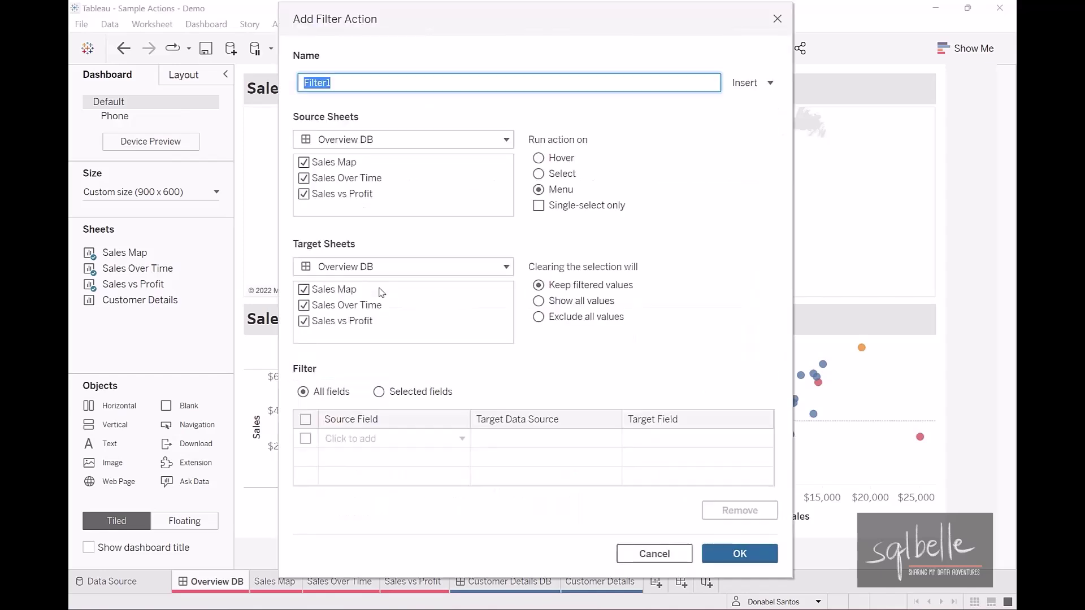
click(430, 267)
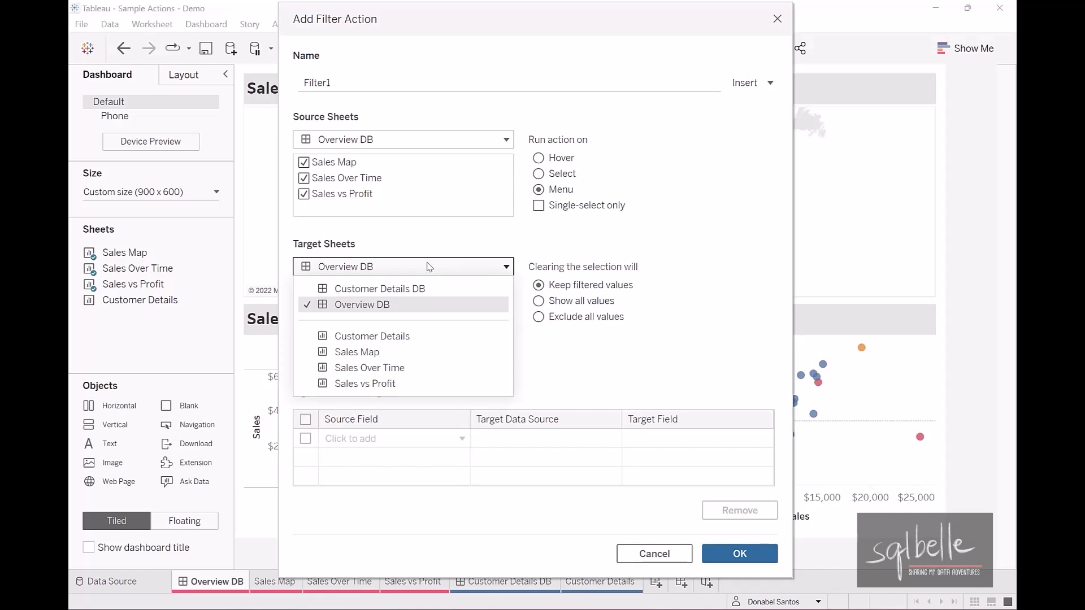
mouse_move(439, 278)
mouse_down()
mouse_move(299, 310)
mouse_move(439, 249)
mouse_up()
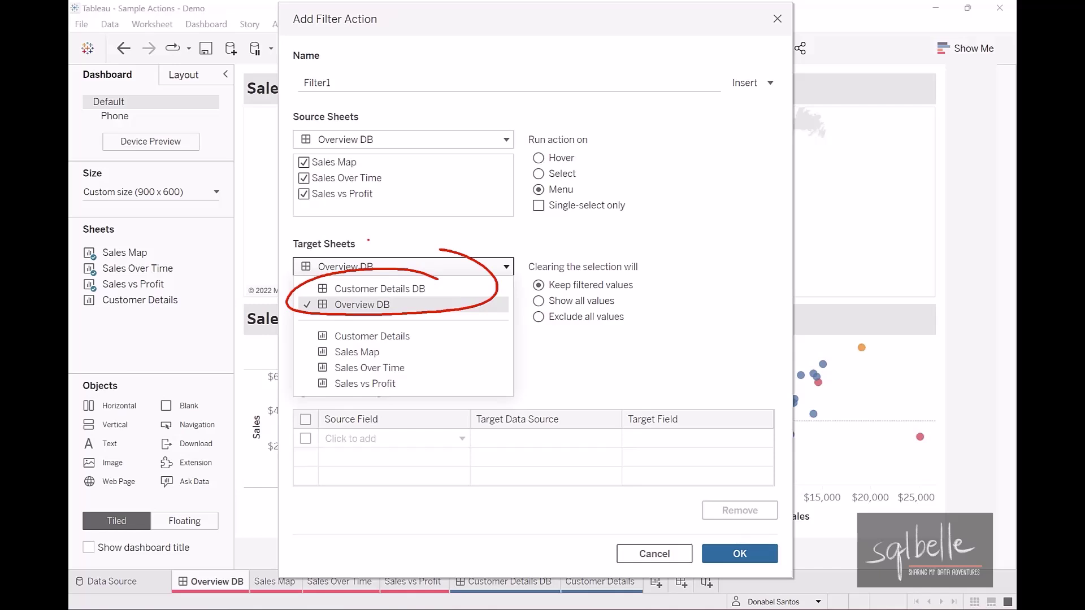
key(Escape)
Step: Name the new filter action Show all customers in <State>, inserting State as a dynamic field
click(360, 81)
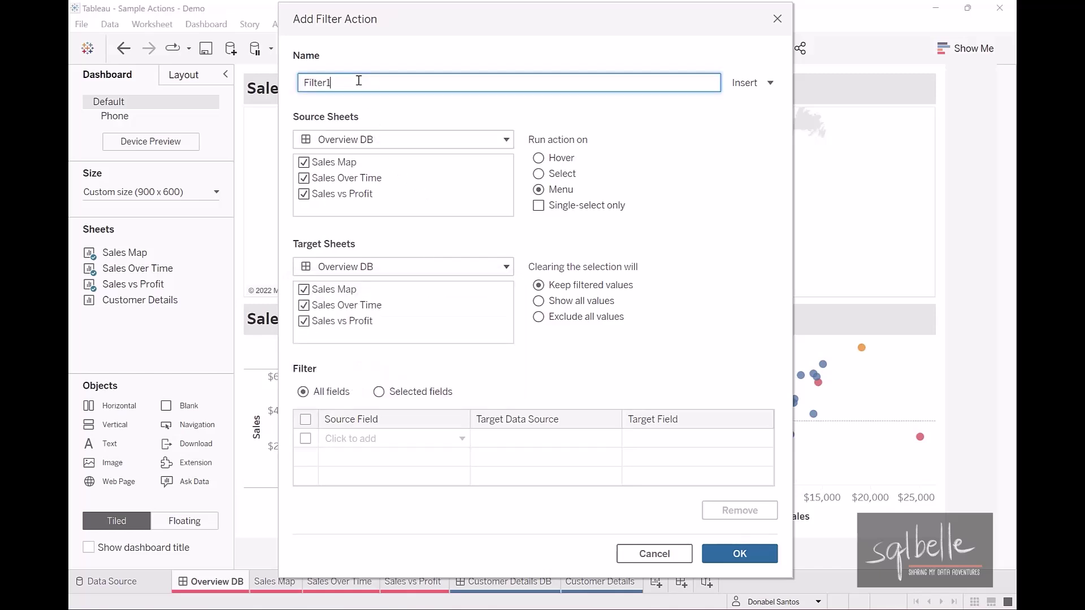
key(ctrl+a)
text(Show all customers)
click(756, 85)
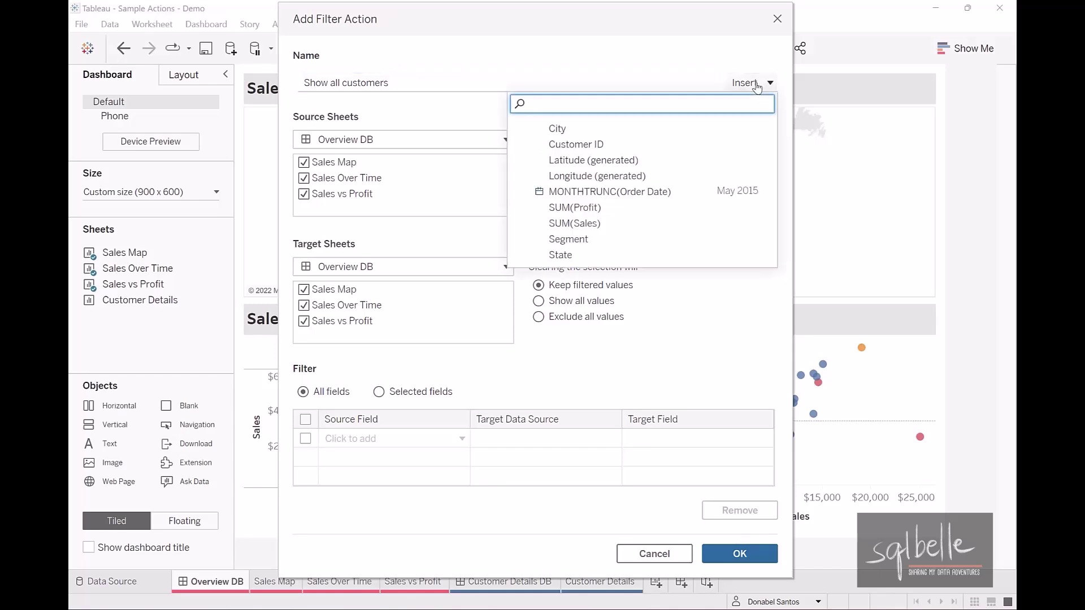
click(565, 254)
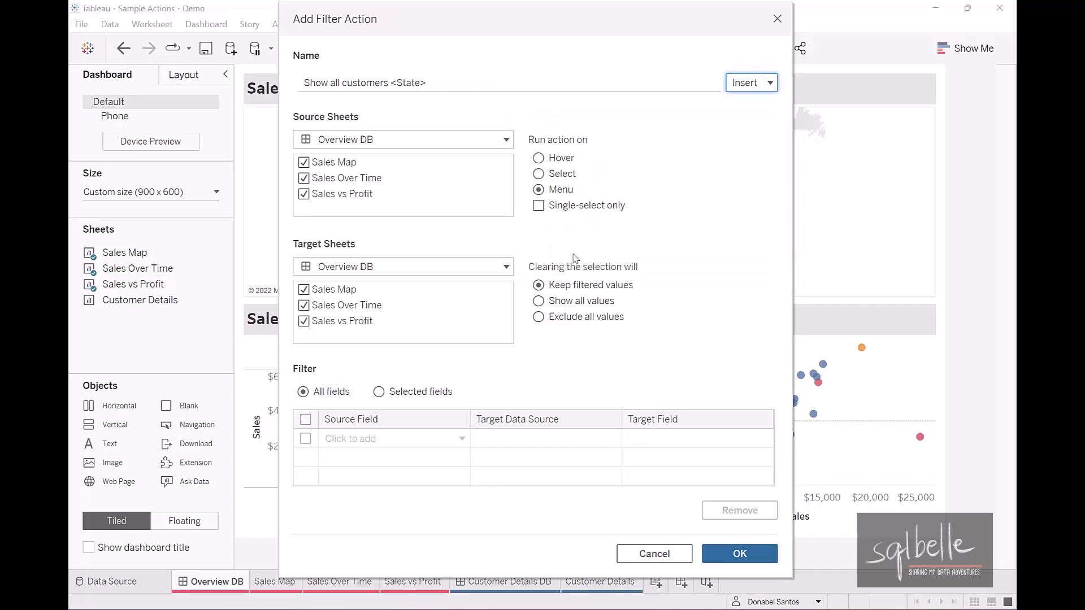
triple_click(390, 82)
click(390, 82)
text(in)
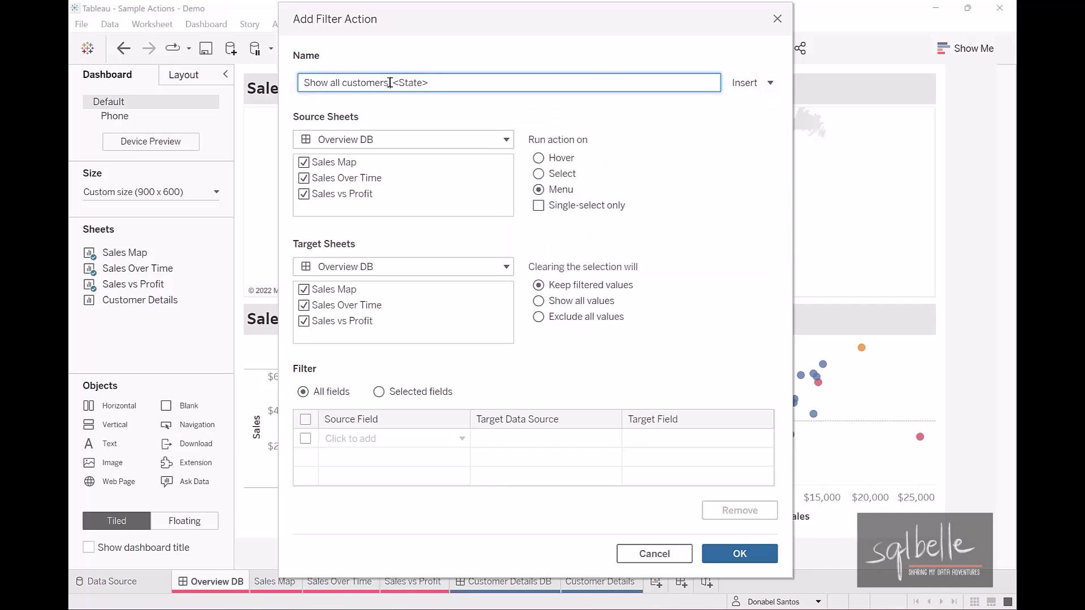
click(705, 180)
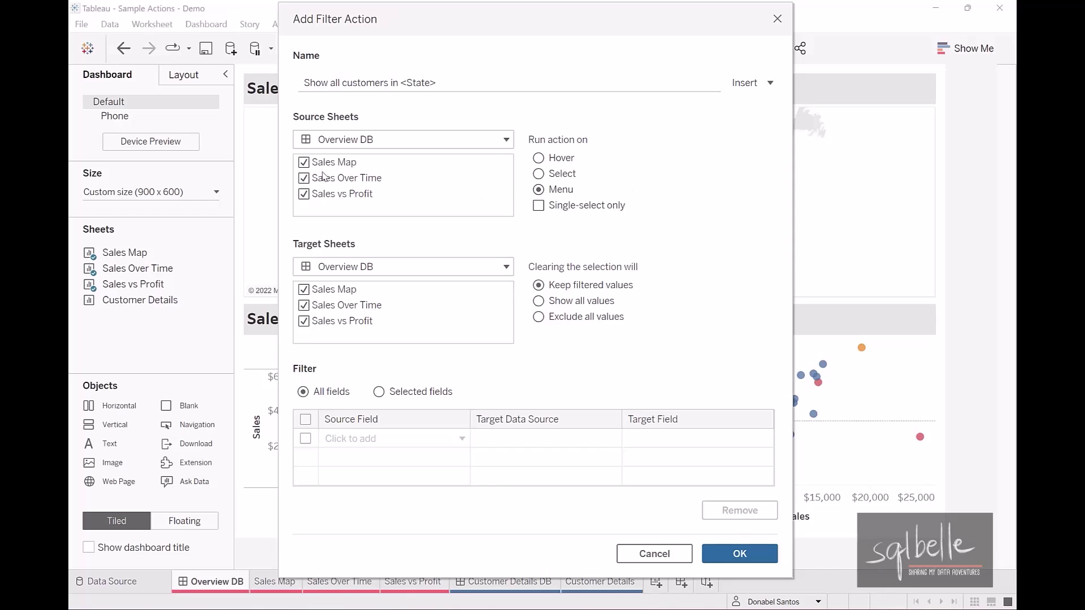
Step: Limit the action's source to Sales Map and set its target to the Customer Details DB dashboard
click(304, 179)
click(304, 194)
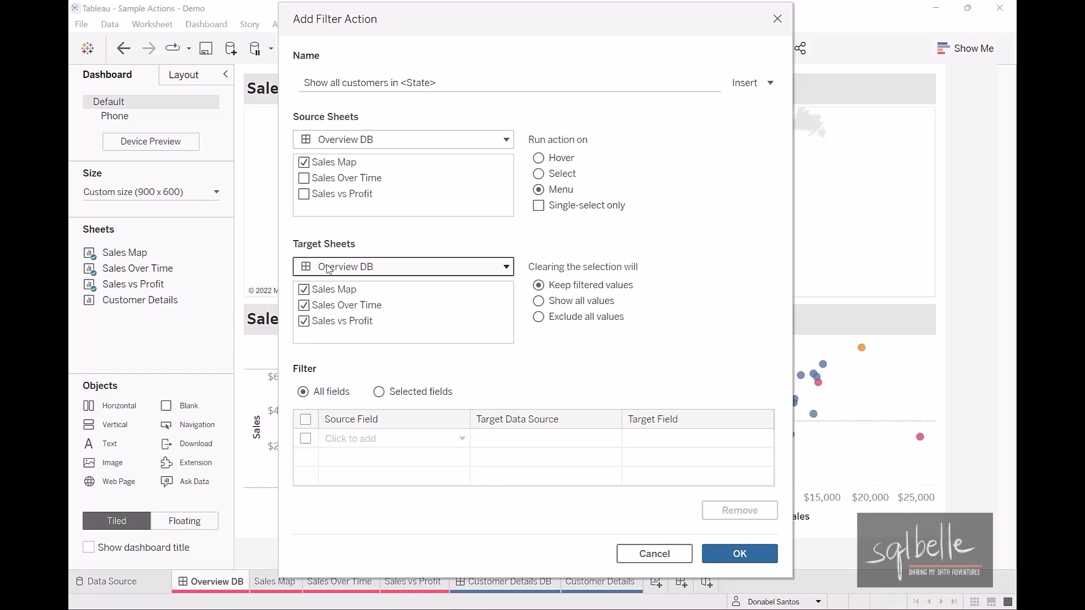
click(328, 268)
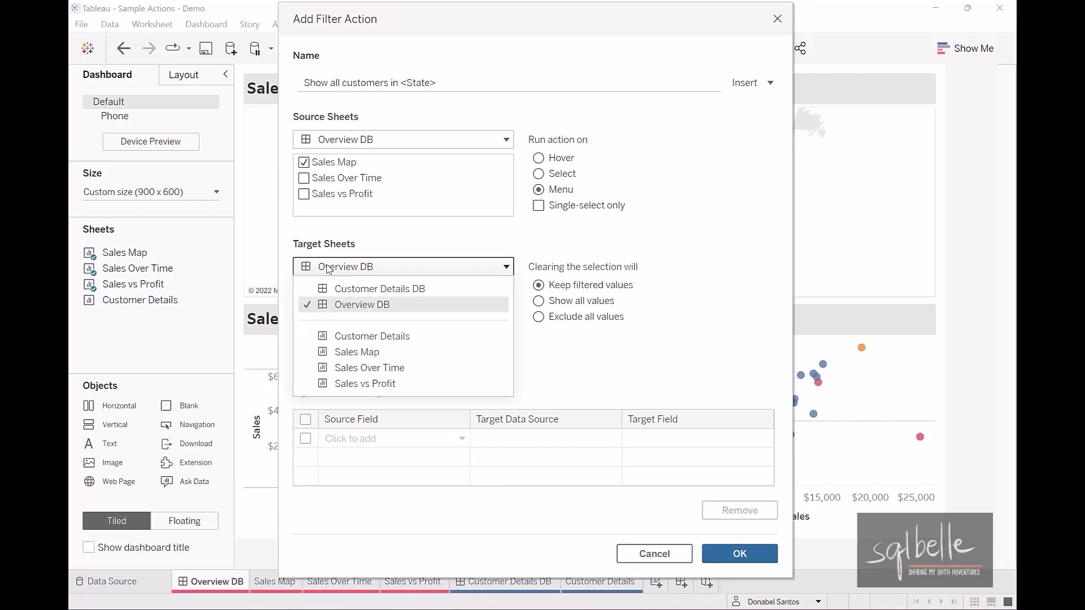
click(372, 291)
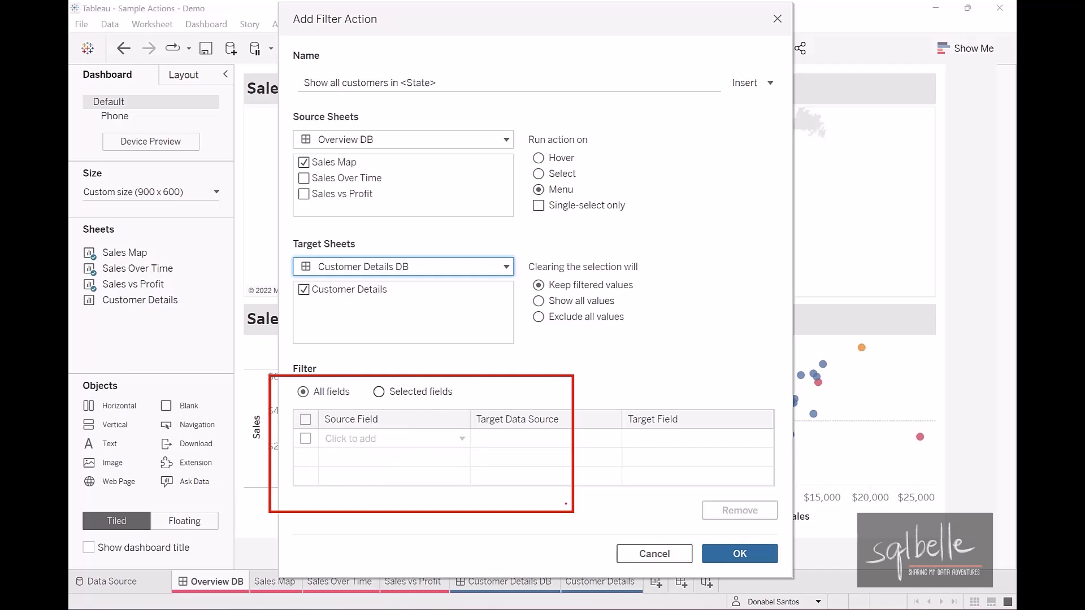
Step: Restrict the filter action to selected fields, mapping State to State in Sample - Superstore, and save the action
click(417, 392)
click(441, 438)
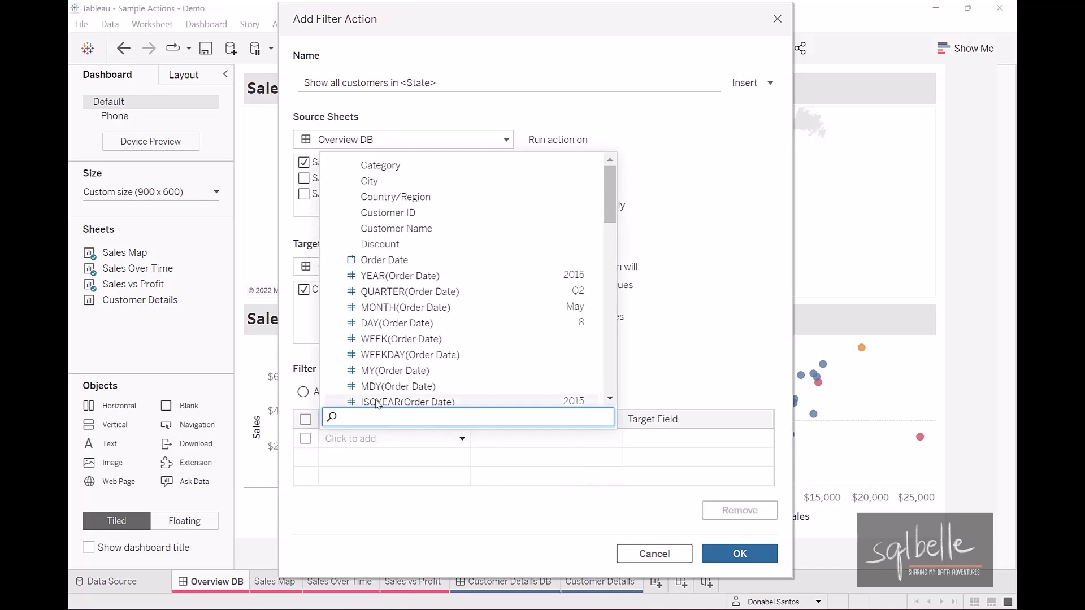
text(st)
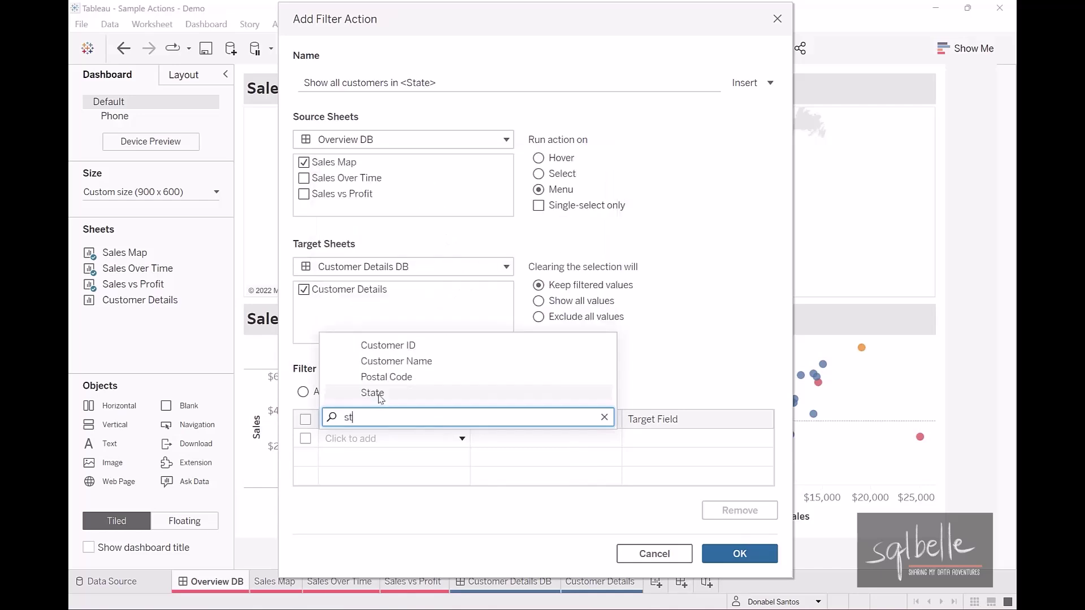
click(377, 390)
click(305, 439)
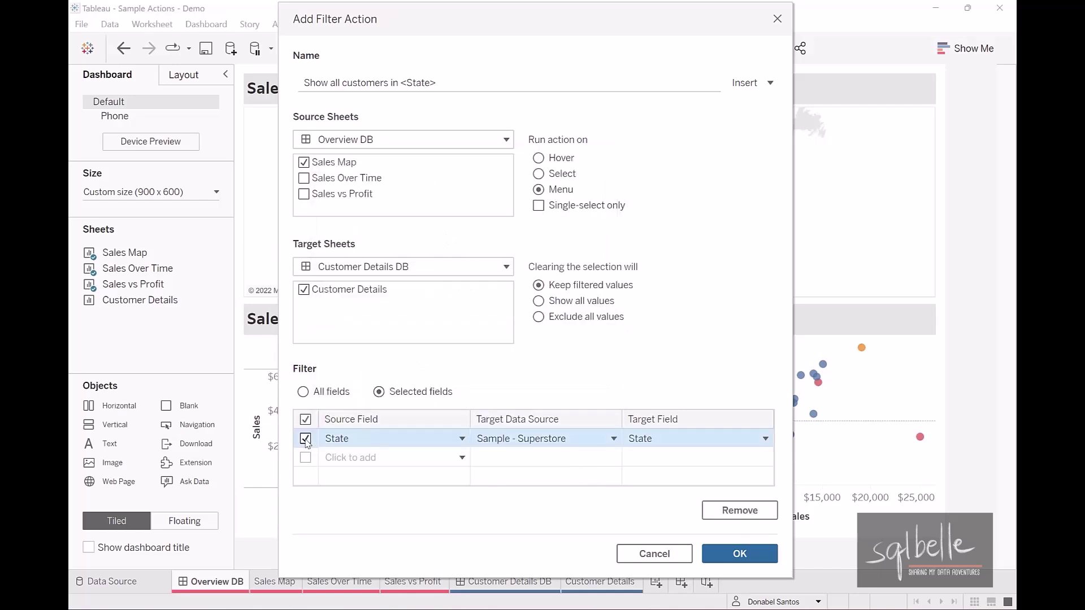
click(739, 554)
click(715, 433)
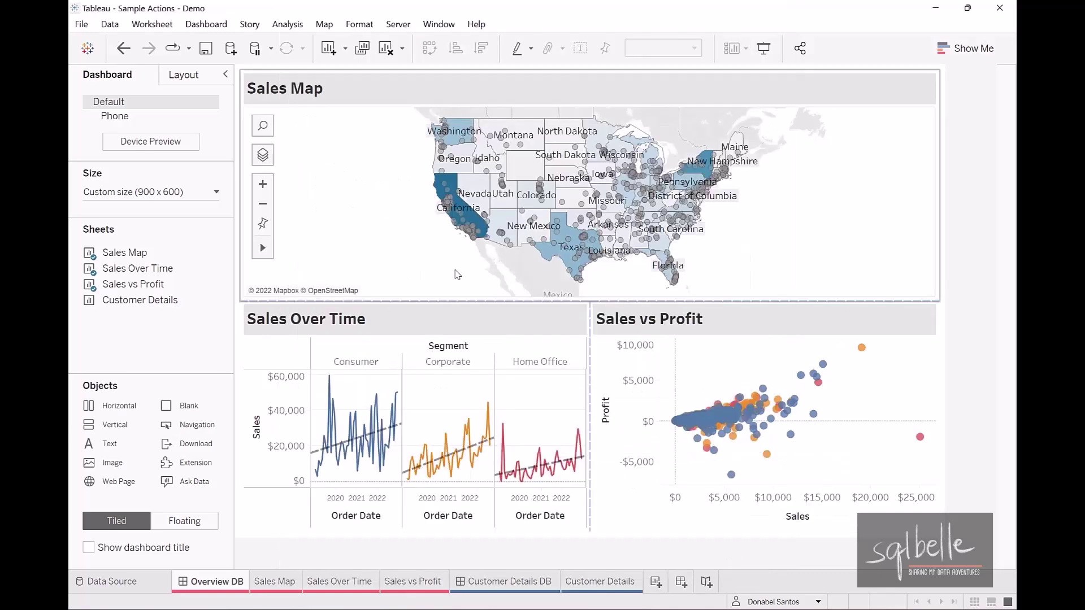
Step: Select Nevada in the Sales Map and follow its Show all customers in Nevada link to Customer Details DB
click(477, 198)
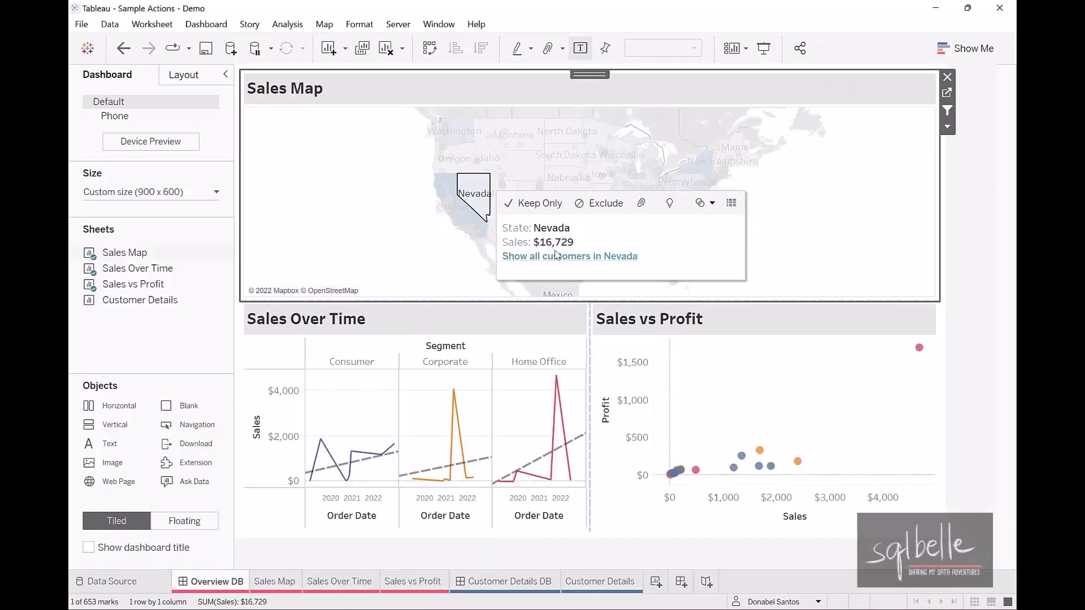
click(563, 257)
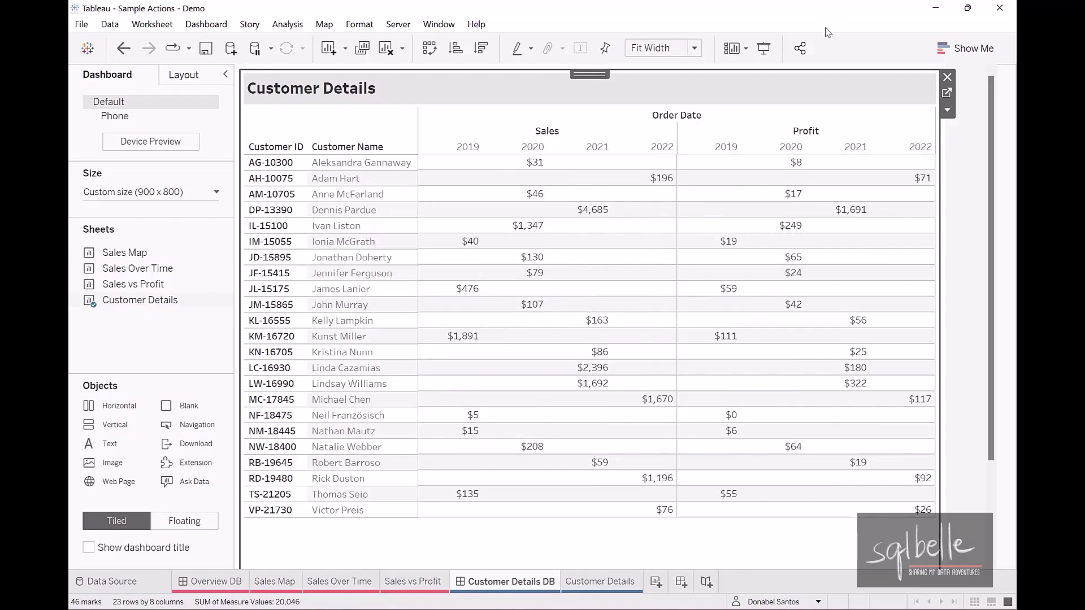
click(947, 94)
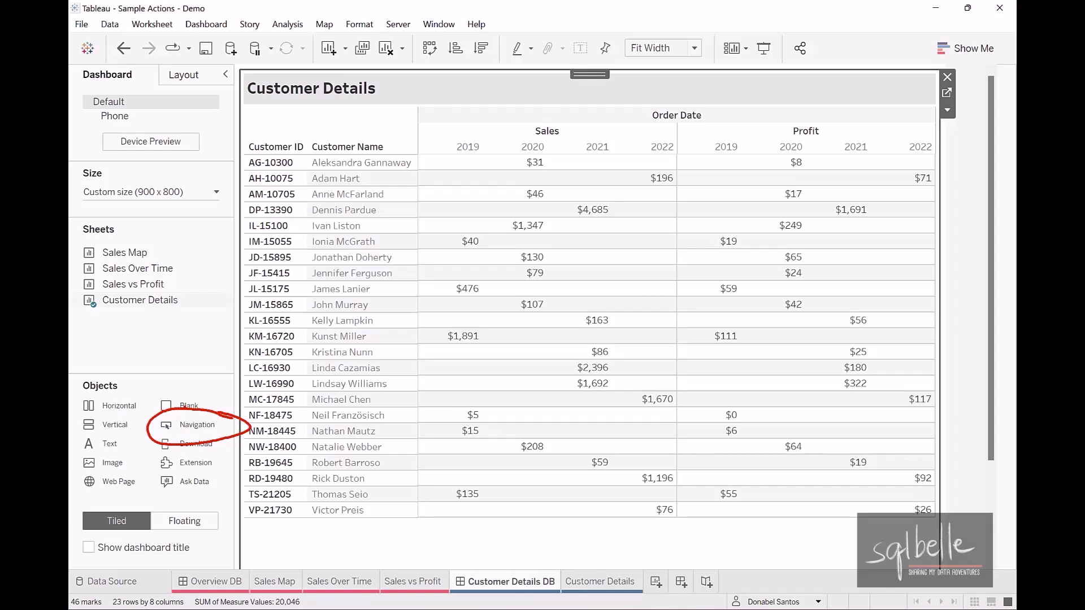
Step: Add a floating Navigation button over the Customer Details header and set it to navigate to Overview DB
click(188, 523)
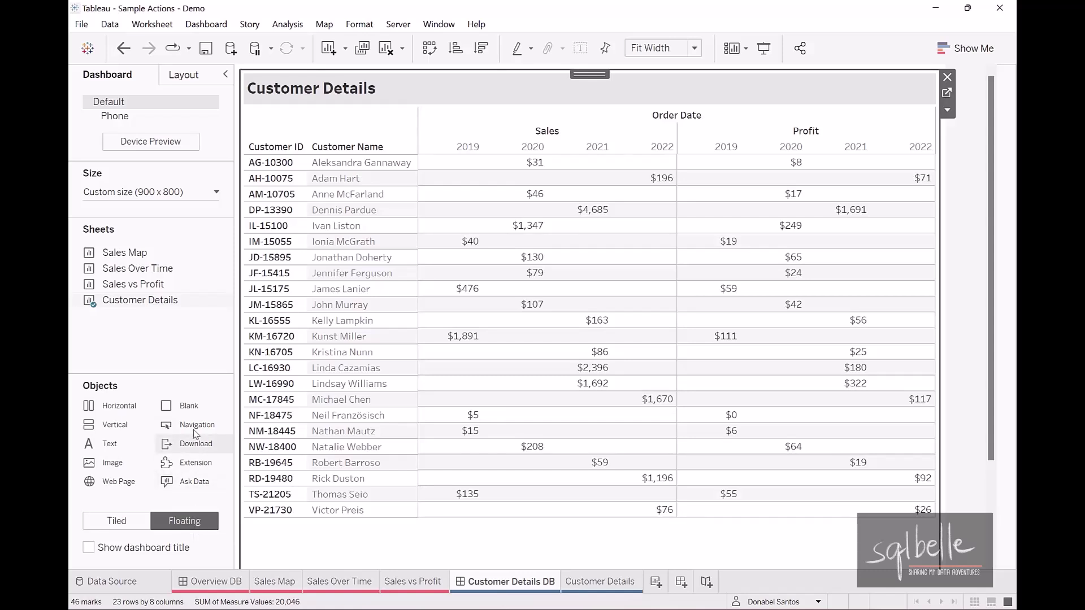
drag(182, 425, 684, 79)
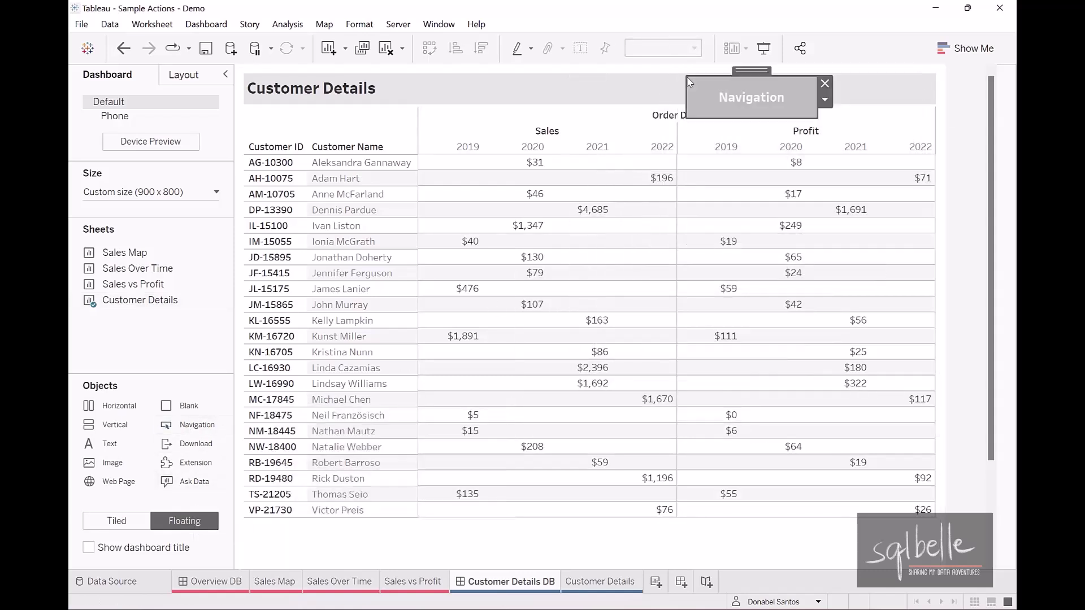
click(825, 102)
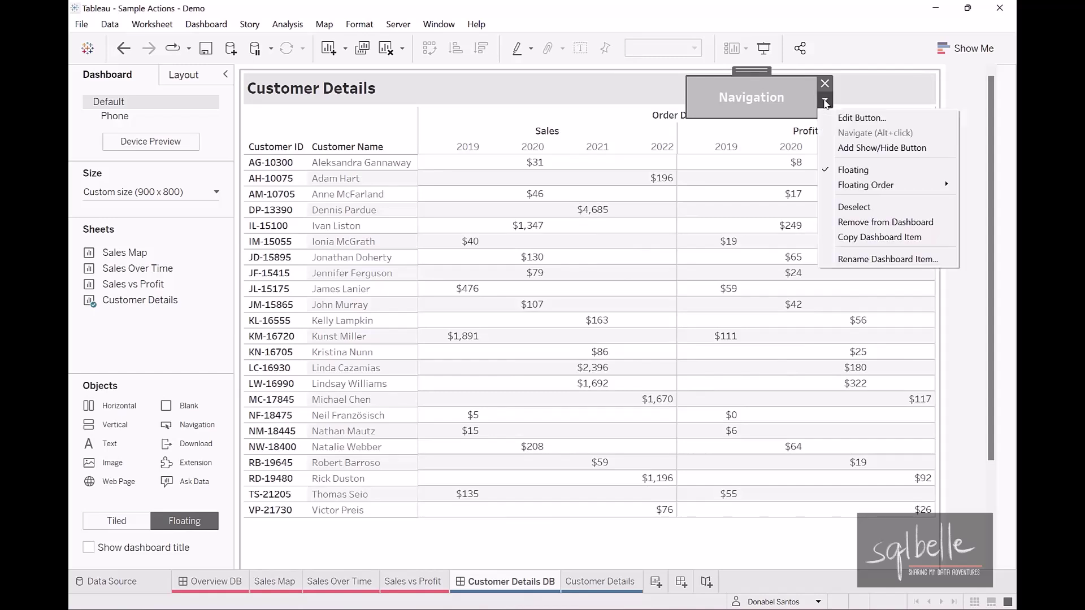
click(839, 117)
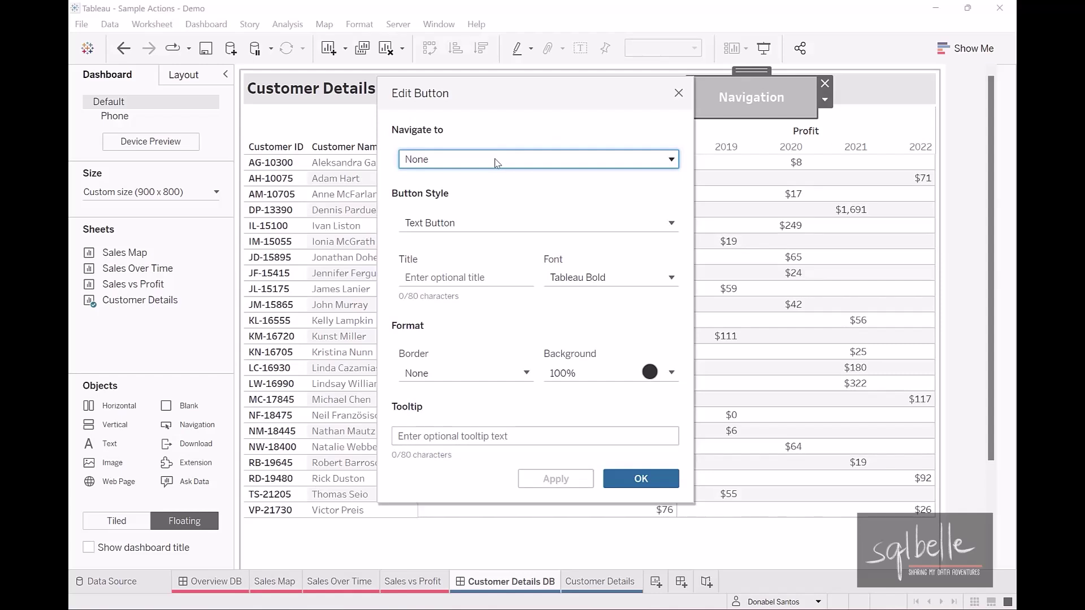
click(496, 164)
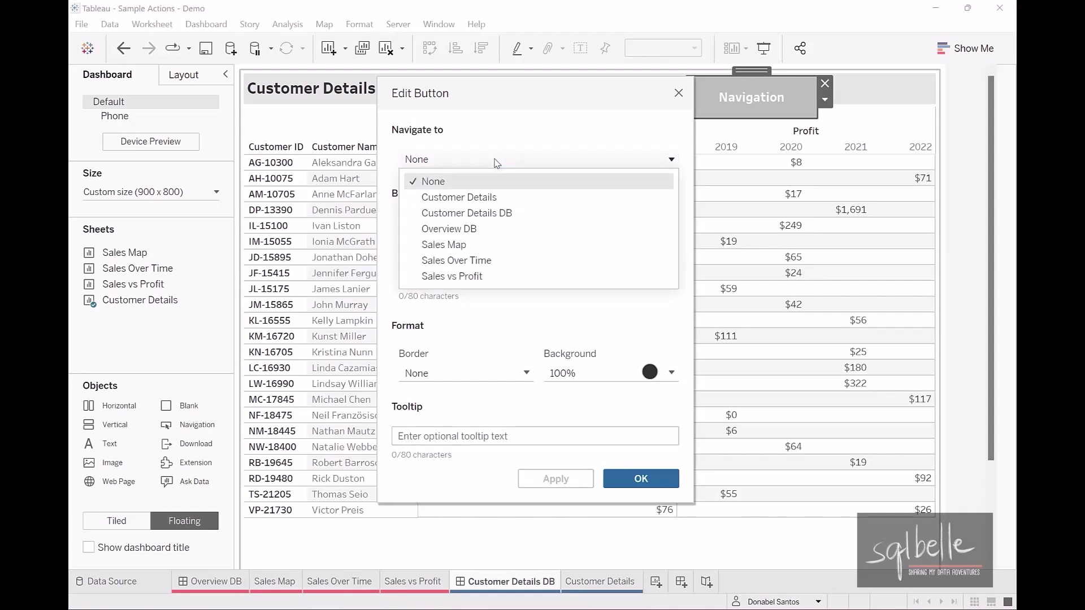
click(490, 229)
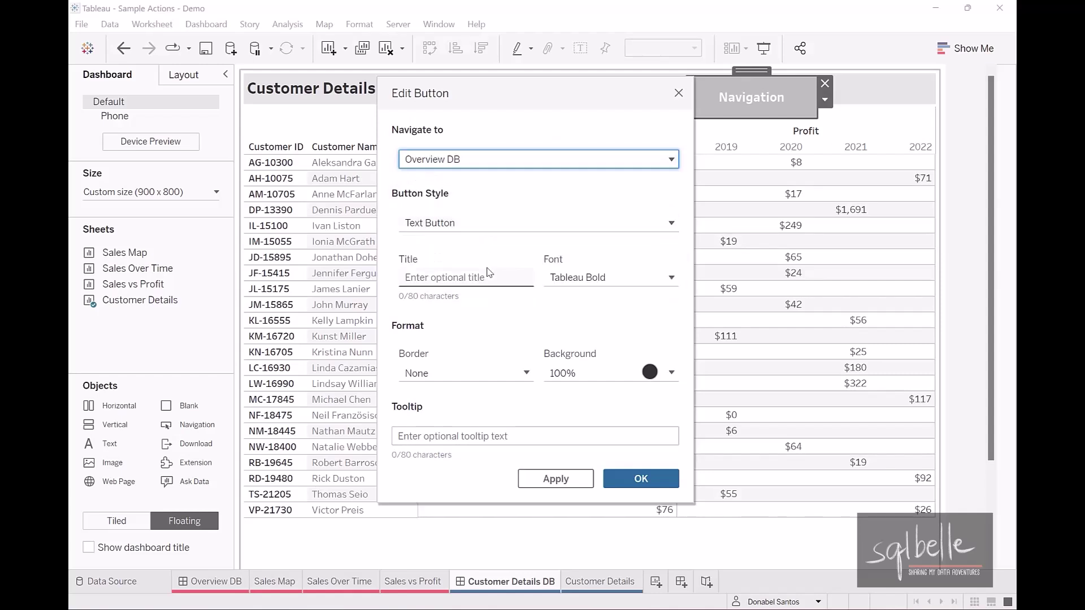
Step: Title the navigation button Go back to Main Dashboard, keep the Text Button style, and apply the settings
click(453, 274)
text(Go back to Main Dashboard)
drag(478, 354, 459, 341)
mouse_move(630, 364)
mouse_down()
mouse_move(548, 403)
mouse_move(636, 356)
mouse_up()
mouse_move(551, 436)
mouse_down()
mouse_move(398, 462)
mouse_move(528, 419)
mouse_up()
mouse_move(604, 182)
mouse_down()
mouse_move(503, 223)
mouse_move(536, 222)
mouse_up()
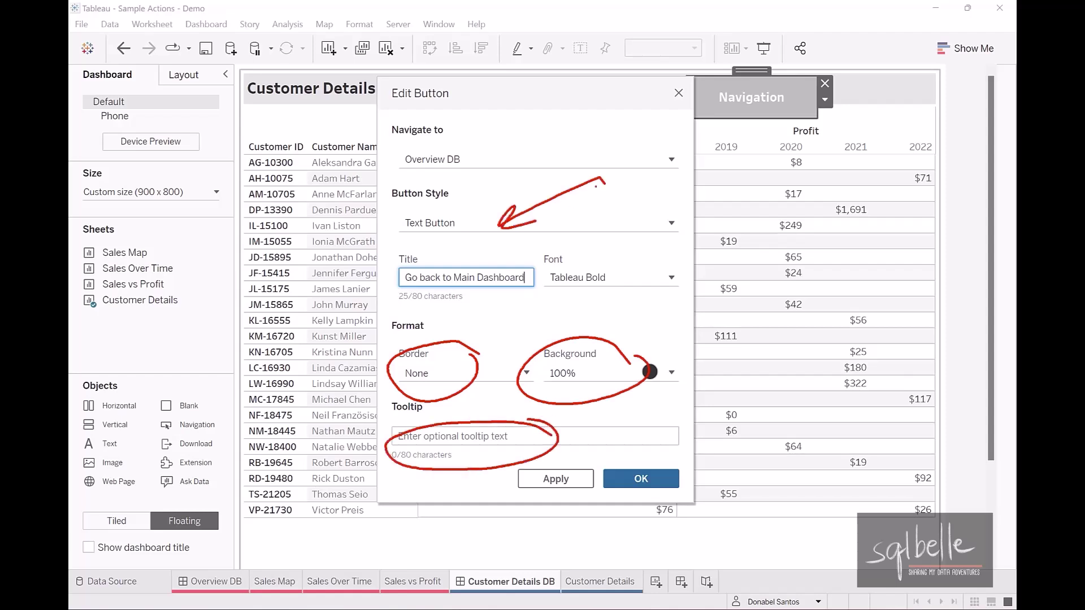
key(Escape)
click(504, 223)
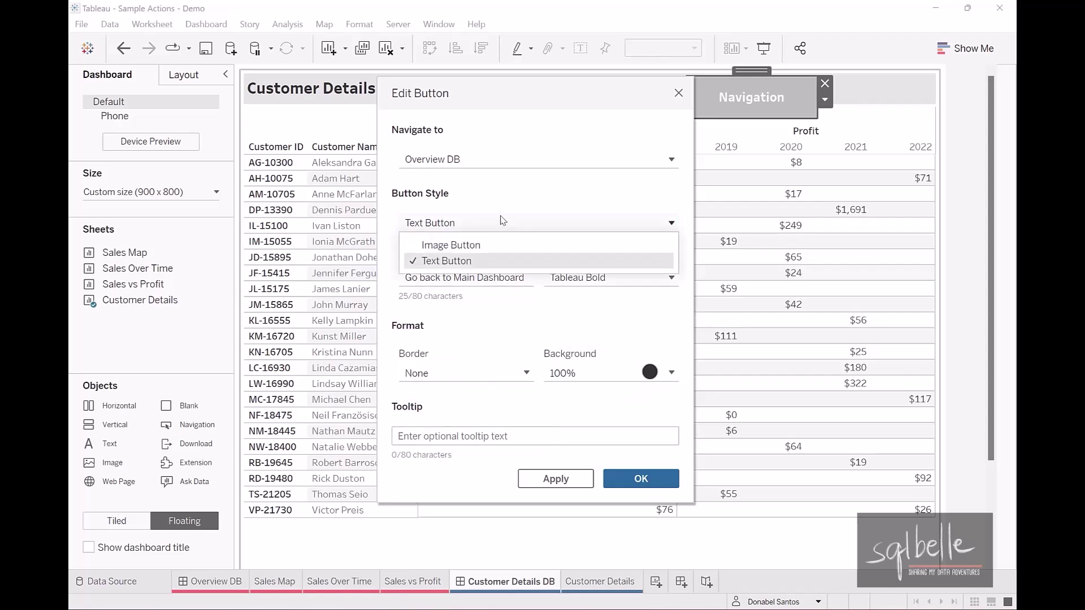
click(511, 260)
click(633, 479)
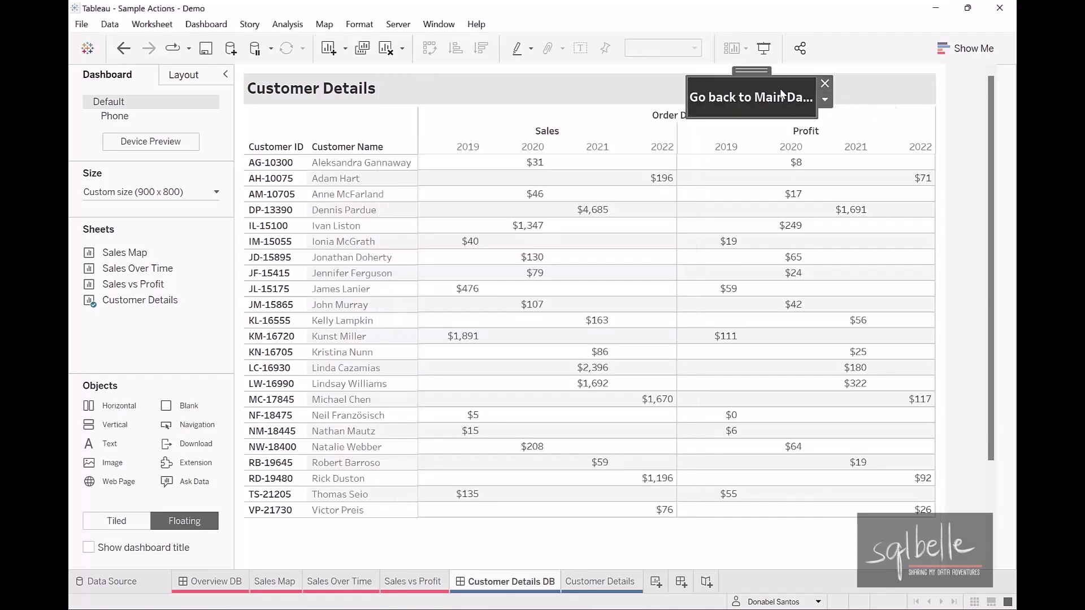
Step: Widen the navigation button to show its full title and fit it into the right end of the Customer Details header
drag(781, 93, 815, 78)
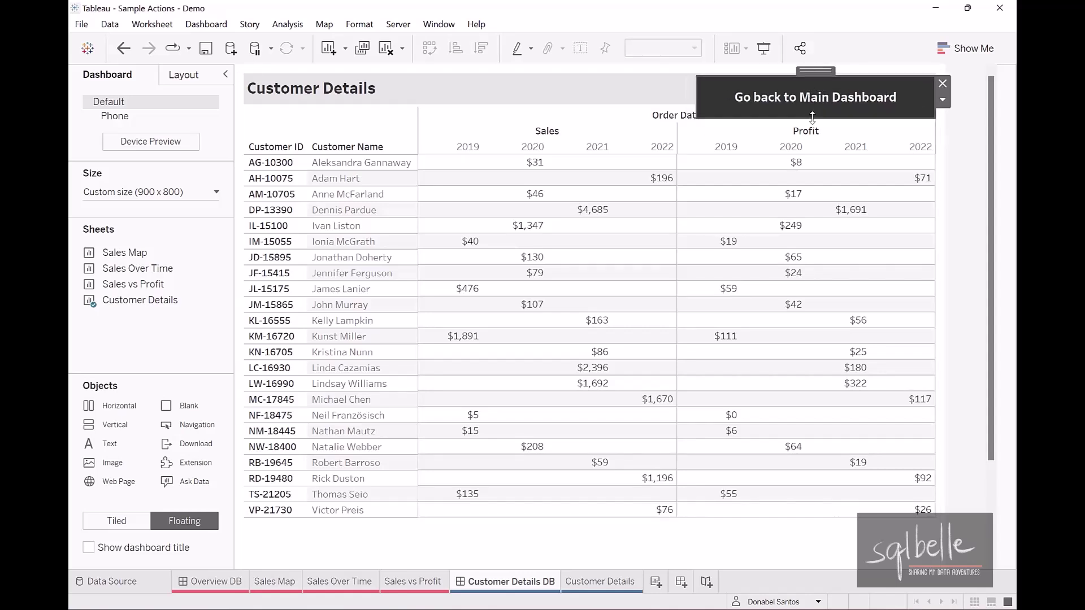
drag(812, 117, 815, 104)
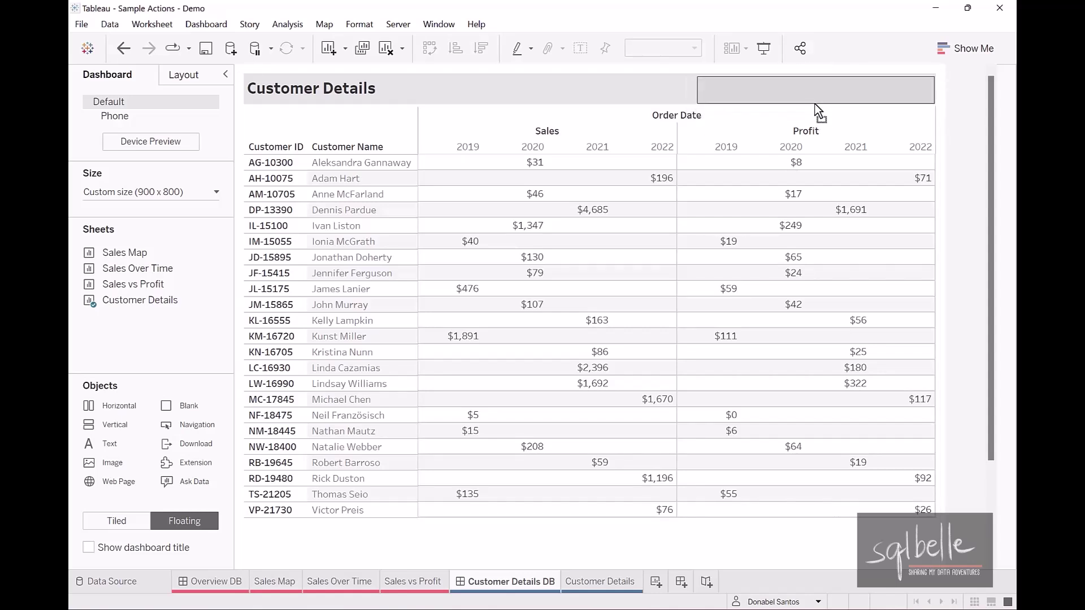
click(948, 123)
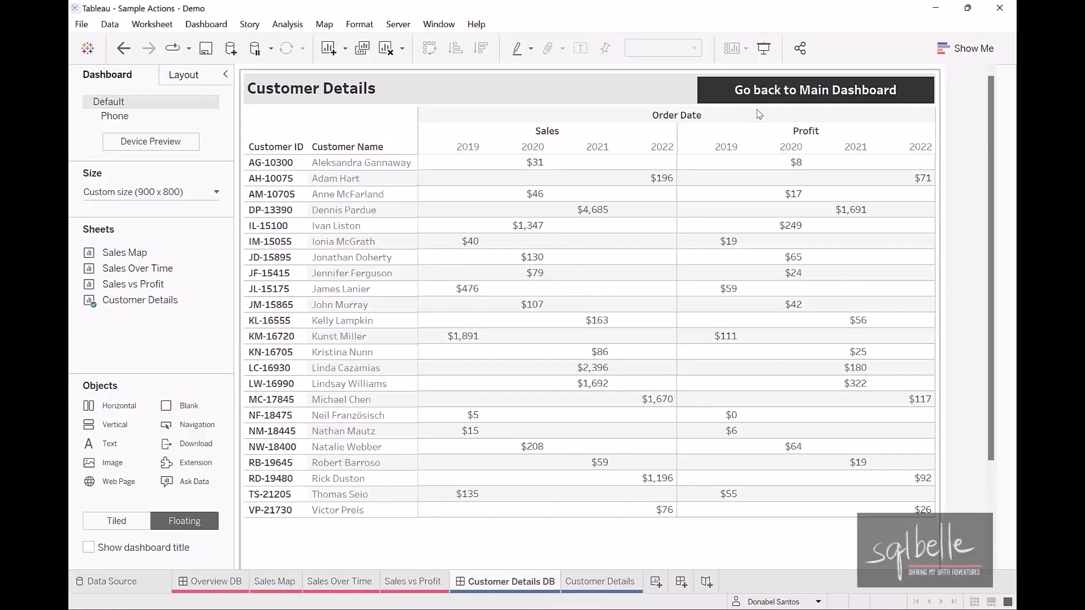
Step: Follow the Go back to Main Dashboard button to return to Overview DB
click(639, 155)
alt+click(762, 95)
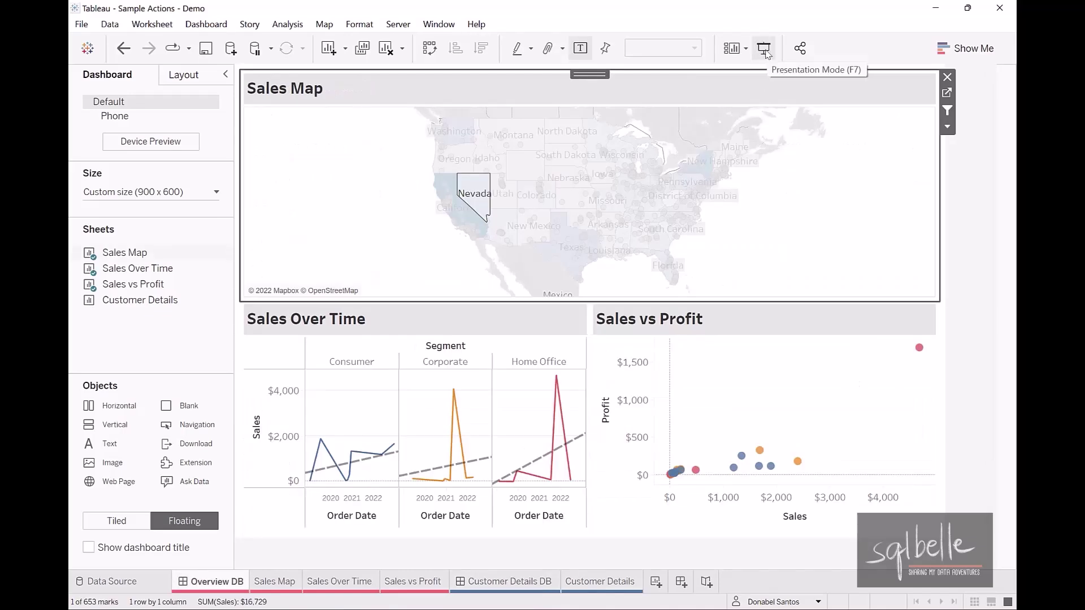
Step: In presentation mode, test the Show all customers in Nevada action and the button leading back to the main dashboard
click(764, 50)
click(423, 209)
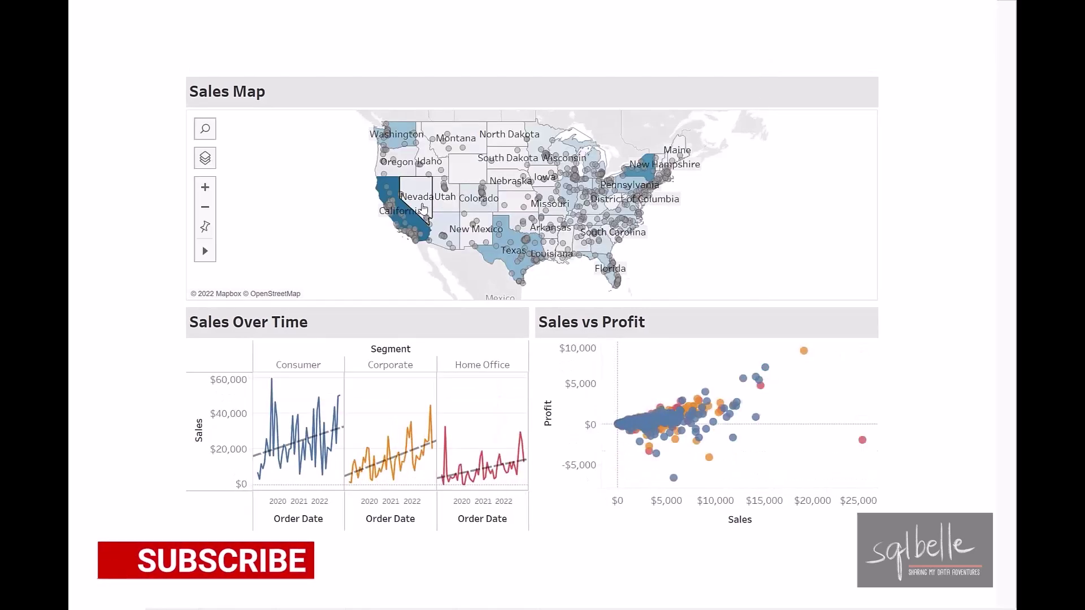
click(423, 209)
click(487, 258)
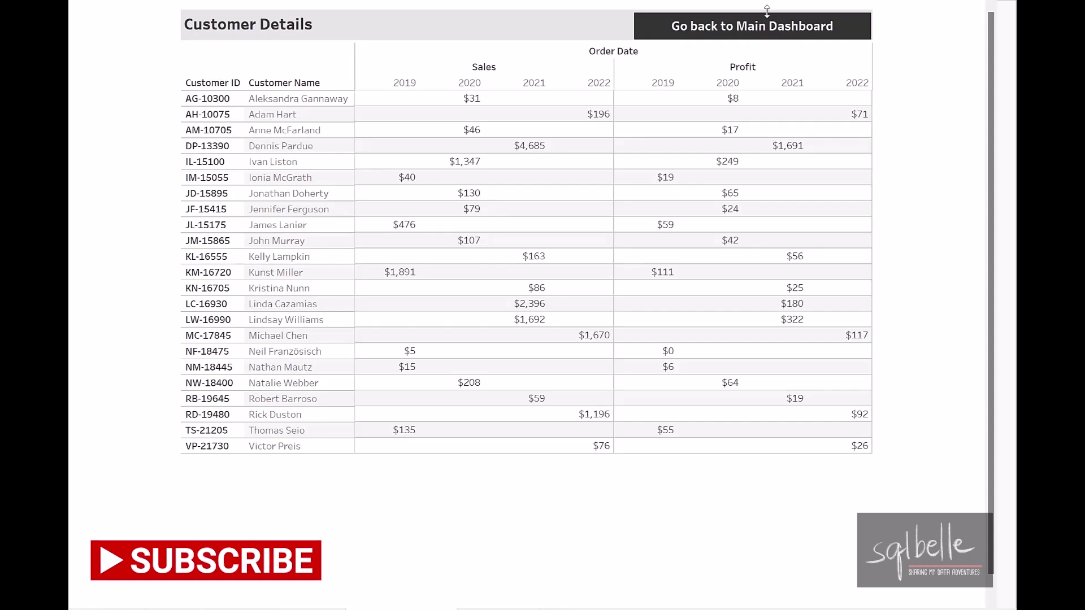
click(757, 30)
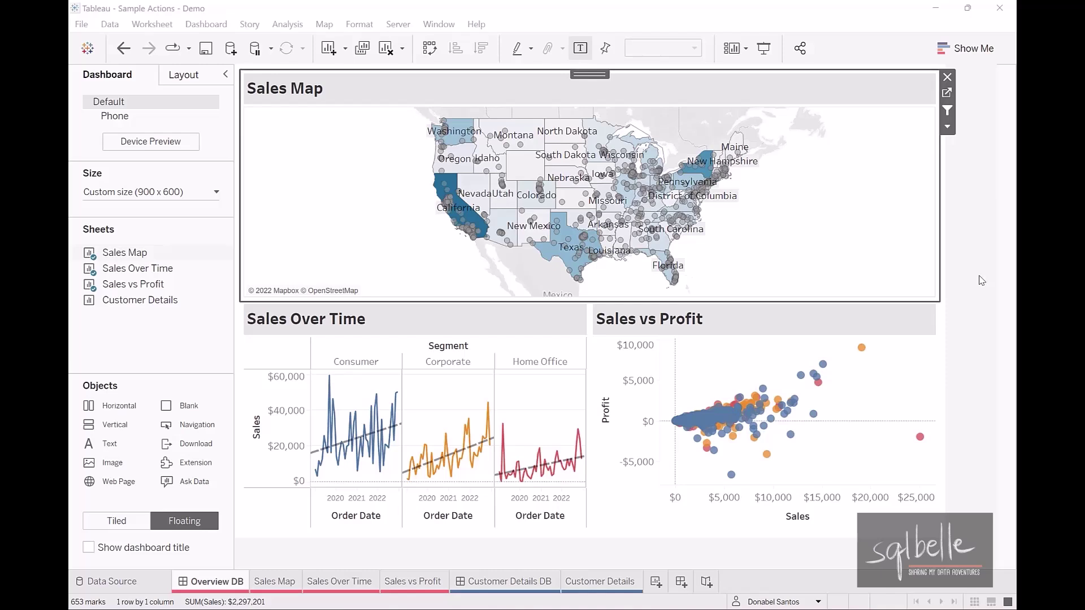
Step: Show all customers in Nevada from the Sales Map, and go to the underlying Customer Details worksheet
click(476, 202)
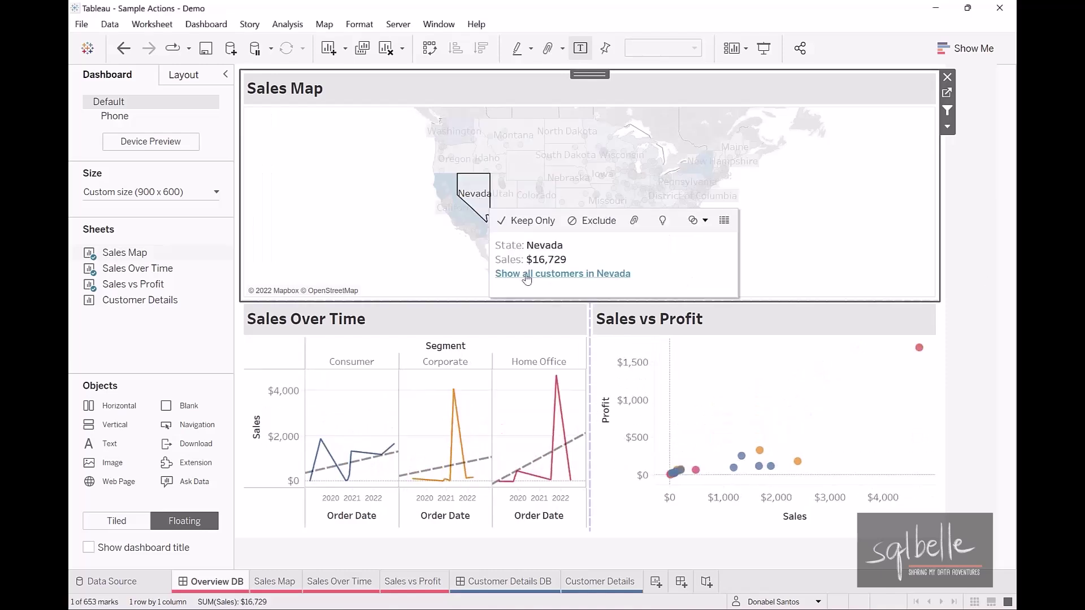
click(527, 277)
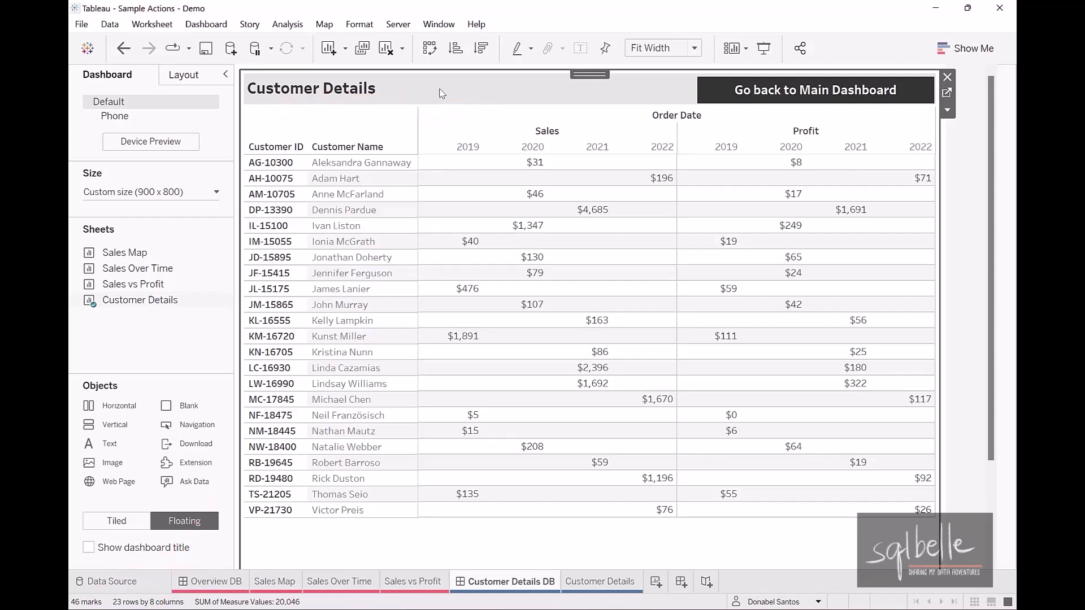
click(947, 92)
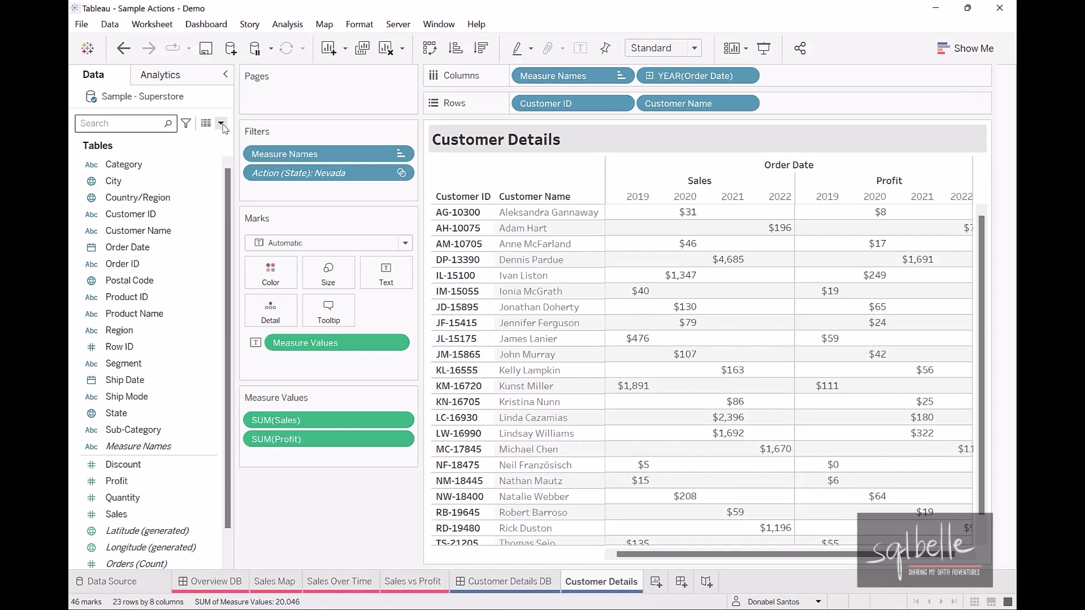
Step: Create a calculated field named # of customers matched with the formula TOTAL(COUNTD([Customer ID]))
click(221, 123)
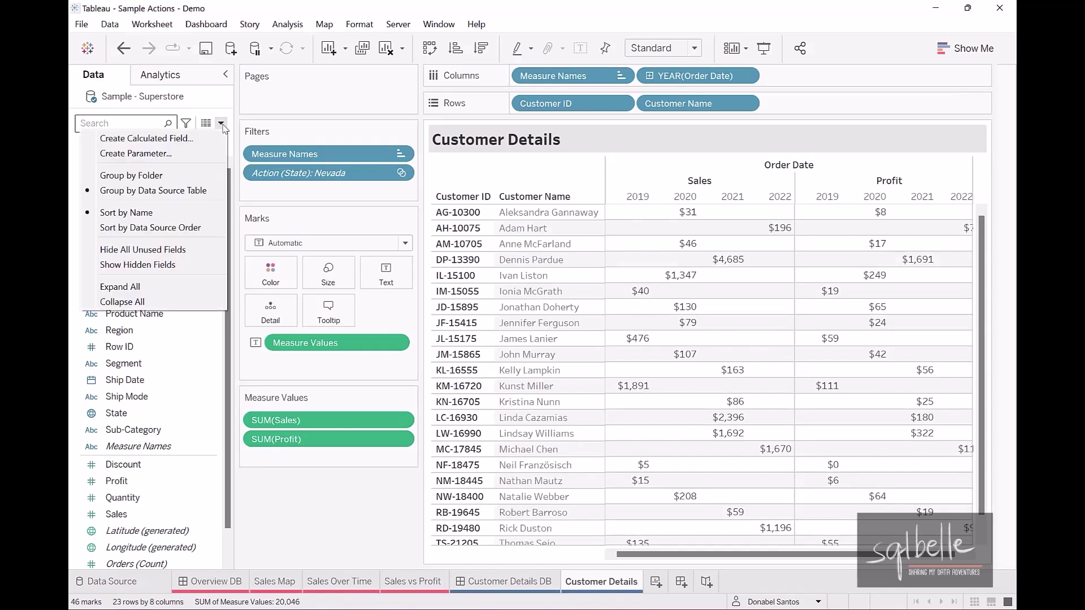
click(141, 136)
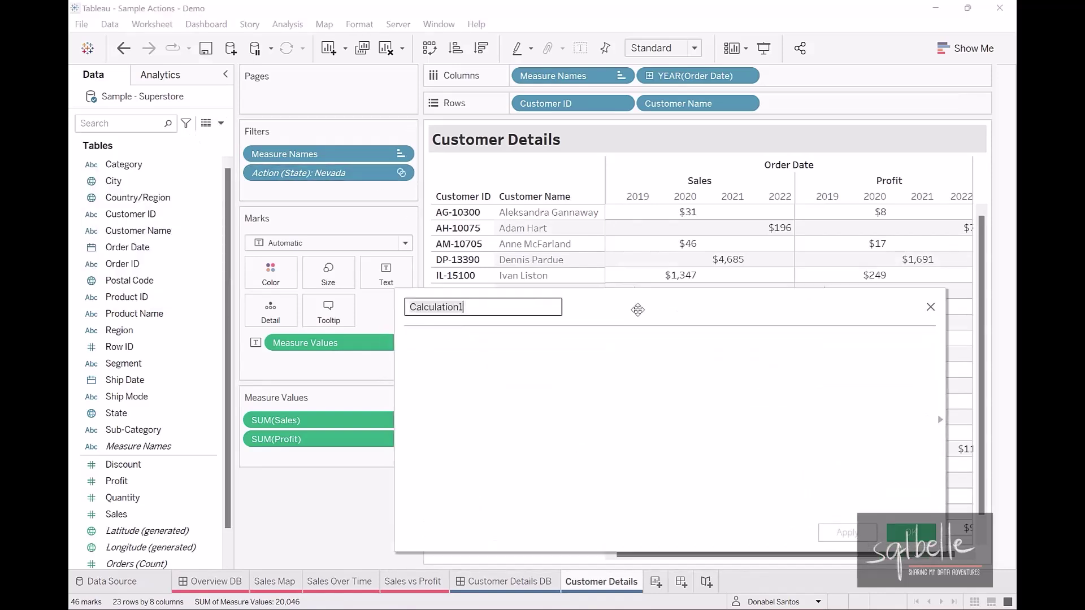
key(ctrl+a)
text(# of customers matched)
click(525, 374)
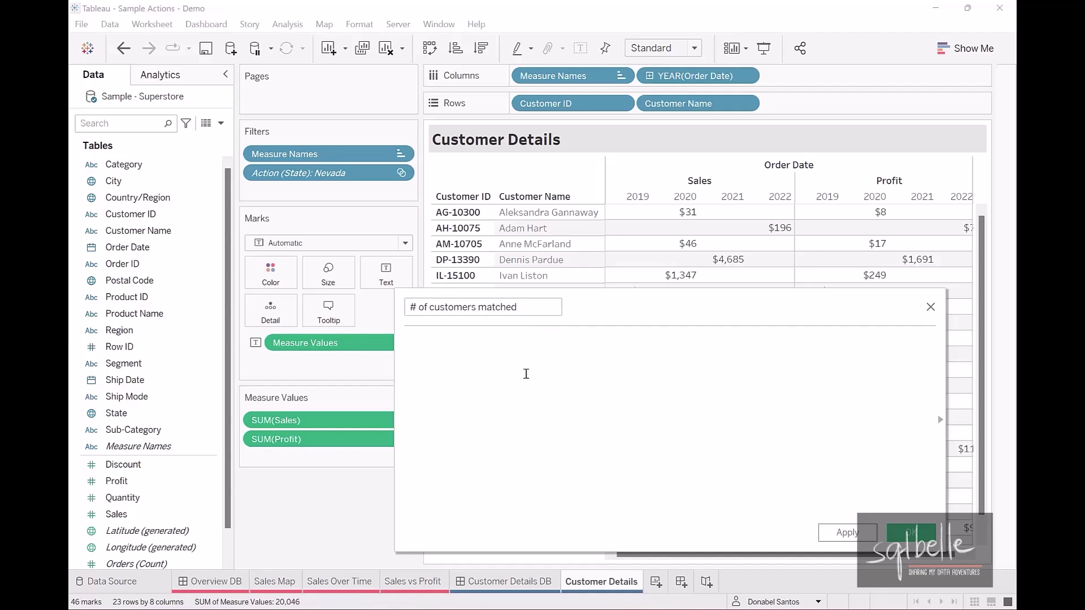
text(TOTAL)
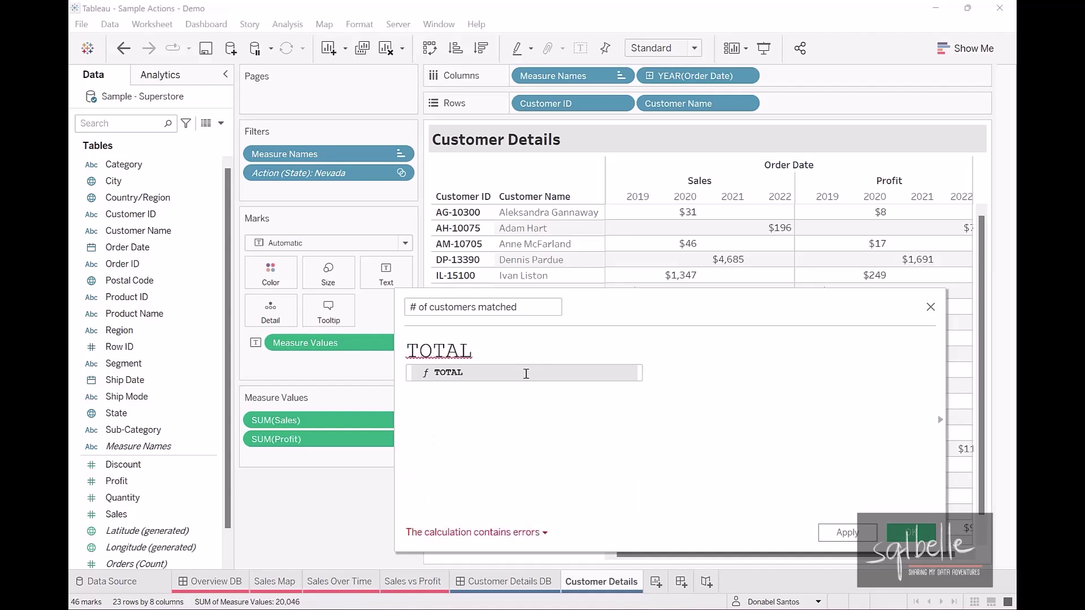
text((COUNTD([Cu)
key(Return)
text()))
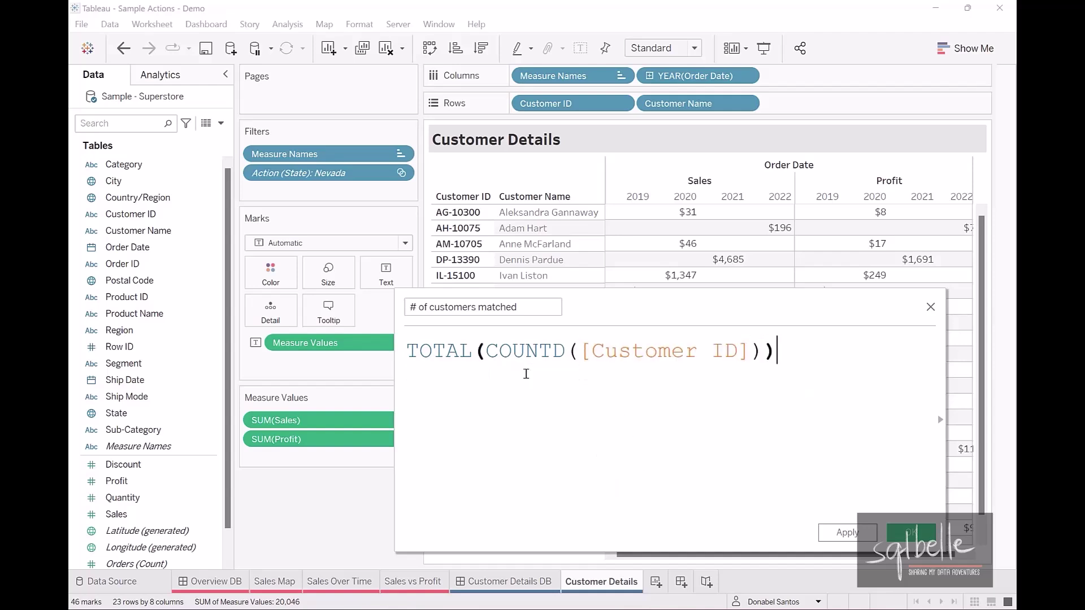
click(911, 533)
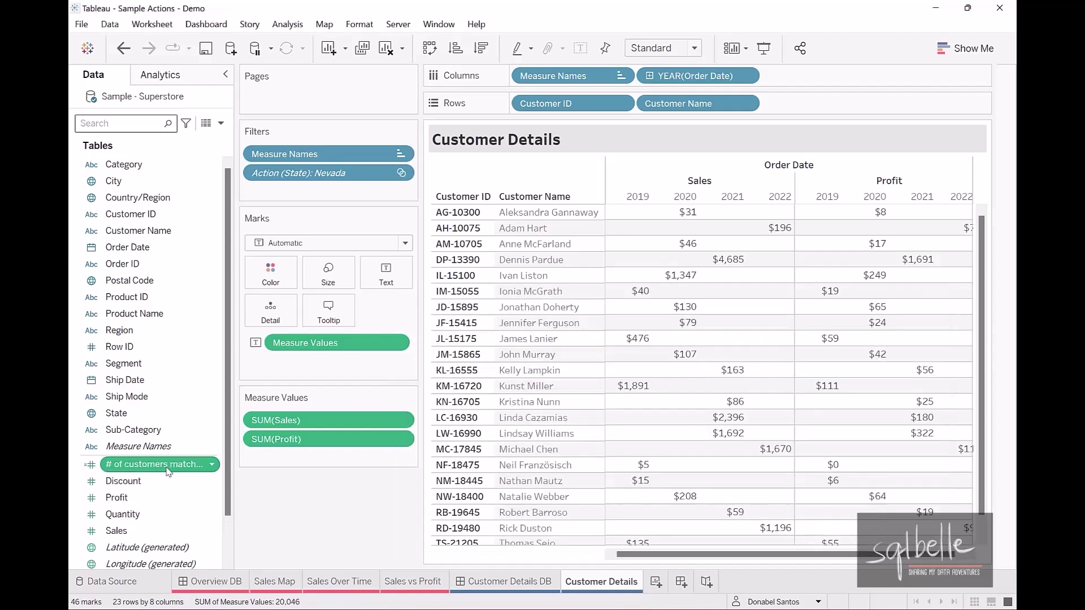
Step: Add the # of customers matched field to Detail on the Customer Details worksheet's marks
mouse_move(170, 465)
mouse_down()
mouse_move(223, 308)
mouse_move(278, 314)
mouse_move(243, 354)
mouse_move(342, 324)
mouse_up()
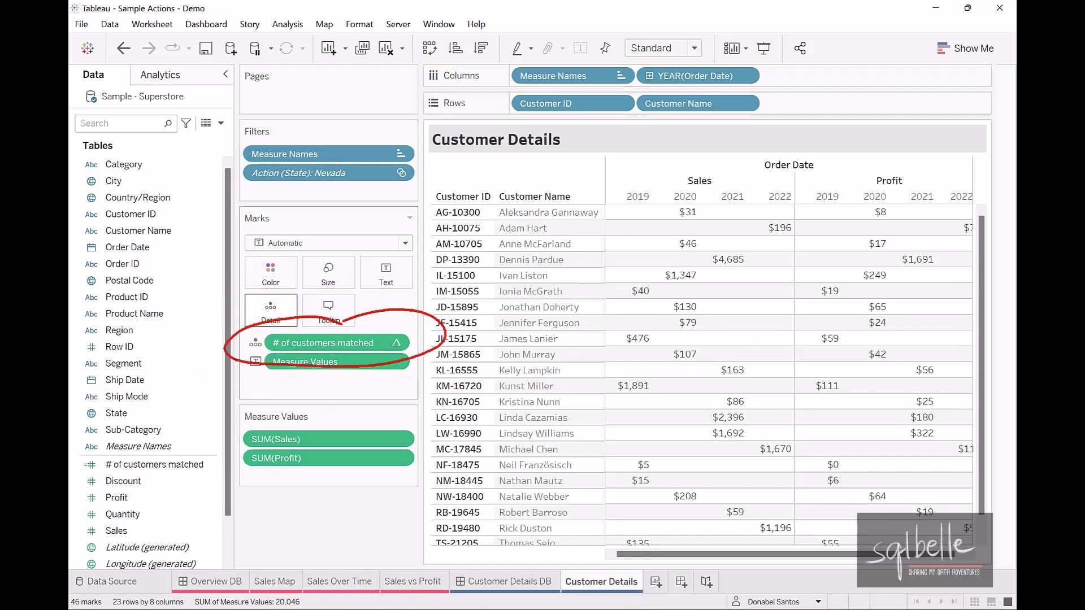
drag(429, 329, 586, 175)
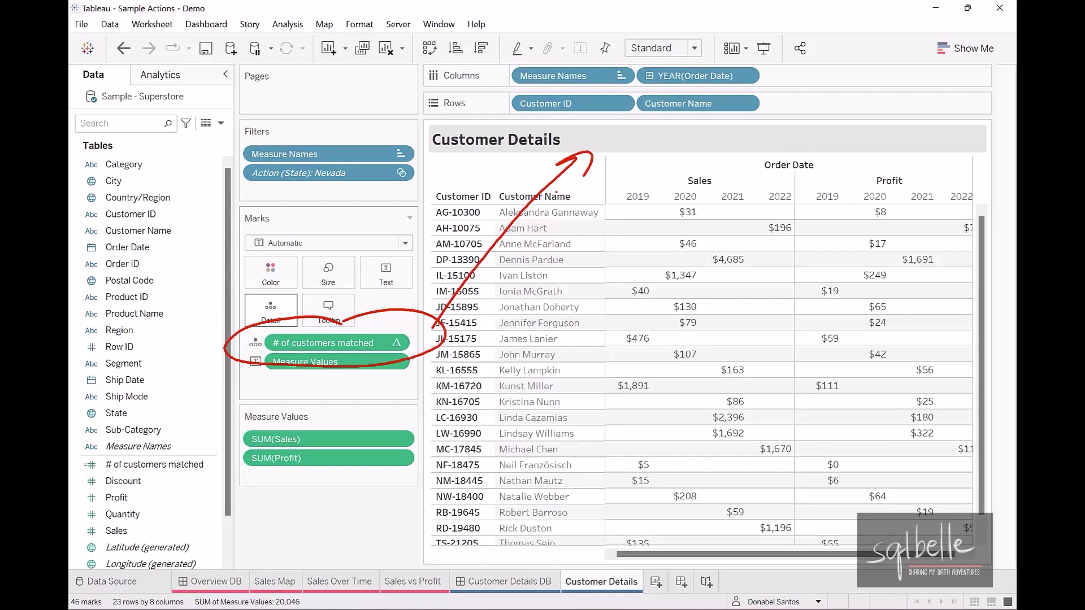
key(Escape)
Step: Add a second line to the Customer Details title reading "# of customers matched in <State>: <AGG(# of customers matched)>"
double_click(581, 141)
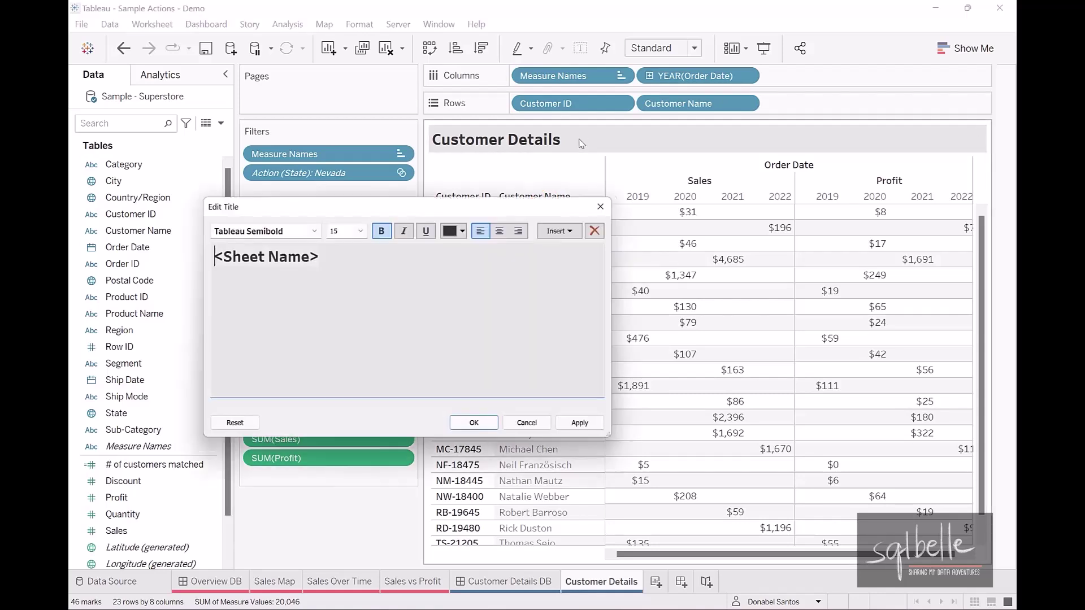
key(Return)
text(#)
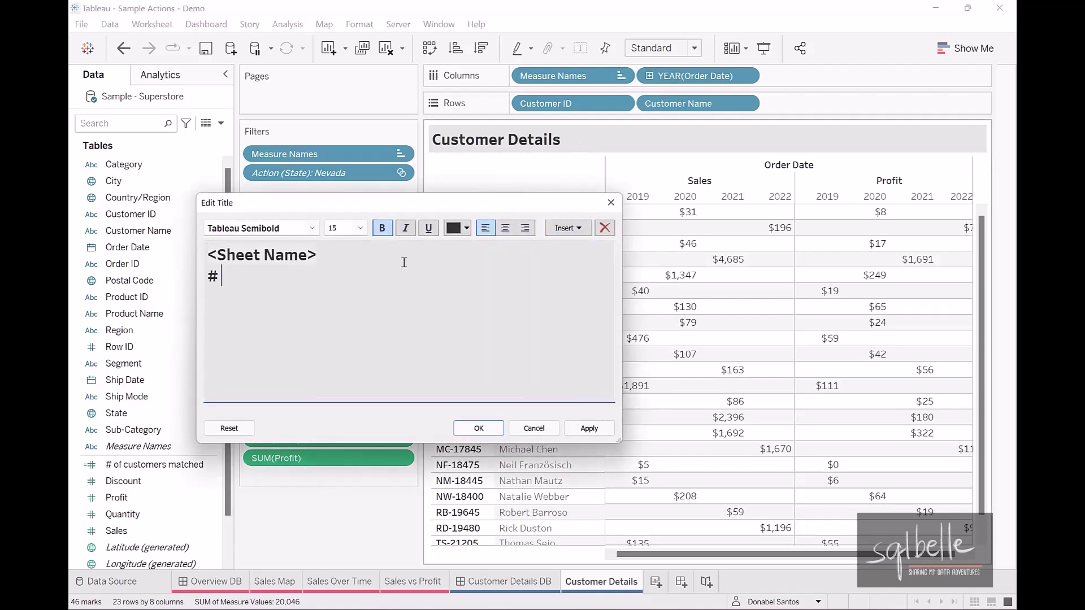
text( of customers)
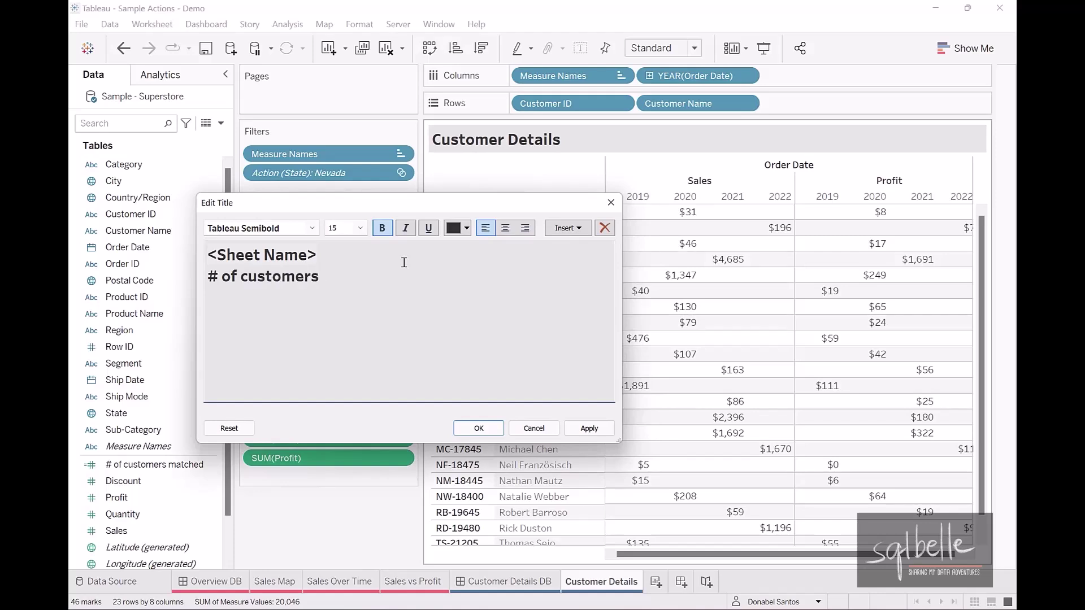
text( matched in)
click(567, 227)
click(604, 511)
text(:)
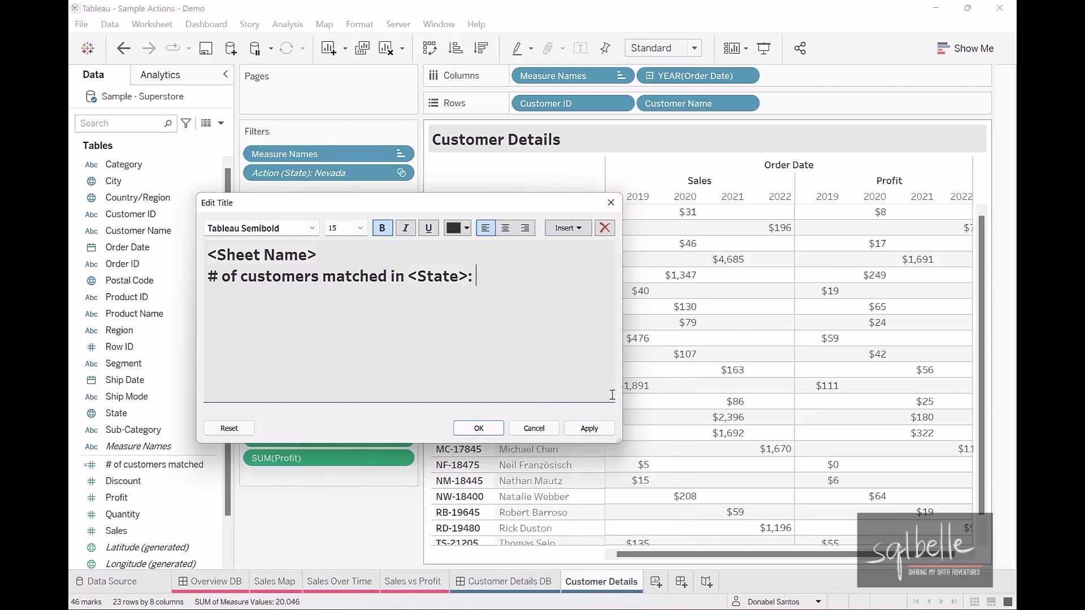
click(567, 231)
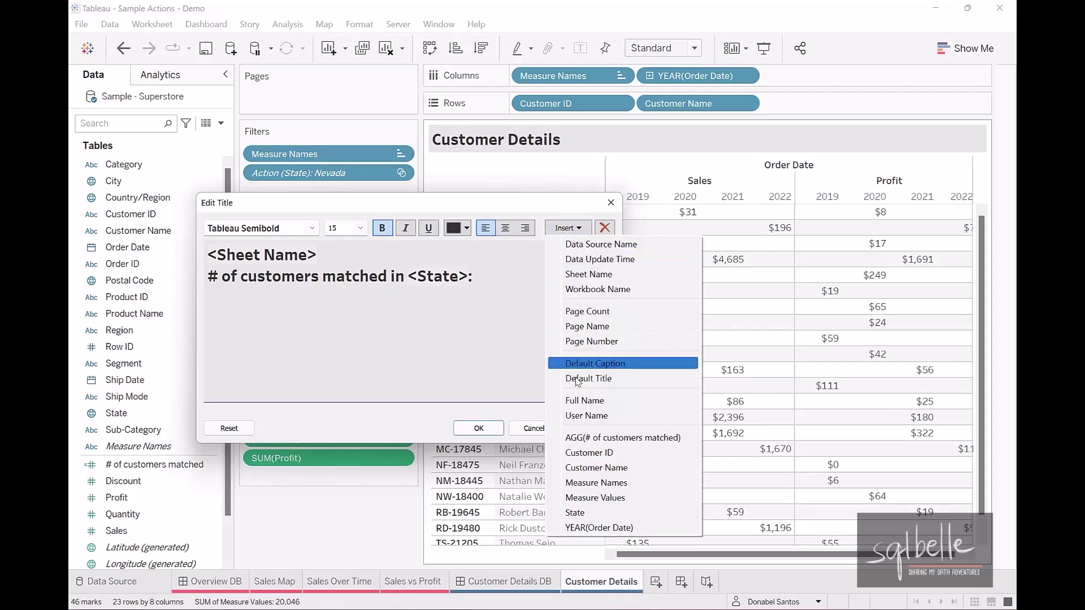
click(584, 438)
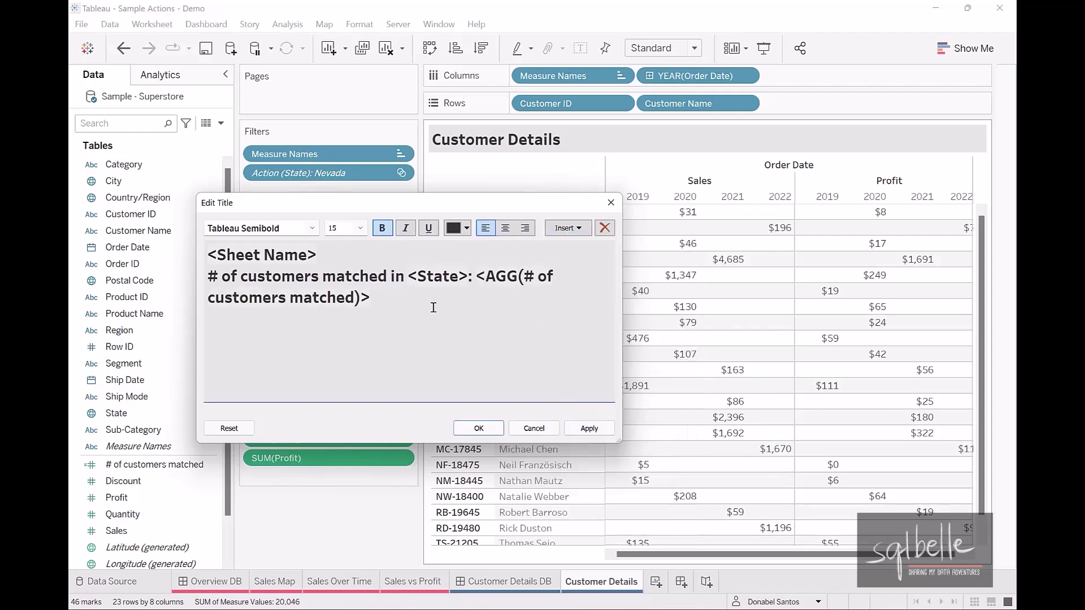
Step: Format the title's second line as Tableau Light, size 10, and apply the title changes
drag(434, 308, 209, 276)
click(312, 229)
scroll(243, 293, up, 1)
click(242, 240)
click(347, 226)
text(10)
key(Return)
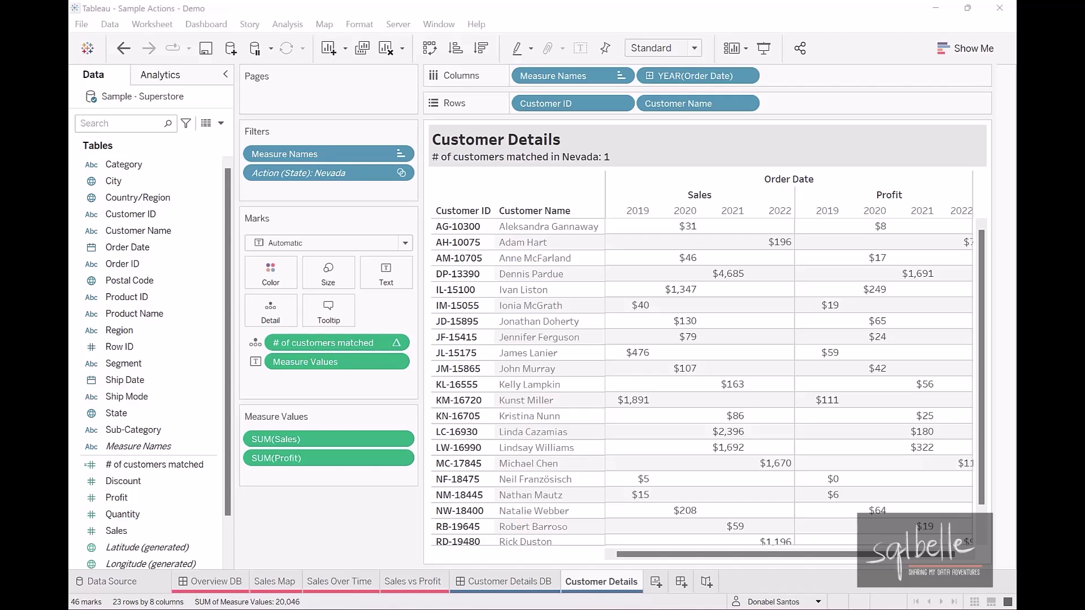
Step: Compute the # of customers matched field on Detail using Table (down)
click(396, 343)
mouse_move(347, 503)
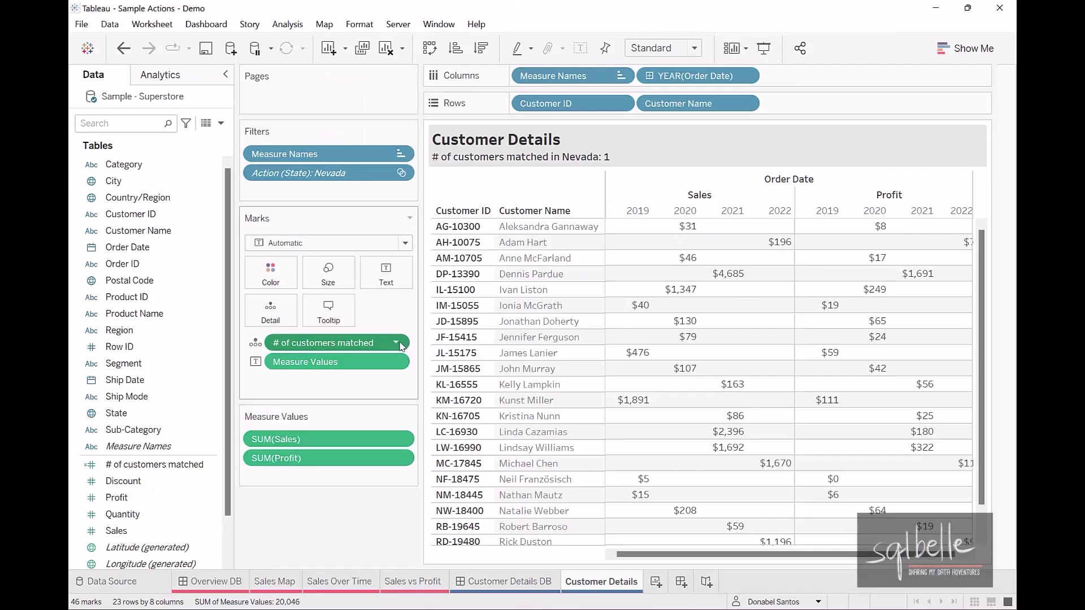
right_click(197, 80)
mouse_move(349, 507)
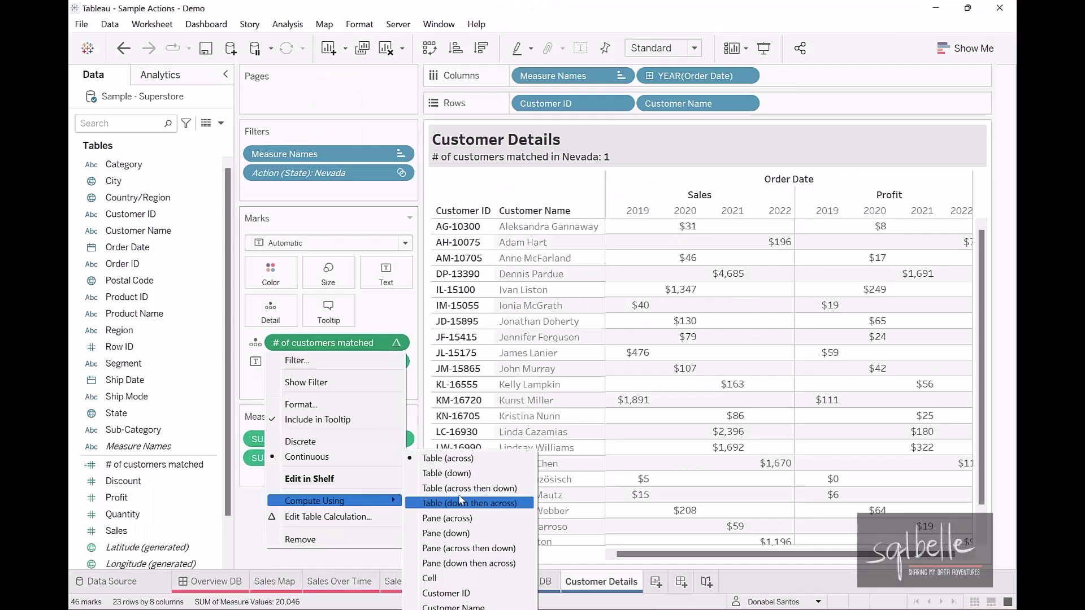
click(468, 479)
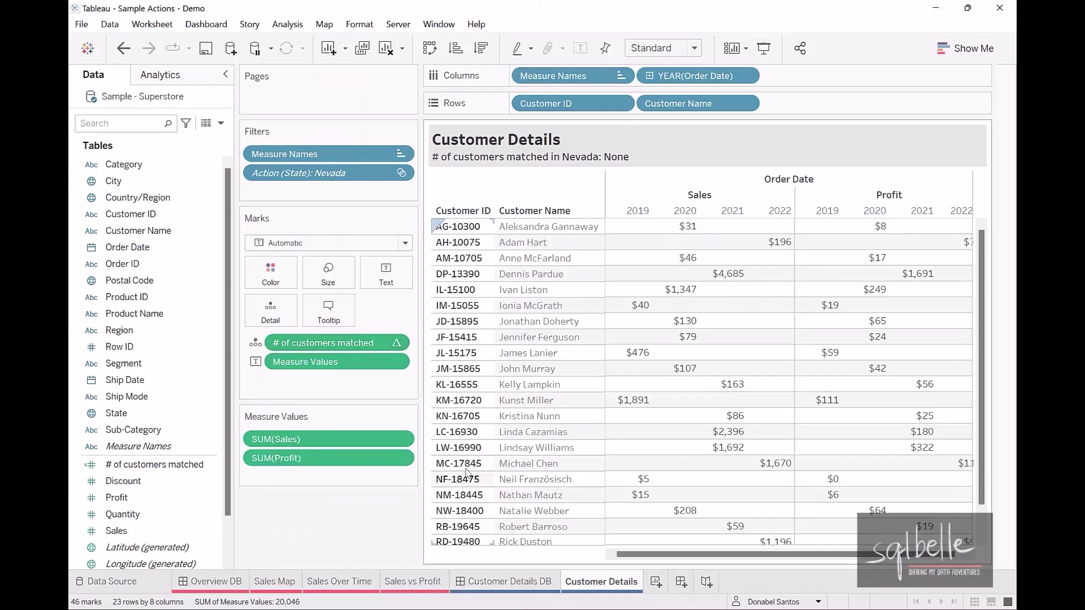
Step: Replace the count reference in the Customer Details title with a red AGG(# of customers matched) field
double_click(627, 163)
drag(476, 269, 379, 272)
key(BackSpace)
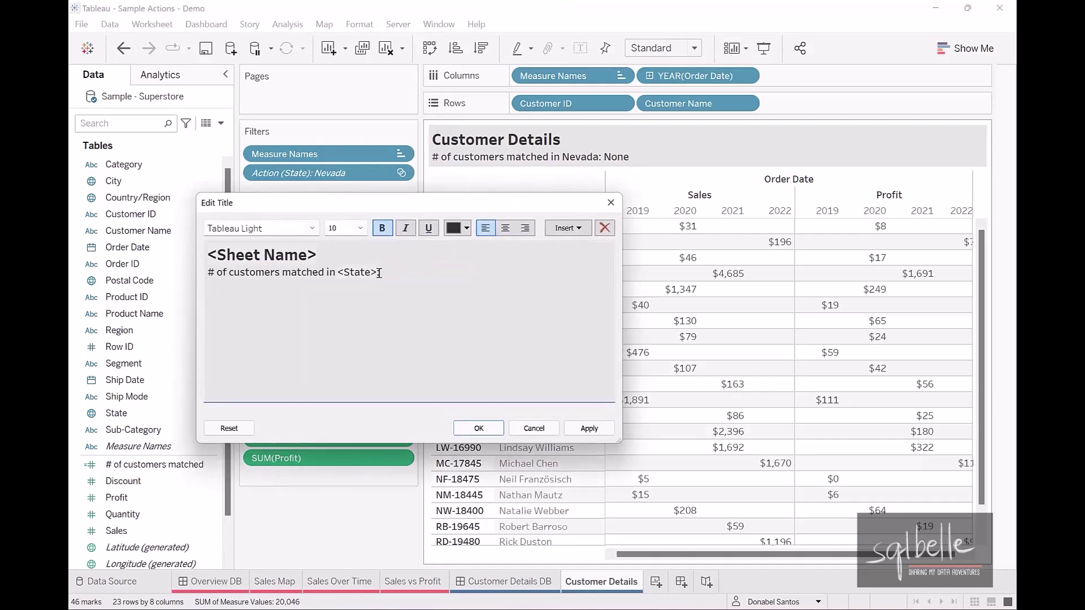
text(:)
click(567, 228)
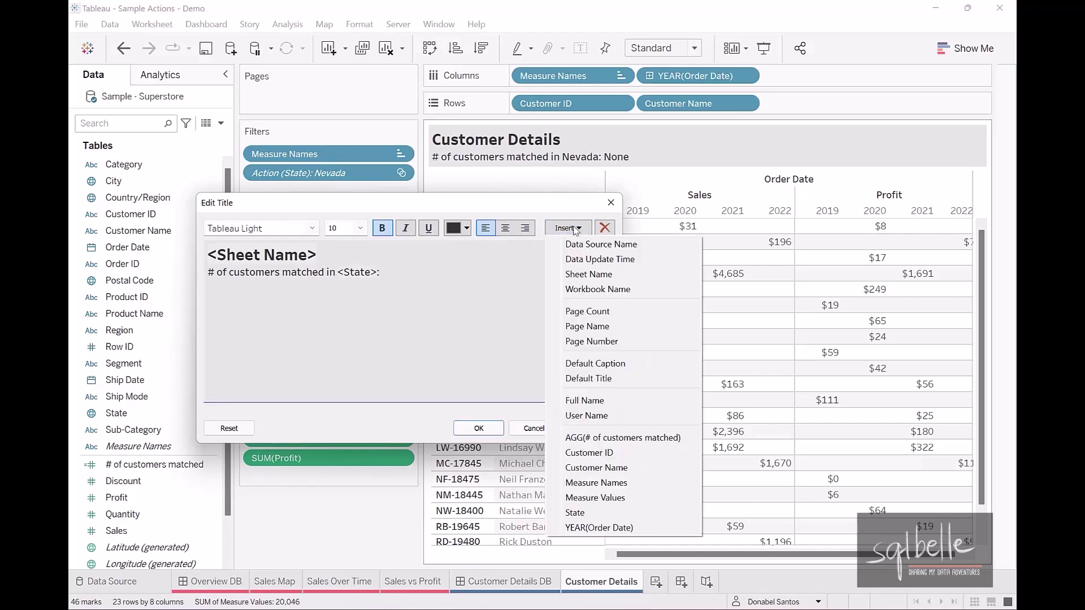
click(599, 438)
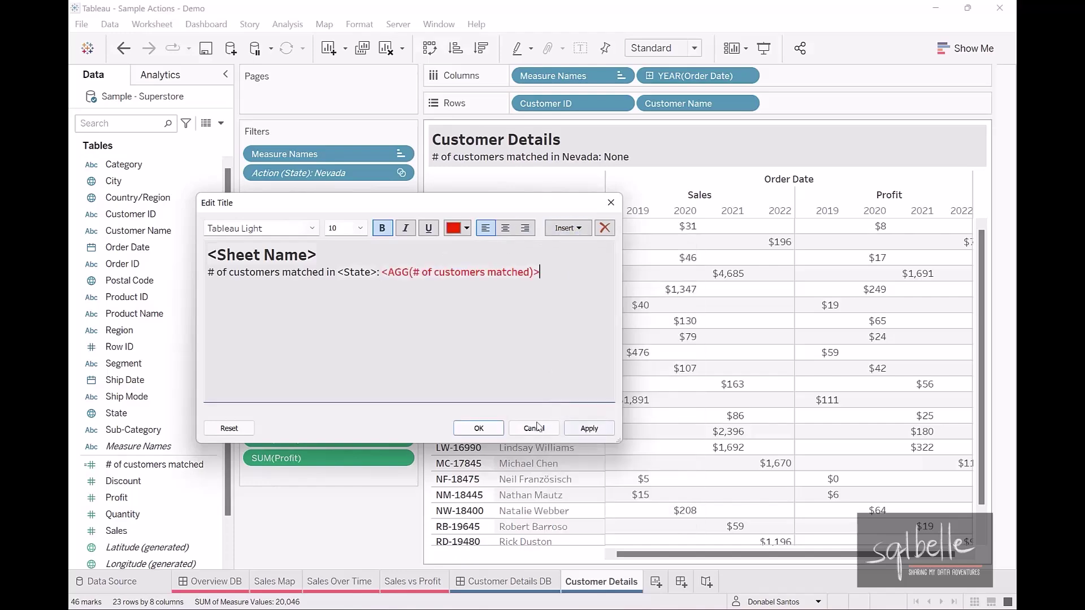
click(468, 425)
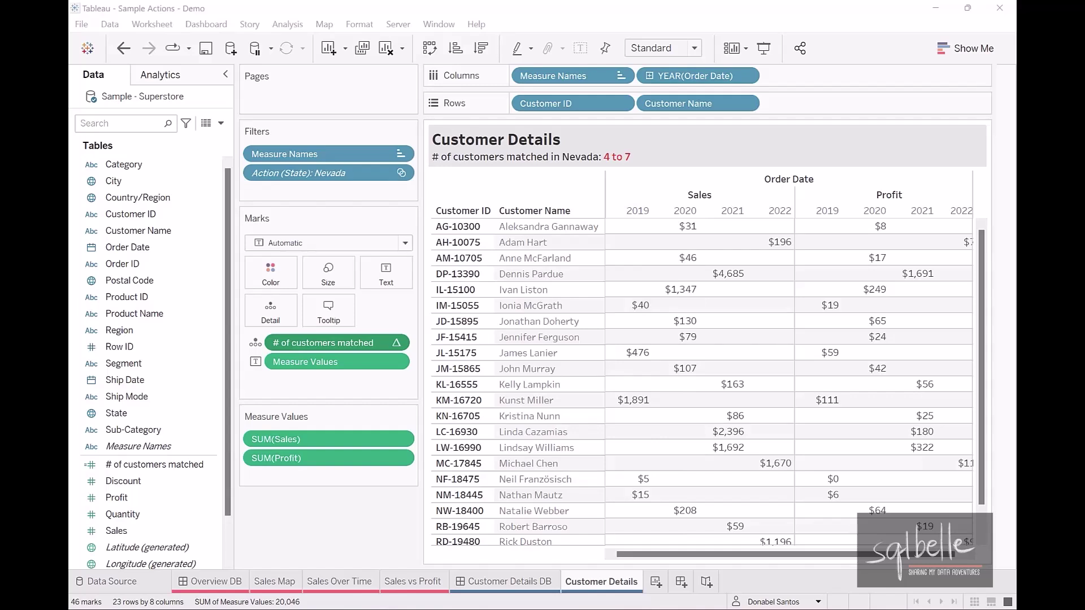
Step: Open the table calculation settings of # of customers matched and examine which customers Table (down) covers for 2019 and 2020
click(398, 343)
click(333, 517)
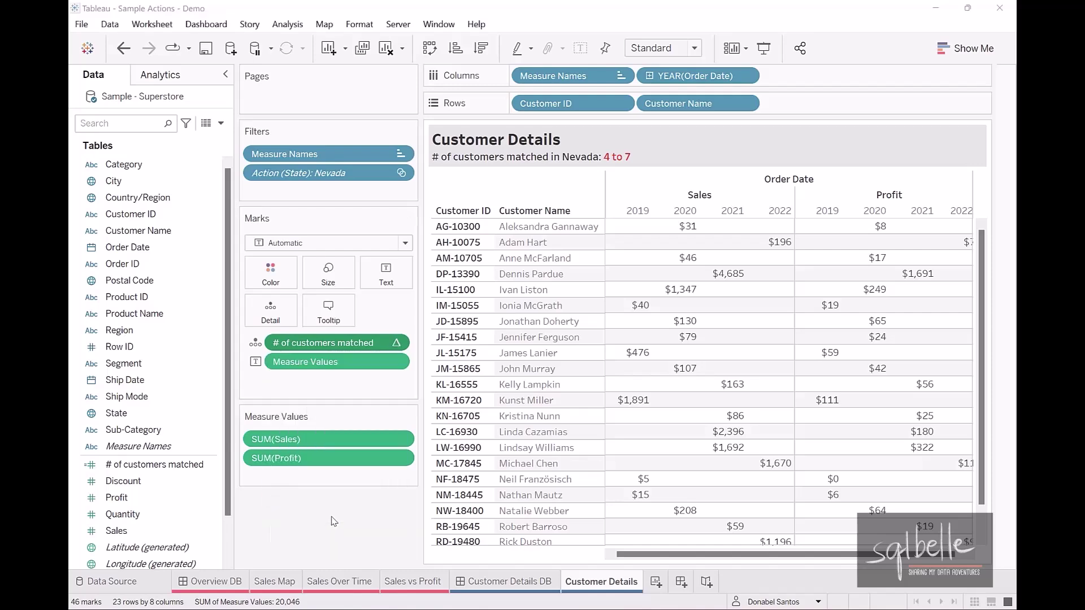
drag(356, 167, 331, 144)
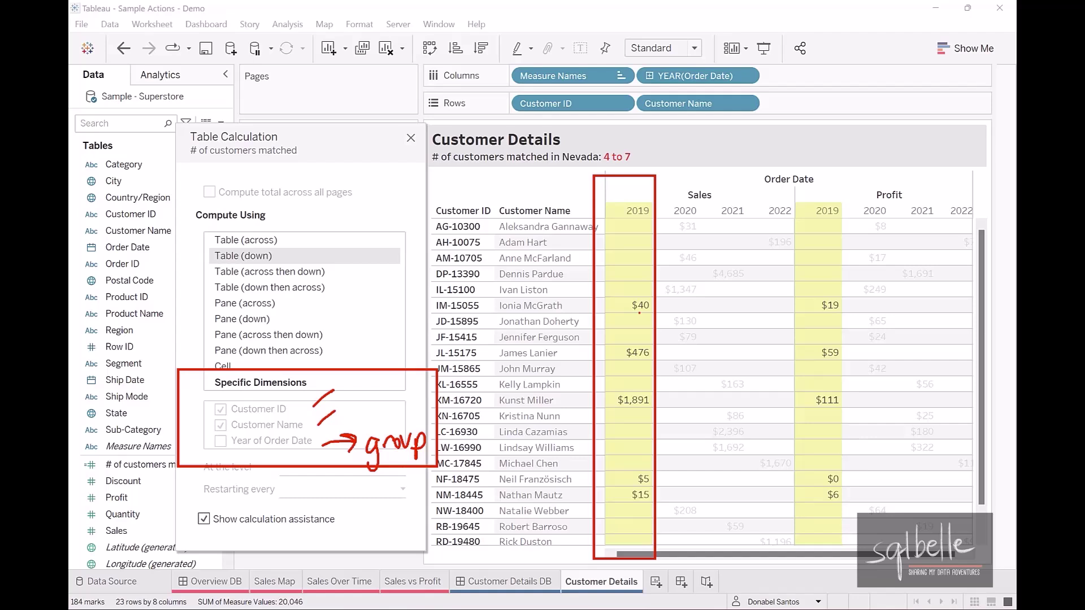
drag(632, 318, 651, 315)
drag(622, 364, 646, 357)
drag(623, 414, 649, 408)
drag(633, 501, 650, 498)
key(Escape)
click(681, 213)
drag(694, 230, 709, 222)
drag(683, 269, 701, 262)
drag(682, 292, 708, 286)
mouse_move(691, 323)
mouse_down()
mouse_move(705, 313)
mouse_move(709, 337)
mouse_up()
drag(691, 377, 710, 363)
drag(699, 516, 733, 495)
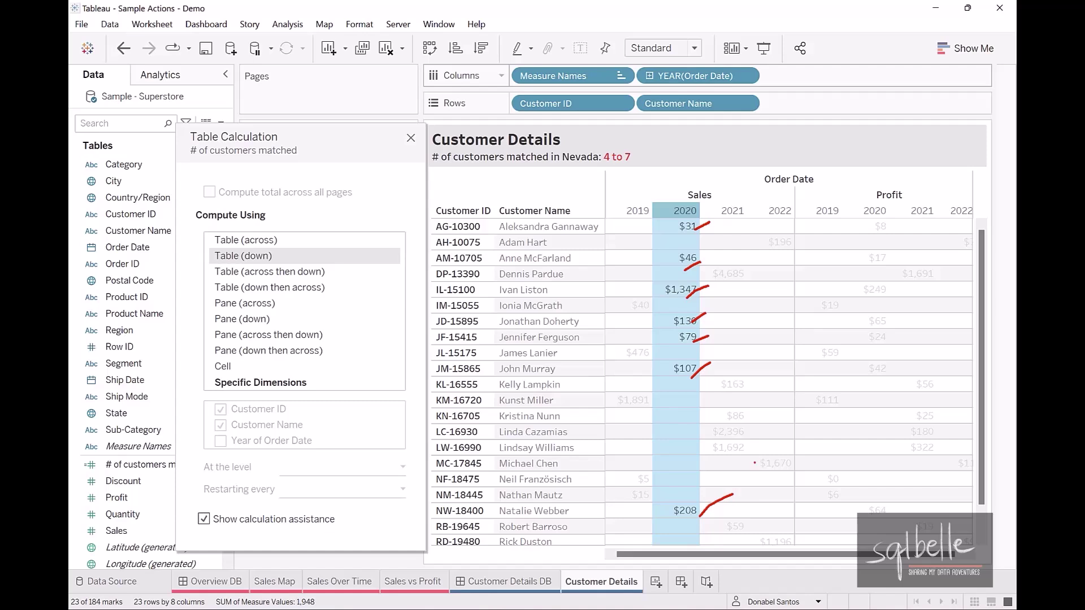
key(Escape)
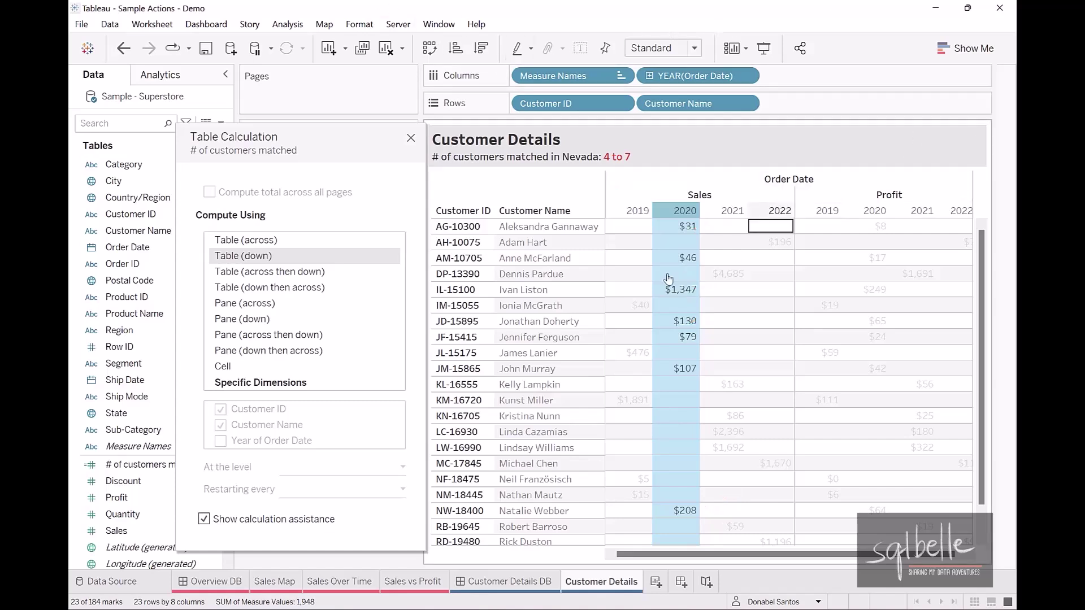
Step: Compare Table (down) with Table (across then down) for # of customers matched, and keep Table (across then down)
click(256, 273)
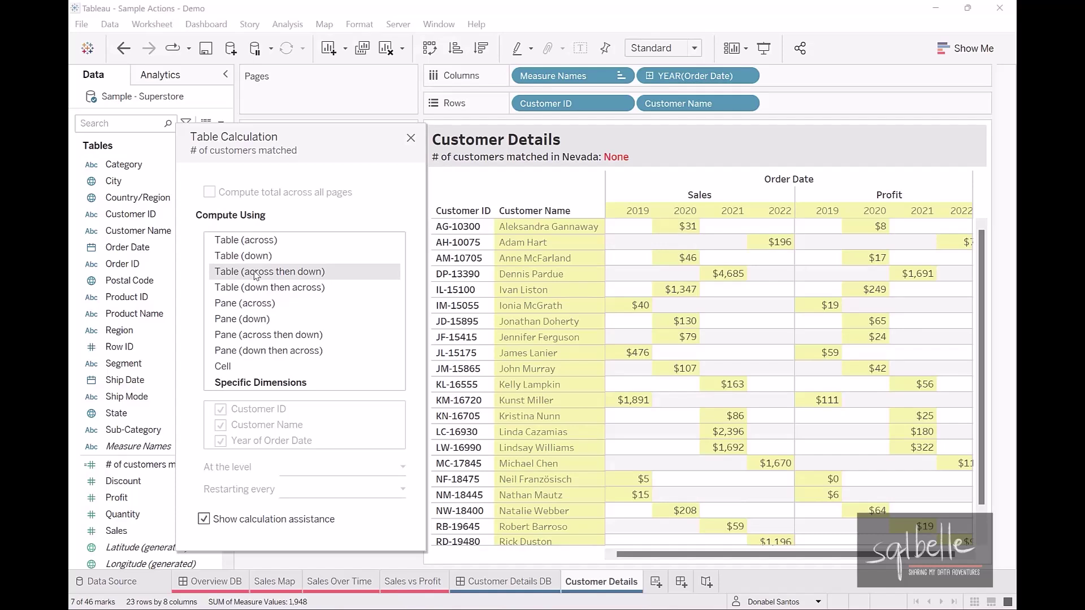
click(257, 260)
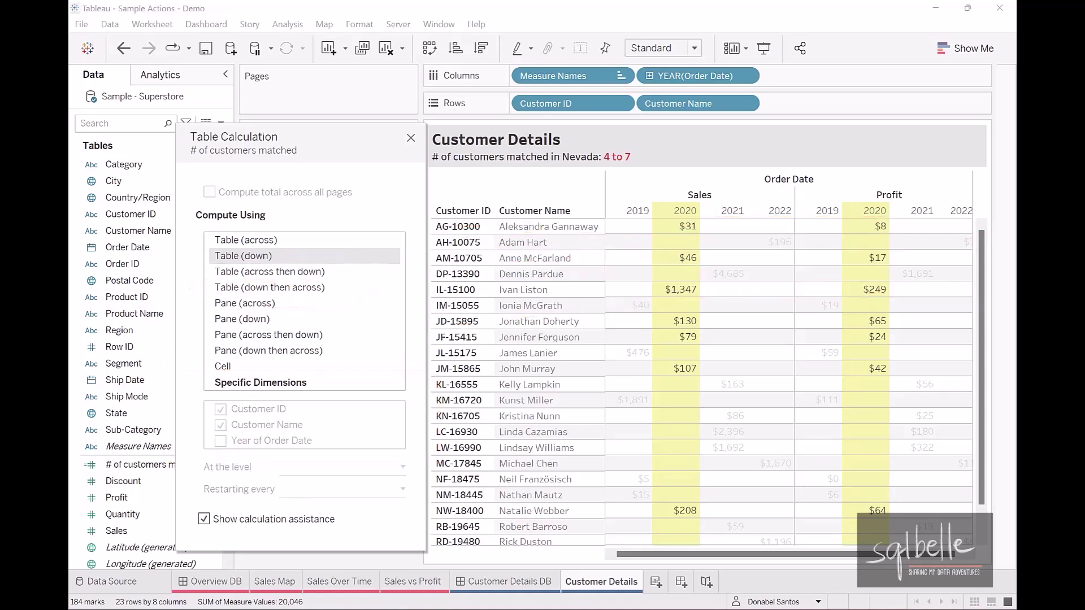
click(275, 275)
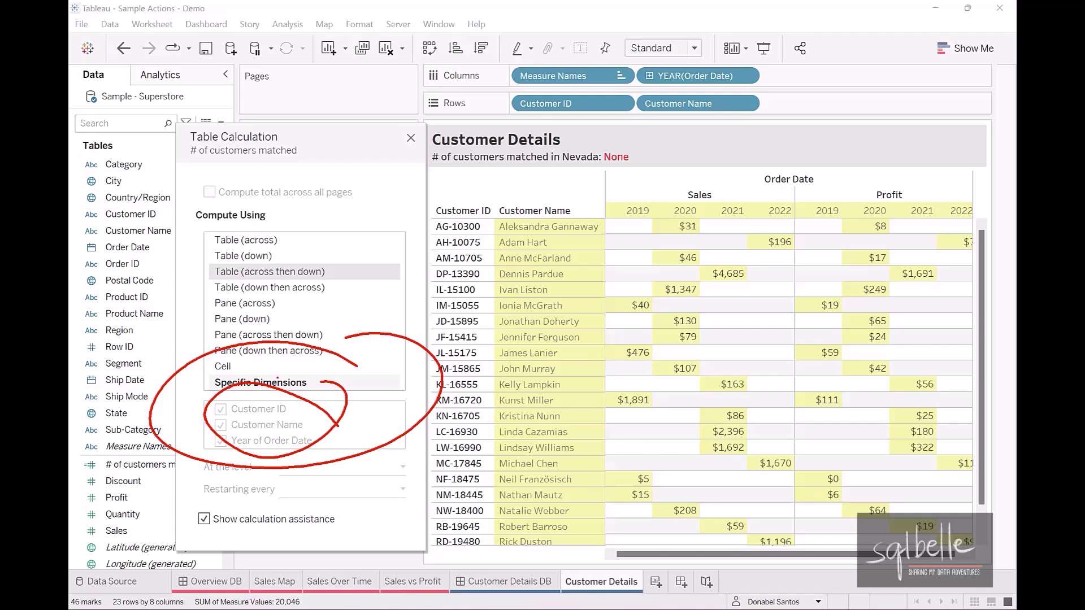
click(411, 138)
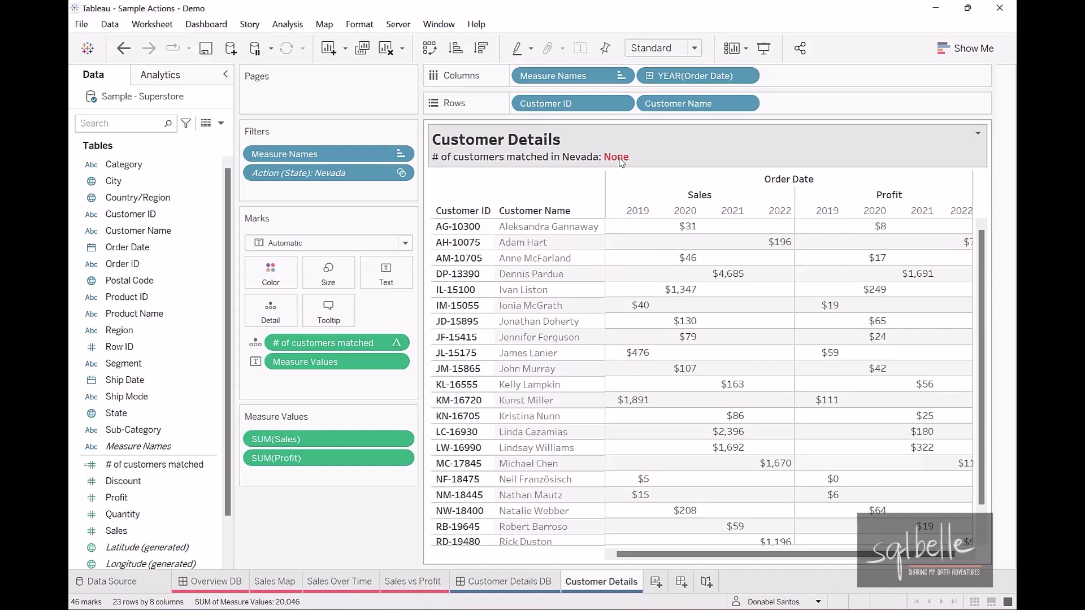
Step: Replace the missing field in the Customer Details title with AGG(# of customers matched)
double_click(622, 162)
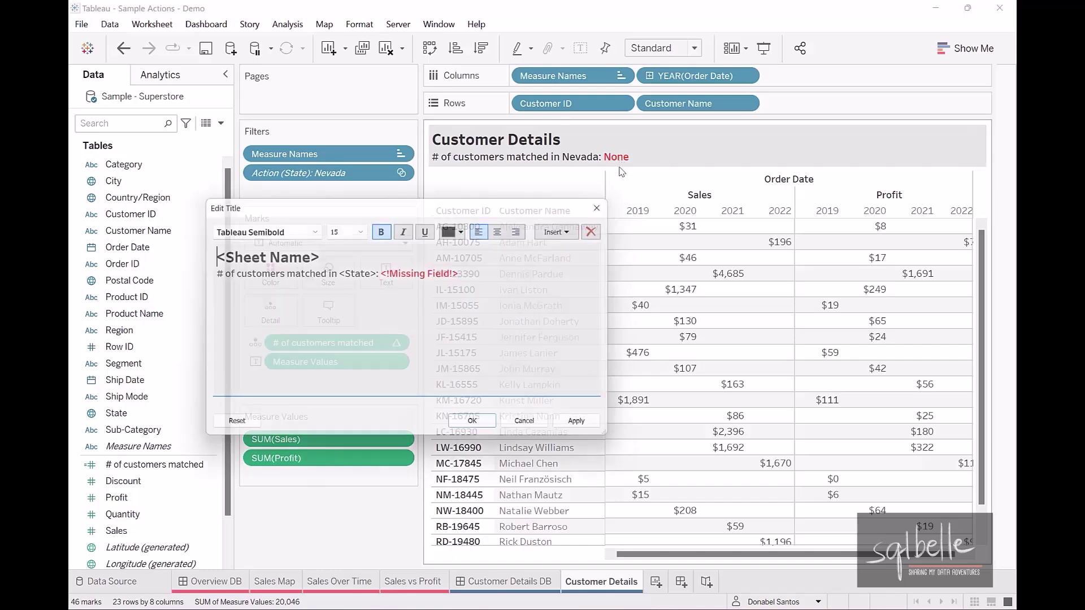
drag(382, 273, 476, 275)
key(BackSpace)
click(568, 228)
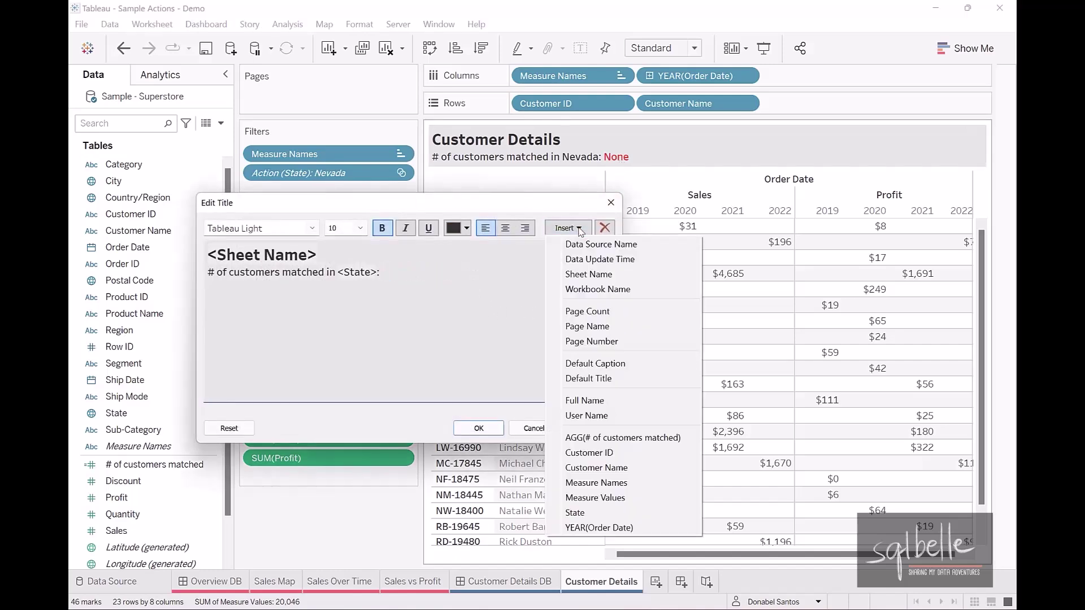
click(622, 437)
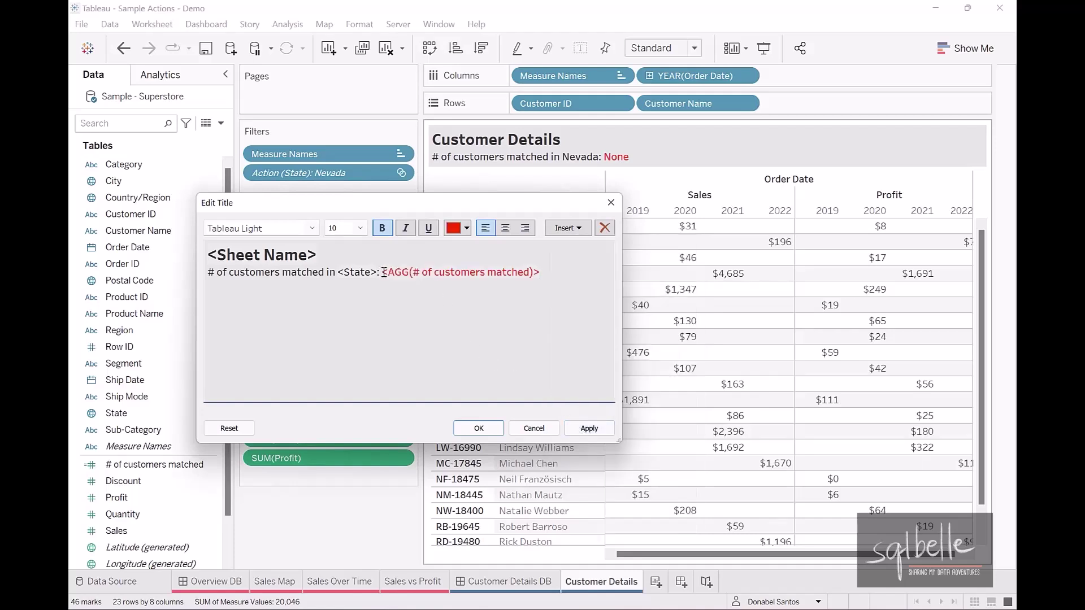
Step: Color both the count field and the State field in the title orange, and apply the title changes
drag(384, 272, 539, 272)
click(455, 229)
click(489, 249)
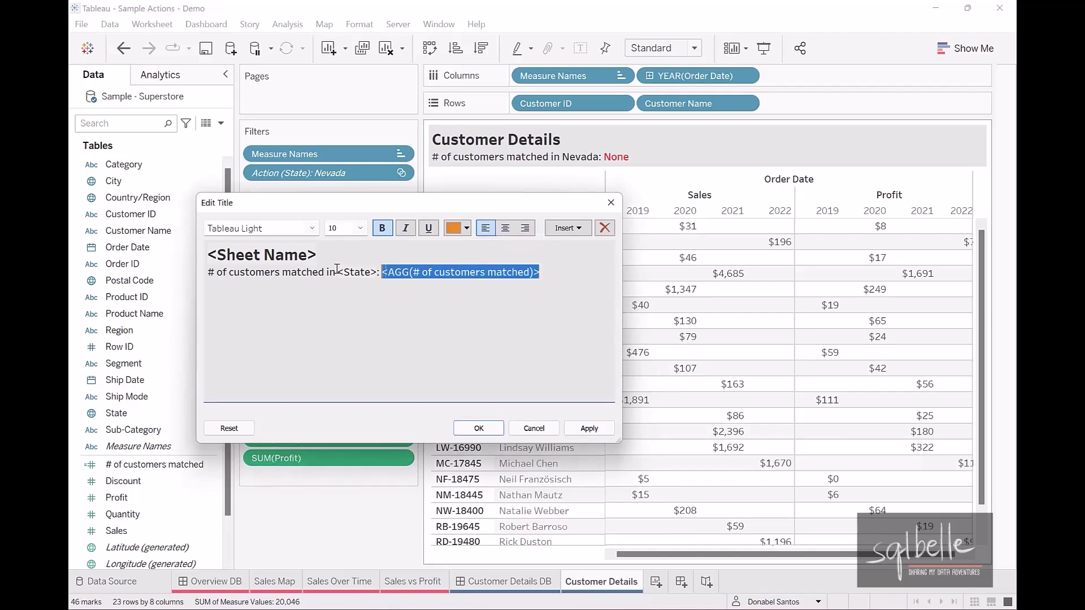
drag(338, 272, 377, 274)
click(455, 229)
click(489, 249)
click(479, 429)
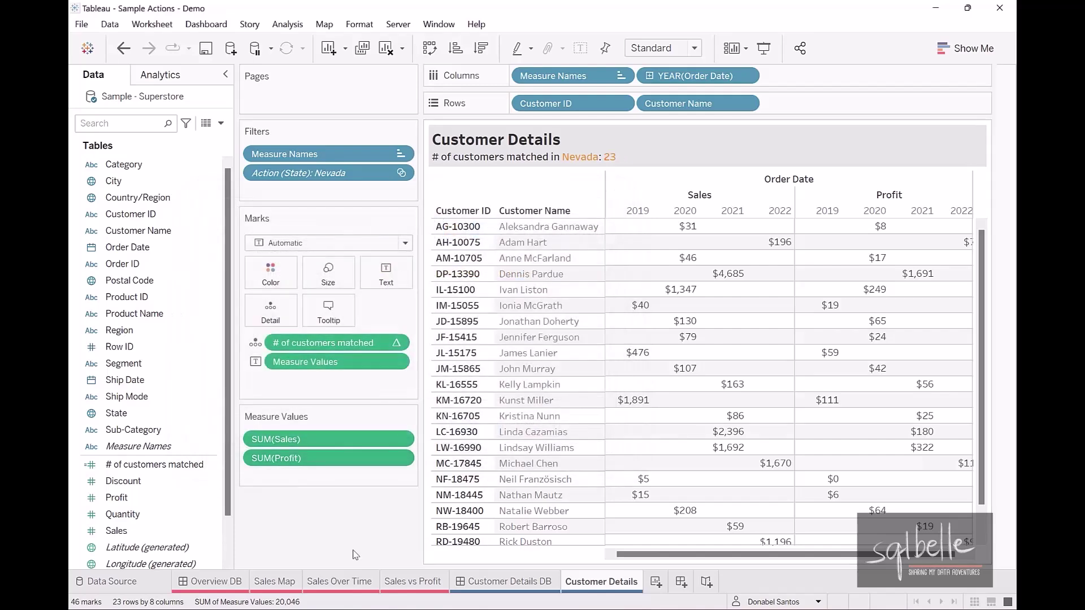
Step: Compare the title's customer count with the worksheet's row count, and test Show all customers in Wyoming from the Overview DB map
mouse_move(635, 139)
mouse_down()
mouse_move(654, 156)
mouse_move(227, 507)
mouse_move(161, 587)
mouse_move(123, 600)
mouse_move(125, 572)
mouse_up()
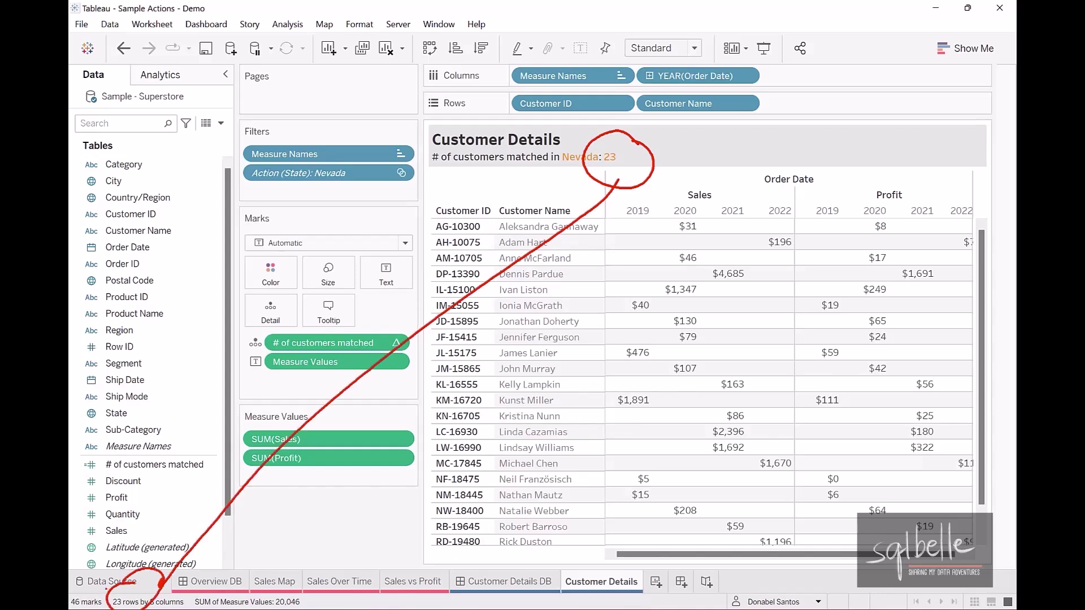
key(Escape)
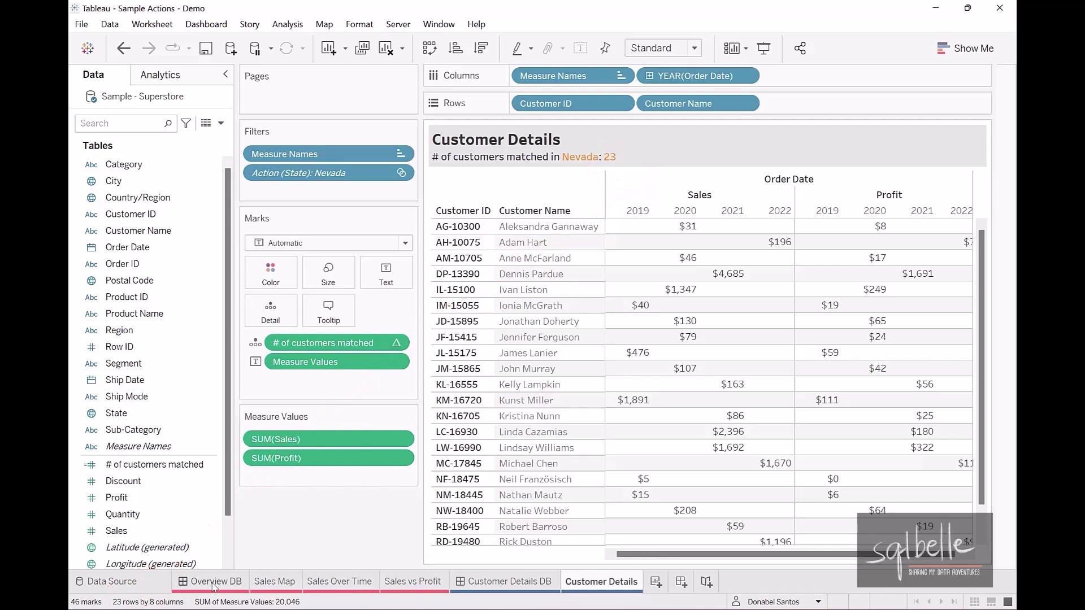
click(213, 585)
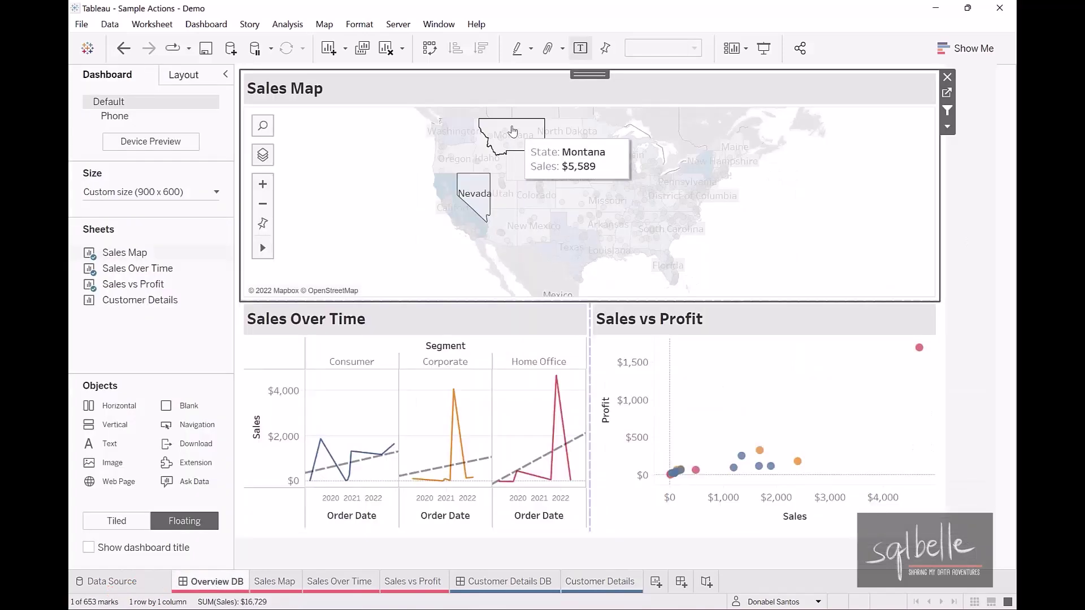
click(524, 176)
click(552, 226)
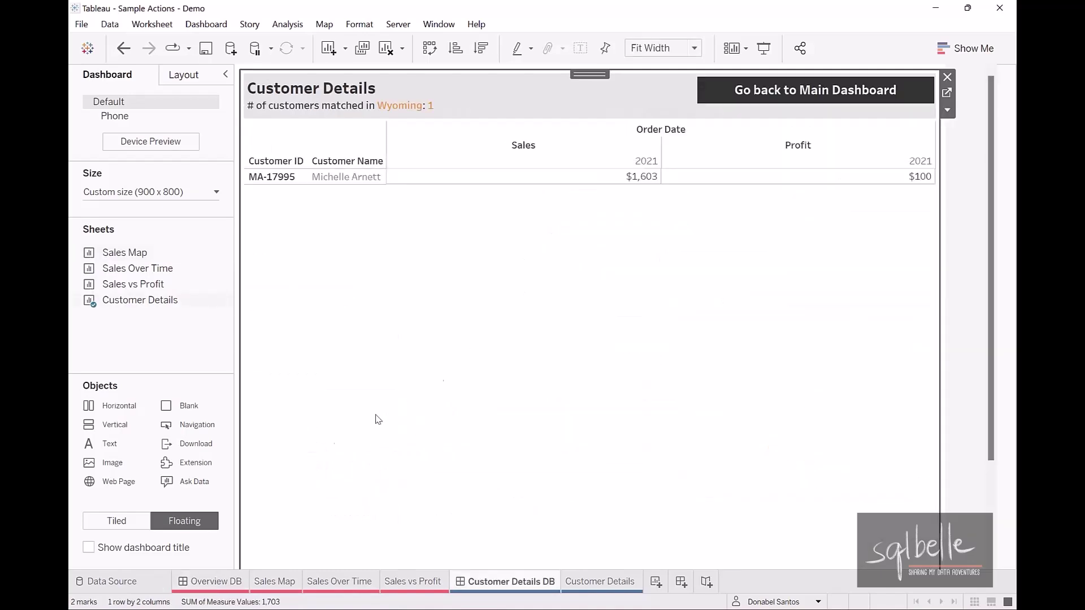
Step: Return to the Overview DB dashboard and test the Show all customers in Arizona action from the Sales Map
click(220, 583)
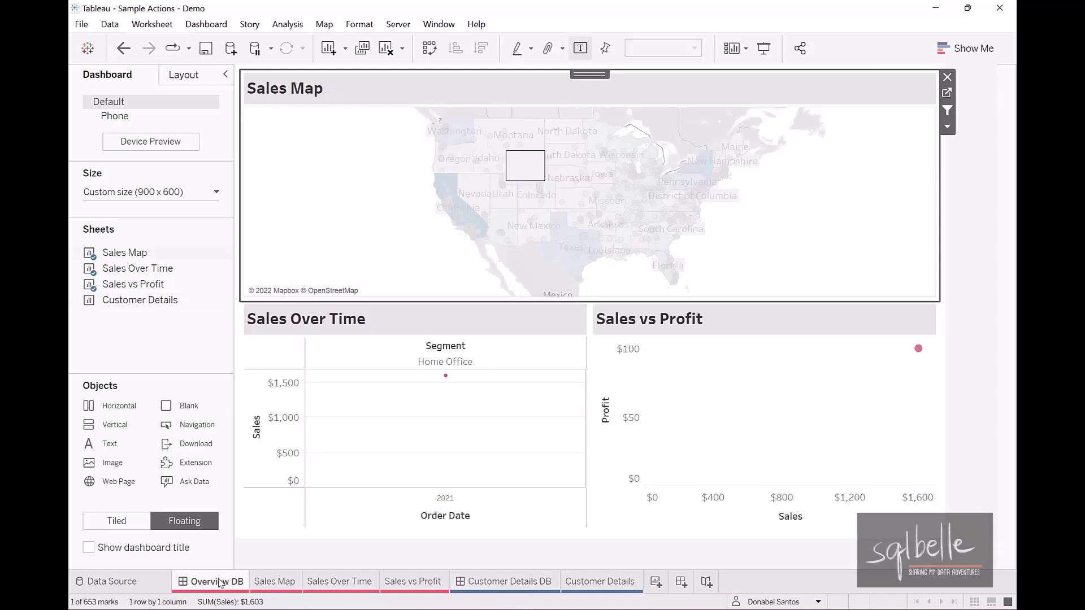
click(501, 227)
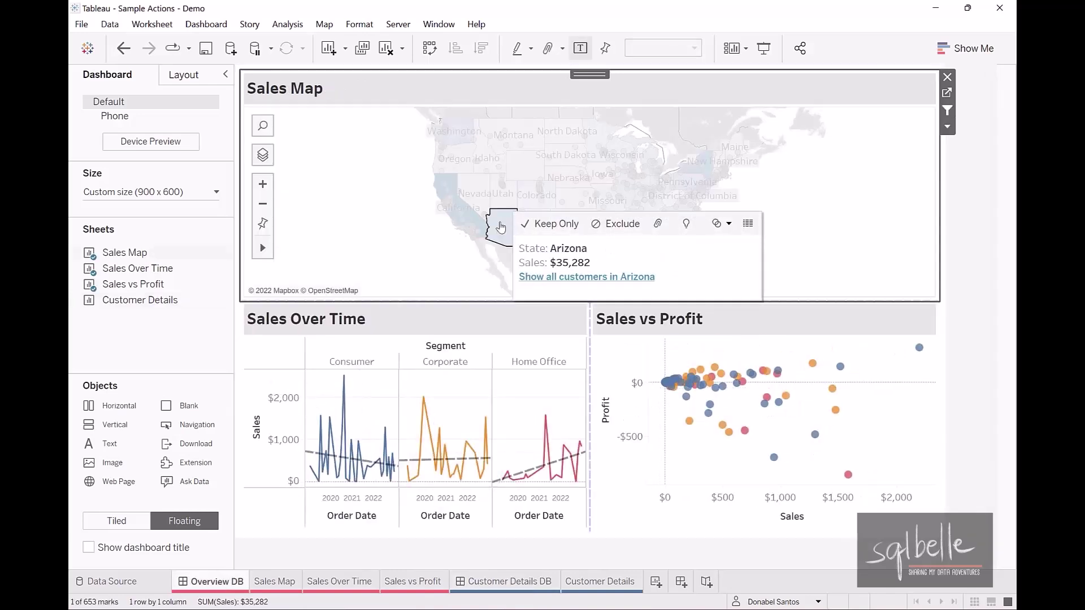
click(535, 280)
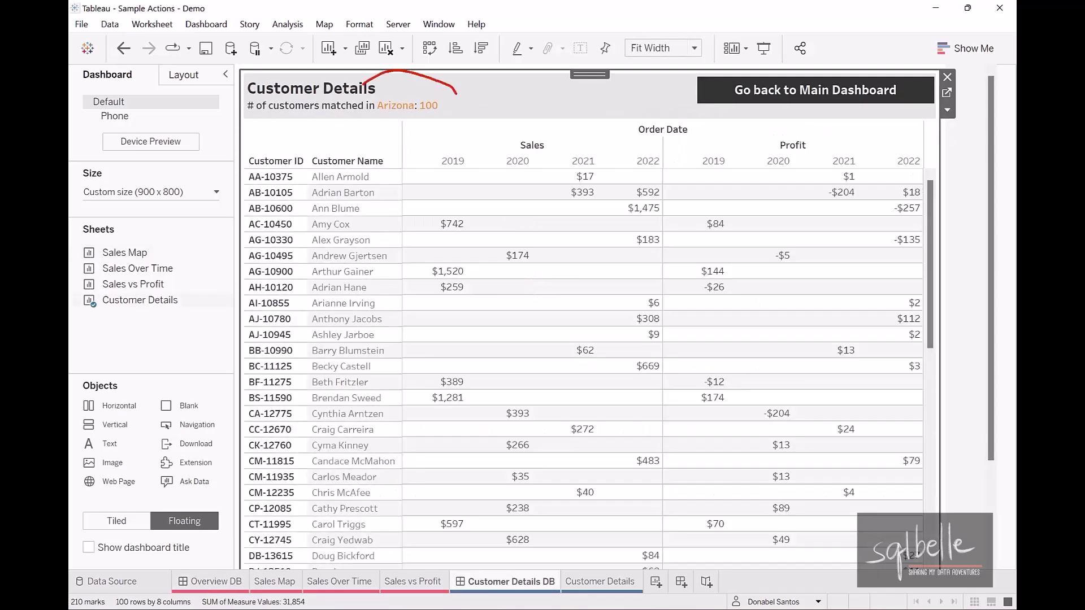